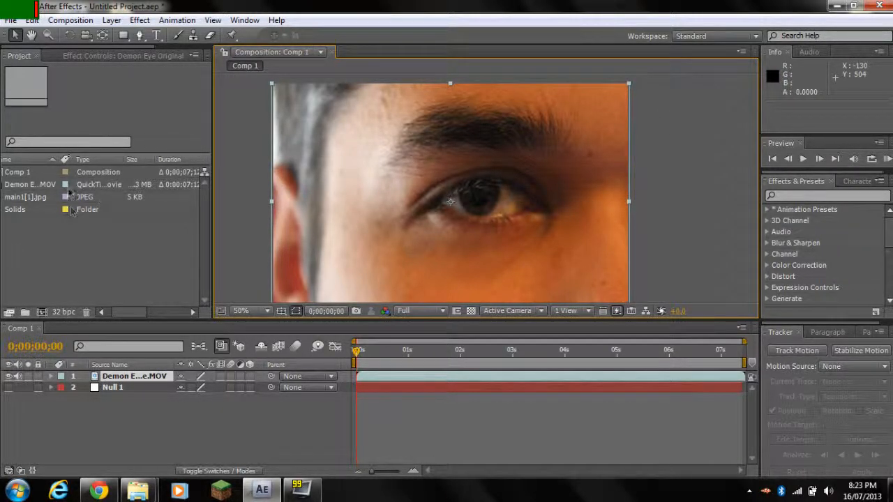
pyautogui.click(43, 185)
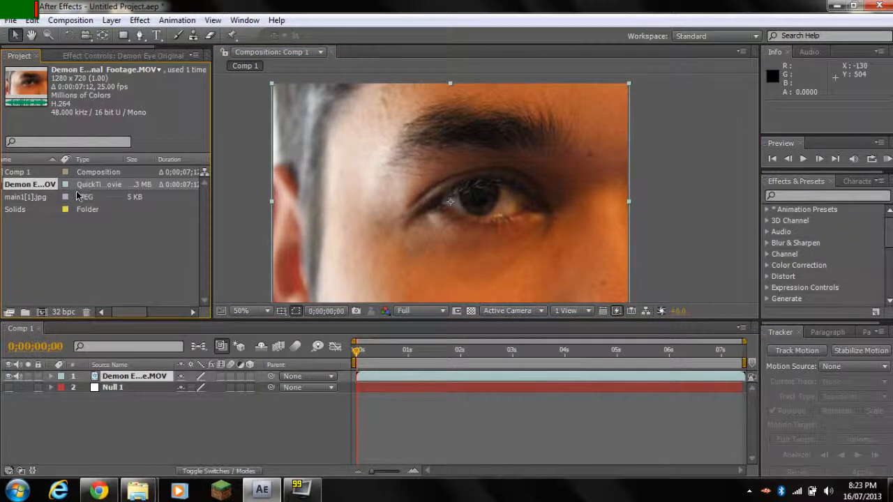
pyautogui.click(36, 235)
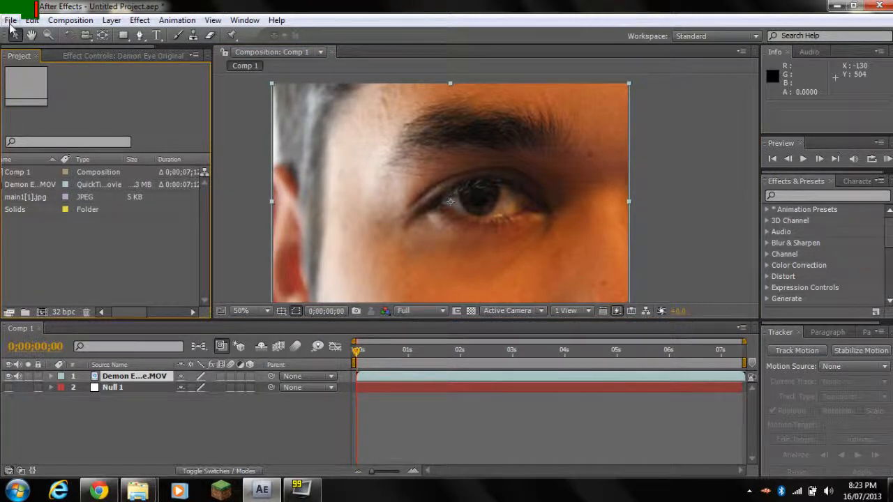
pyautogui.click(10, 21)
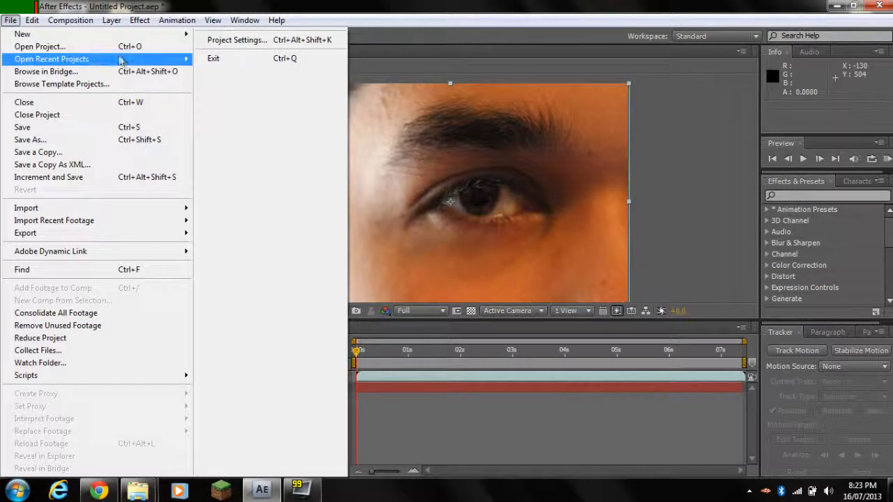
pyautogui.moveTo(119, 58)
pyautogui.moveTo(143, 209)
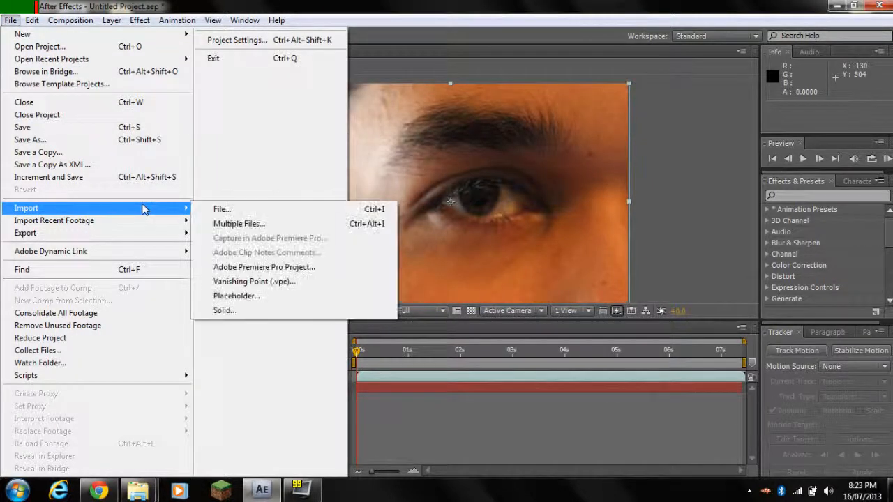
pyautogui.click(430, 16)
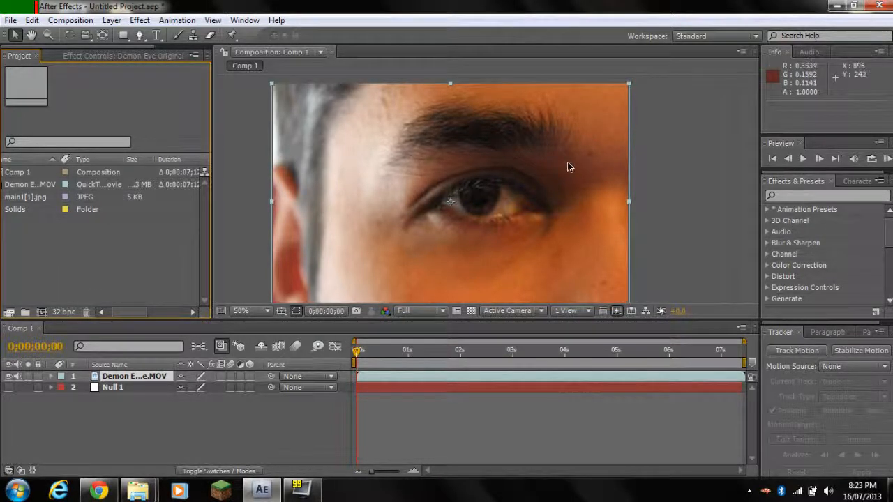
pyautogui.moveTo(594, 220); pyautogui.dragTo(607, 200)
pyautogui.scroll(-1, 607, 201)
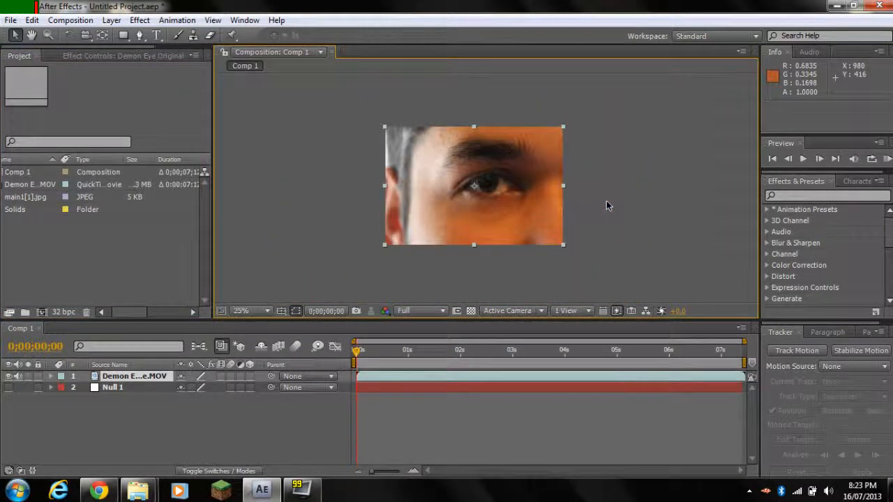
pyautogui.scroll(1, 606, 200)
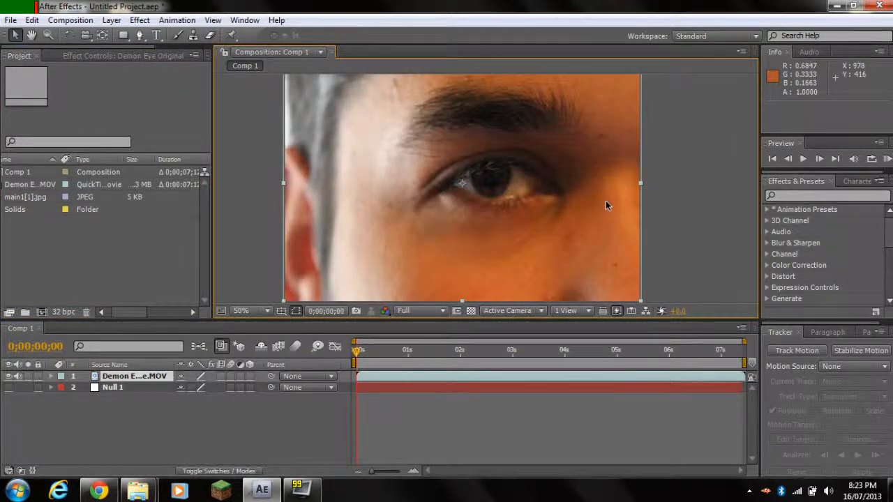
pyautogui.scroll(-1, 605, 200)
pyautogui.scroll(1, 605, 201)
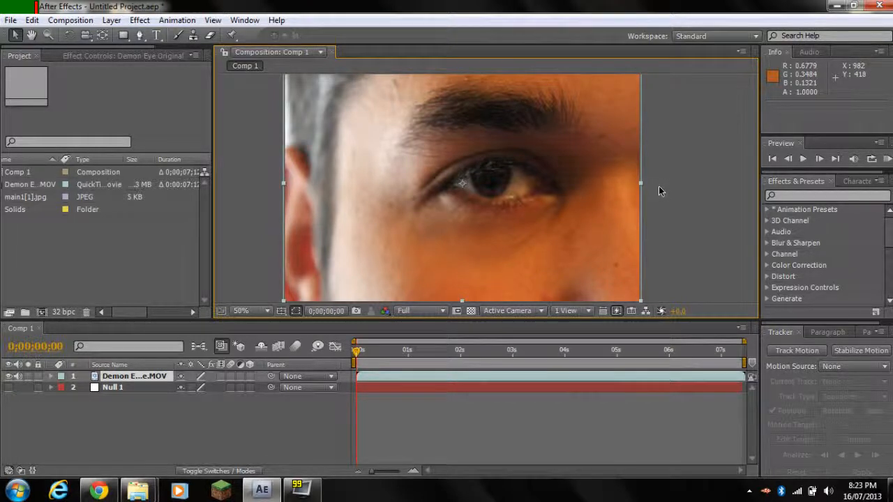
pyautogui.scroll(-1, 669, 186)
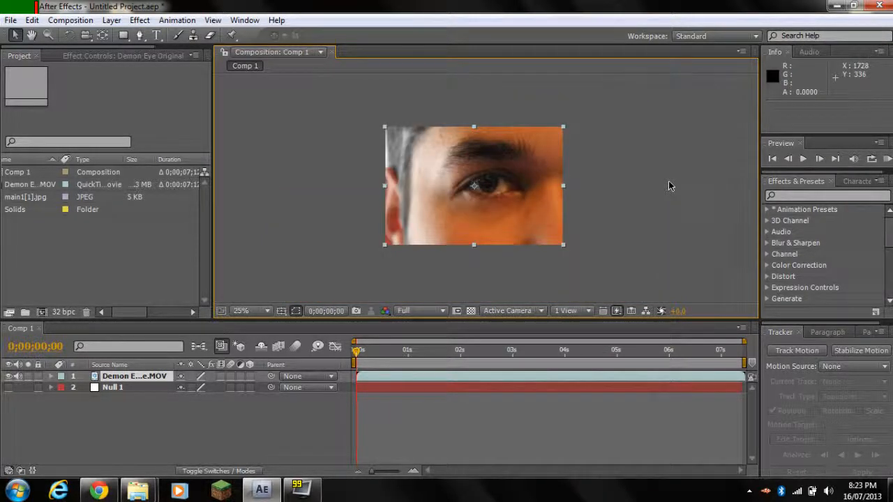
pyautogui.scroll(2, 668, 181)
pyautogui.scroll(-2, 667, 181)
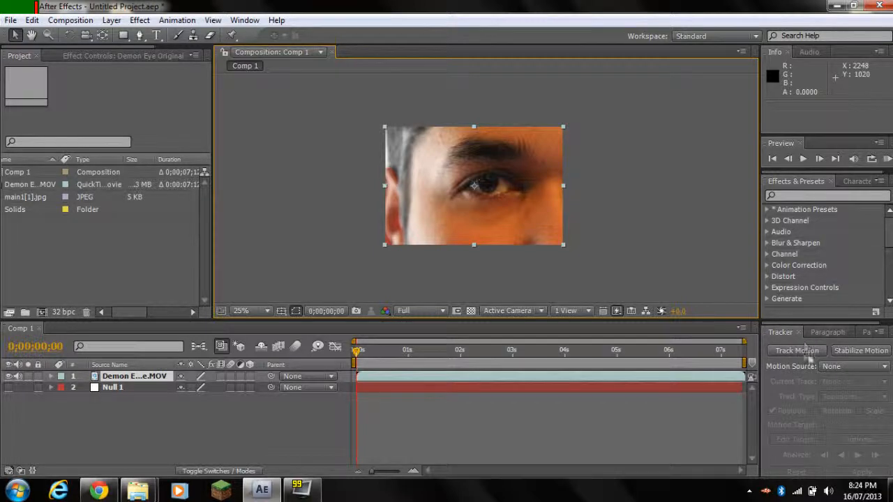
# - Switch to the Motion Tracking workspace and back to Standard, and bring up the Tracker panel
pyautogui.click(823, 333)
pyautogui.click(774, 333)
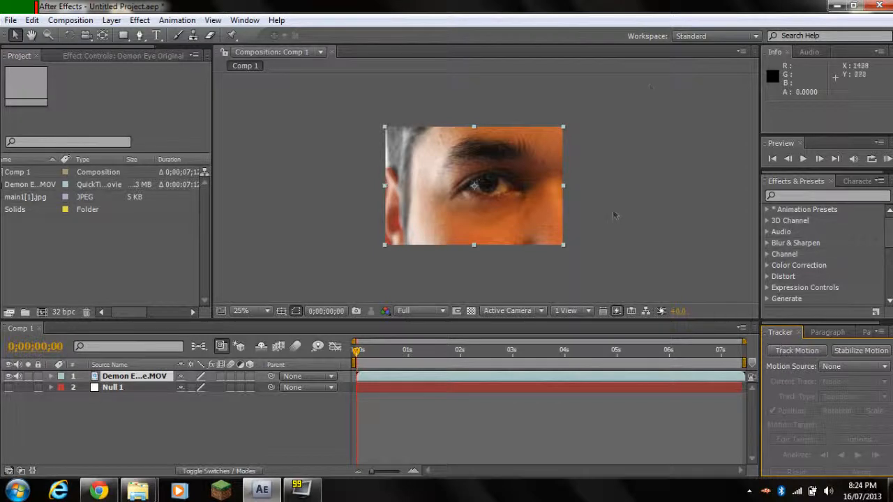
pyautogui.click(726, 36)
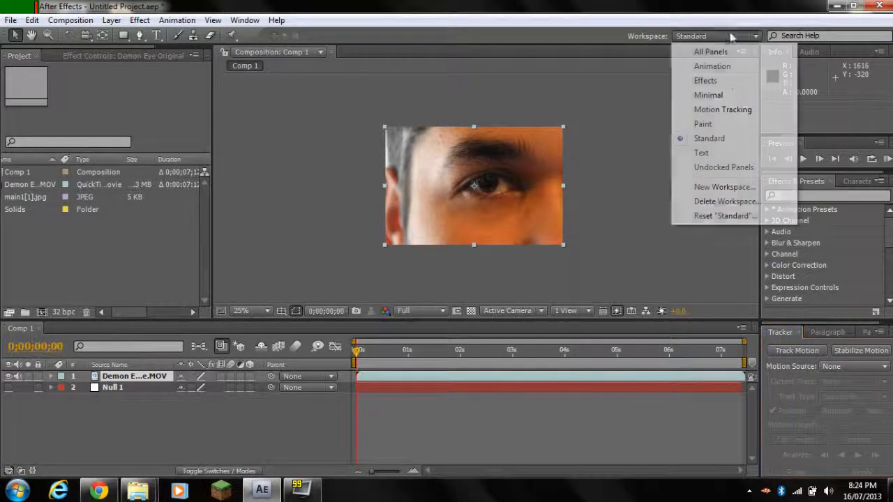
pyautogui.click(734, 110)
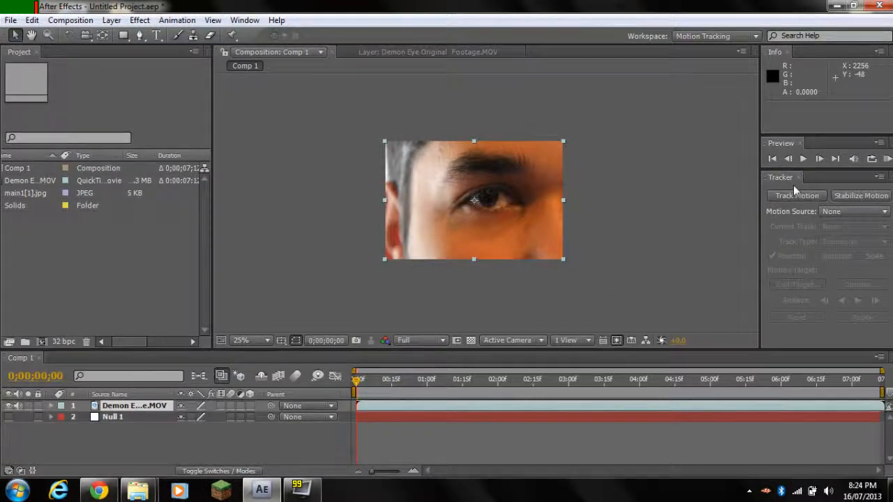
pyautogui.click(742, 40)
pyautogui.click(706, 136)
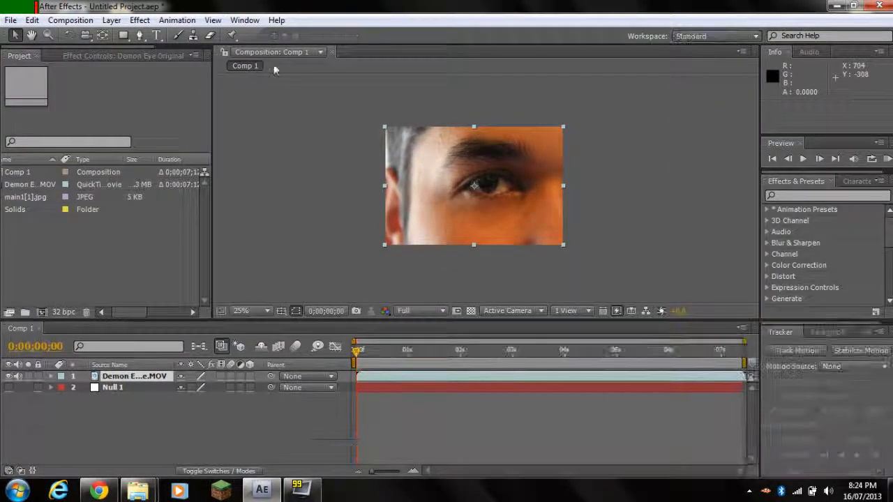
pyautogui.click(246, 20)
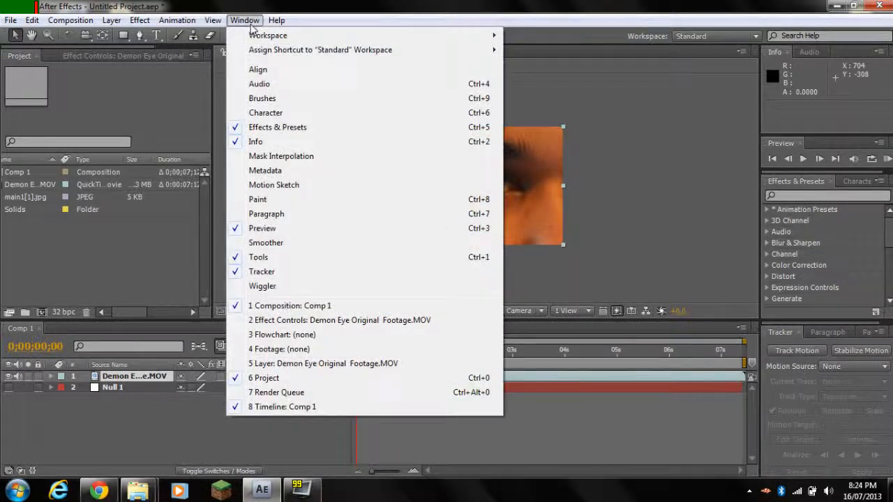
pyautogui.click(274, 274)
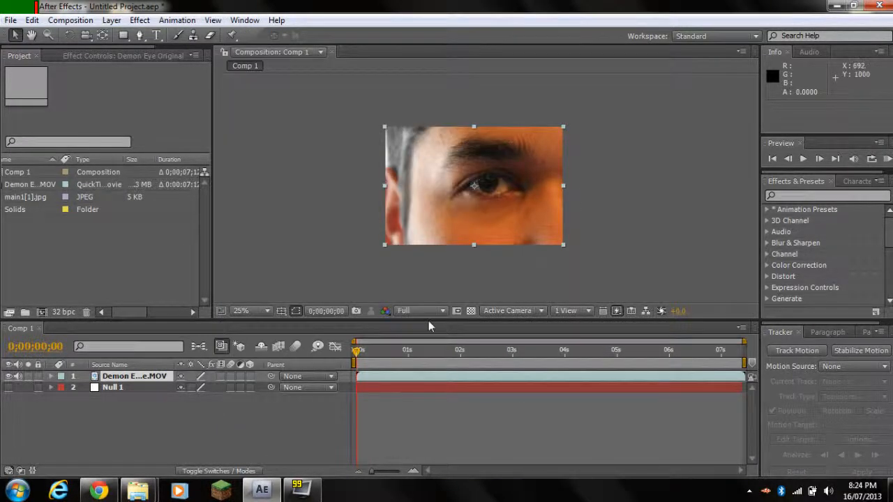
pyautogui.click(104, 388)
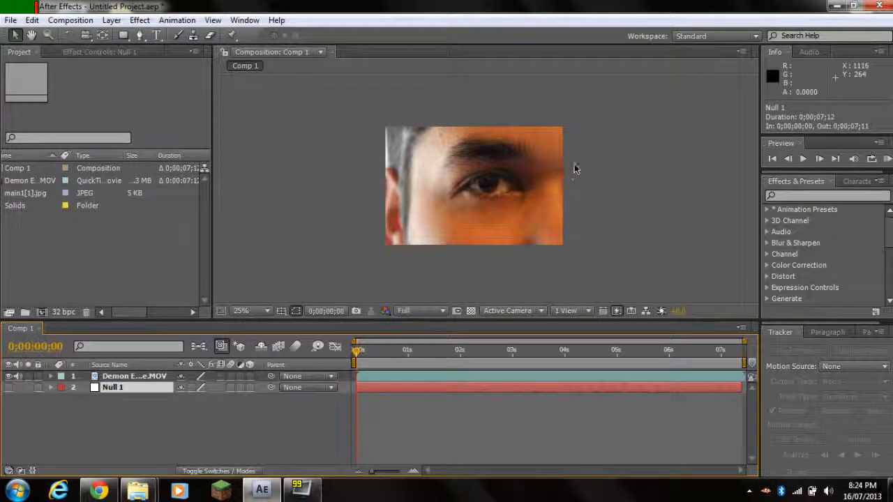
pyautogui.press('.')
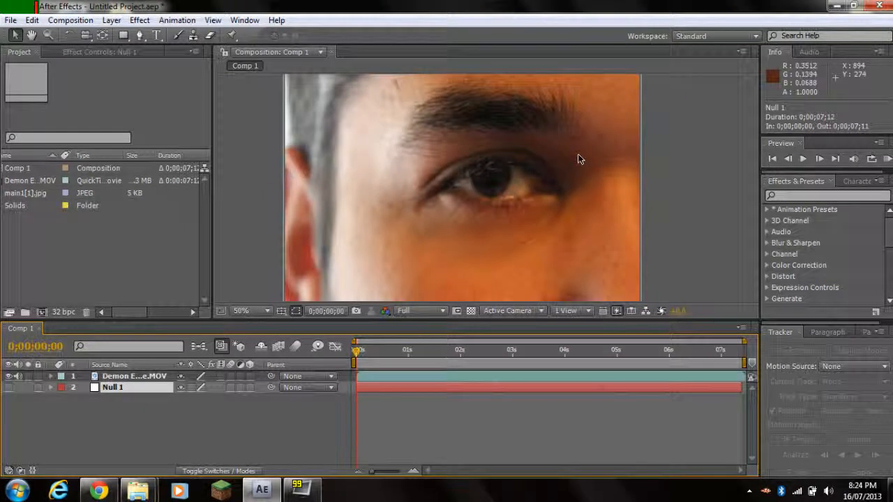
pyautogui.press(',')
pyautogui.press('.')
pyautogui.press('.')
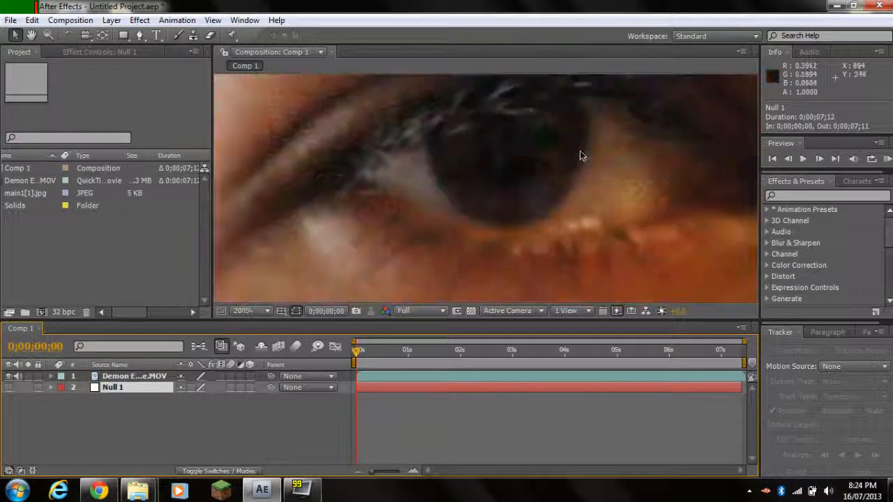
pyautogui.press(',')
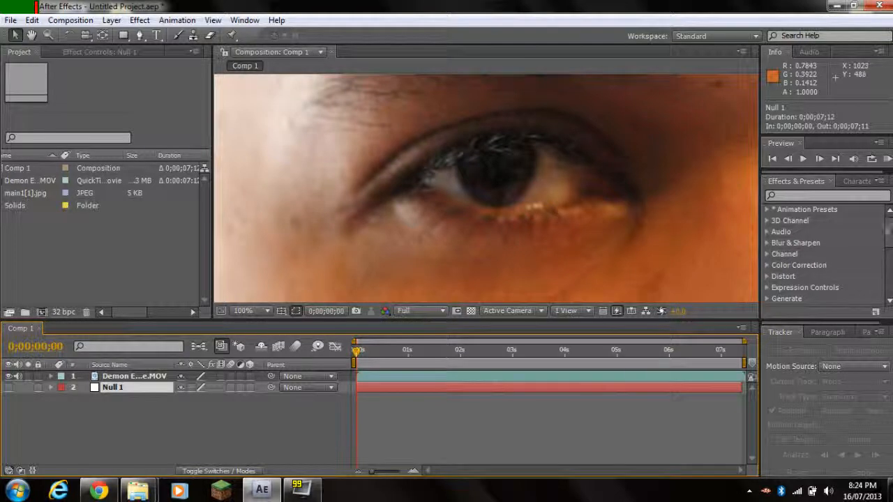
pyautogui.click(311, 168)
pyautogui.scroll(-6, 310, 164)
pyautogui.scroll(4, 319, 164)
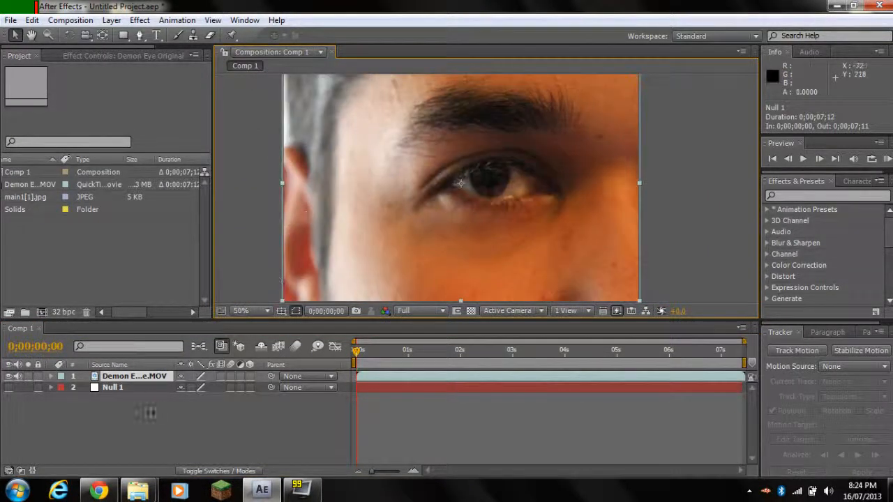
# - Turn on the visibility of the Null 1 layer and scrub through the clip to 0;00;07;11
pyautogui.click(129, 389)
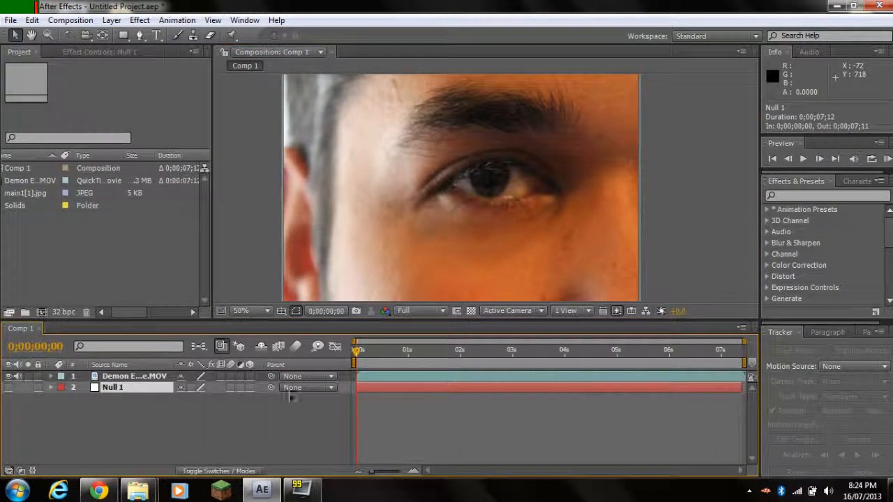
pyautogui.click(9, 387)
pyautogui.moveTo(356, 350); pyautogui.dragTo(762, 358)
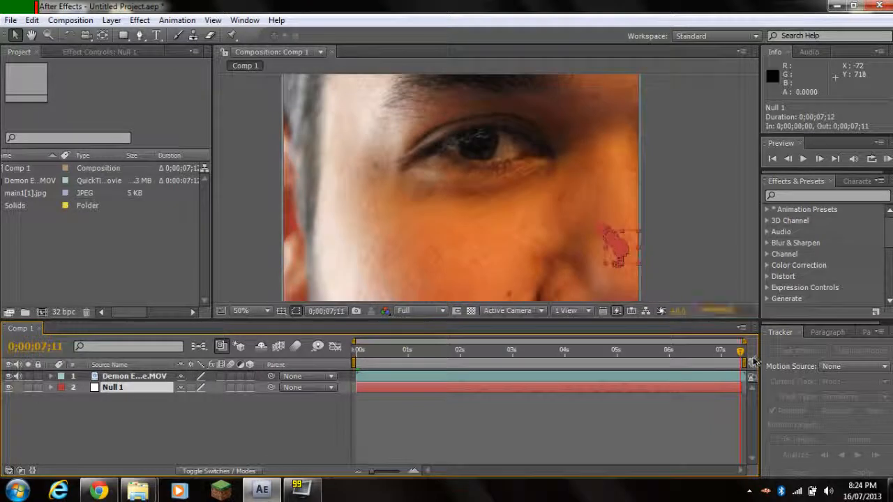
# - Set the tracker's motion source to the Demon Eye Original footage and return to the first frame with Null 1 selected
pyautogui.click(883, 366)
pyautogui.click(799, 403)
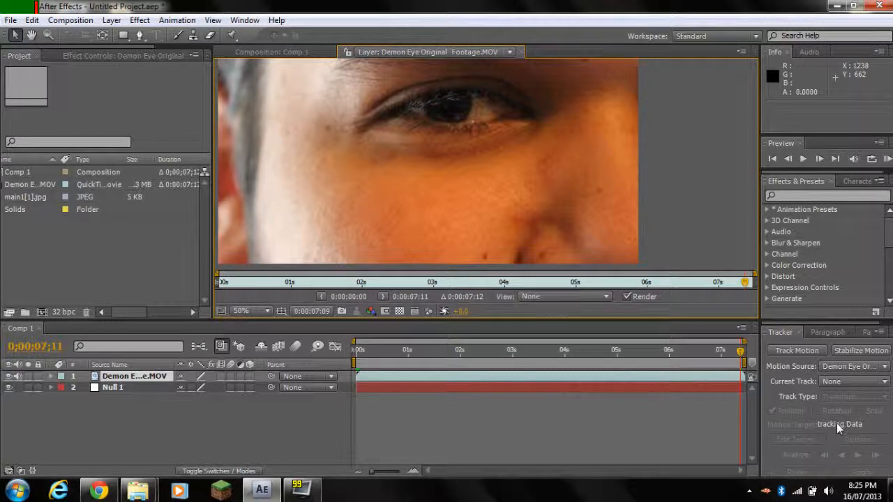
pyautogui.click(121, 389)
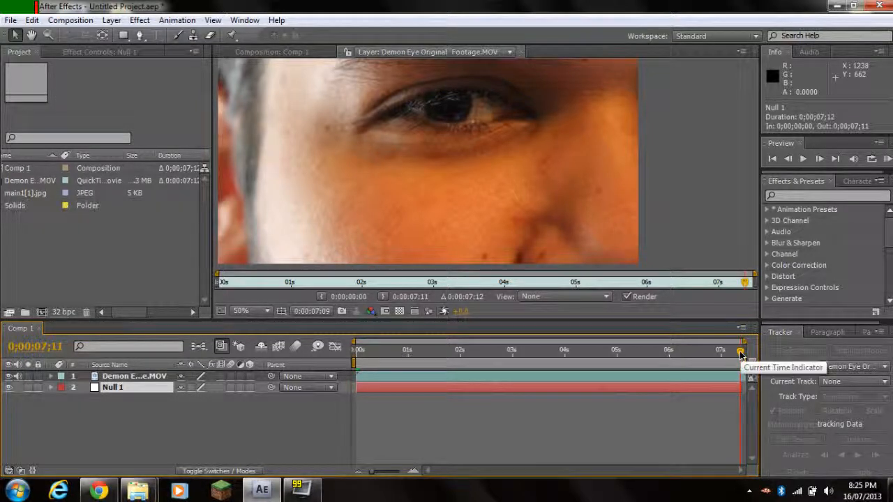
pyautogui.moveTo(741, 356); pyautogui.dragTo(741, 356)
pyautogui.press('Home')
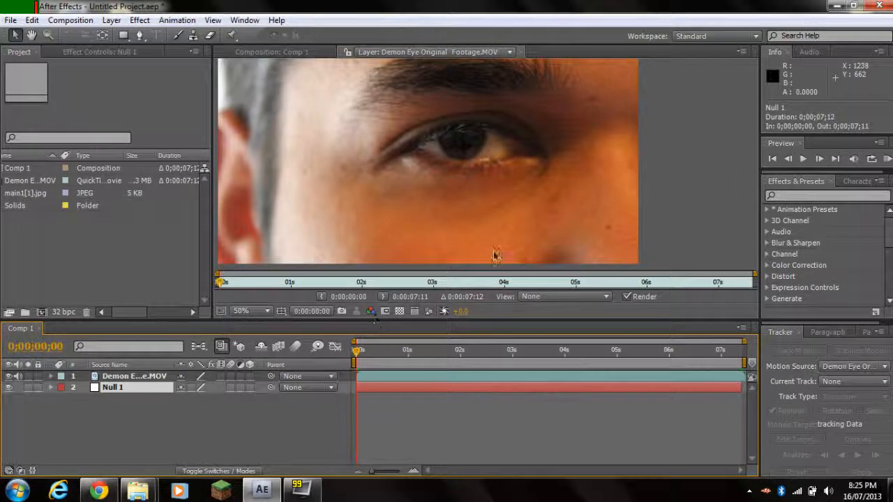
# - Move the Null 1 layer above the Demon Eye footage layer and close the footage's layer viewer
pyautogui.click(699, 225)
pyautogui.scroll(-2, 679, 225)
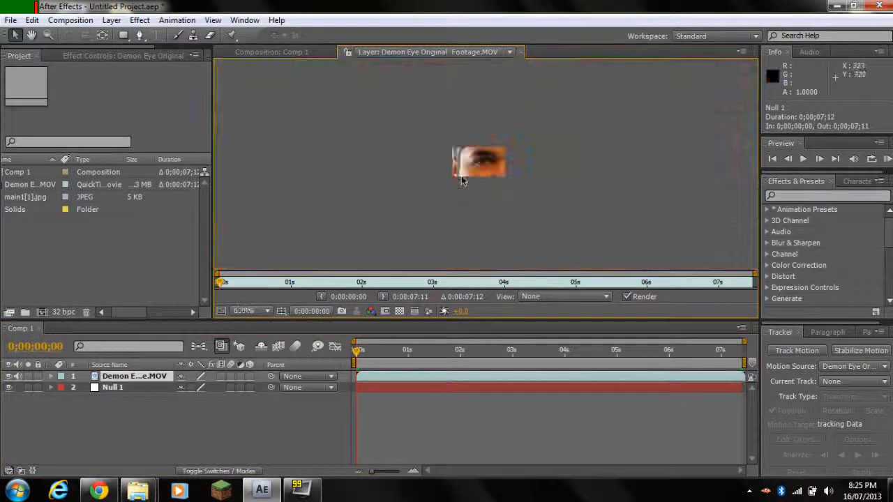
pyautogui.scroll(1, 468, 179)
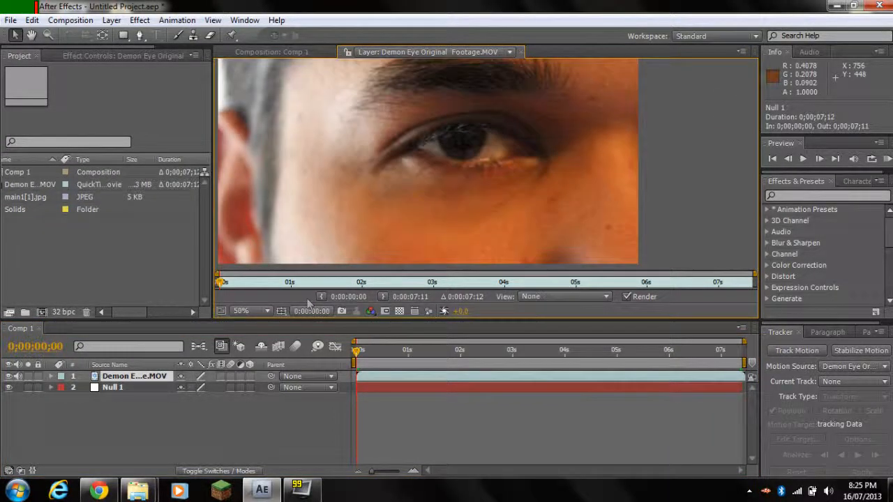
pyautogui.click(113, 389)
pyautogui.moveTo(114, 387); pyautogui.dragTo(114, 375)
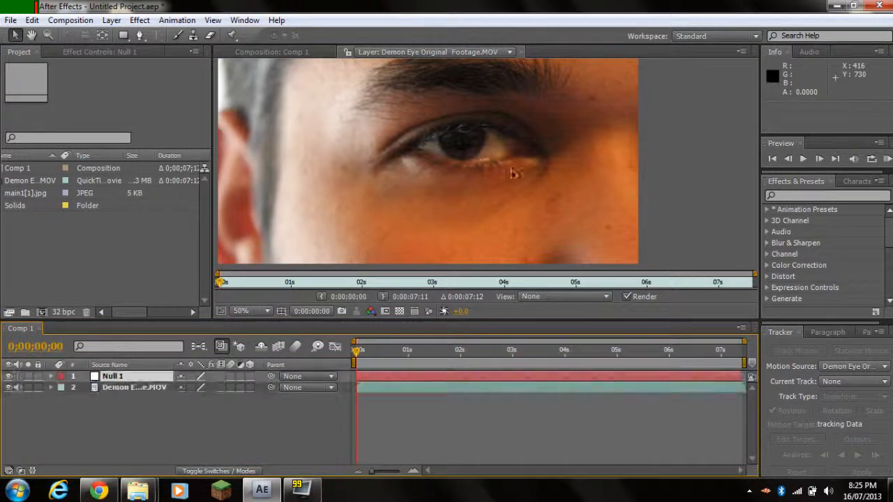
pyautogui.scroll(-2, 489, 132)
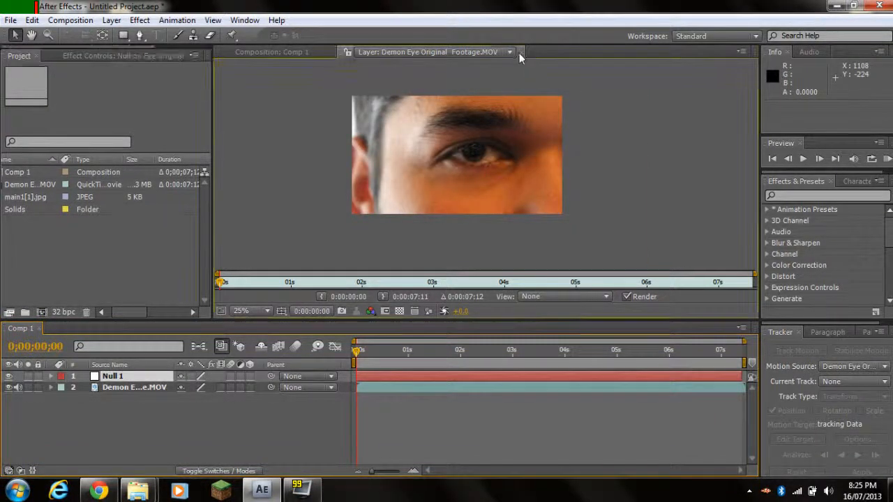
pyautogui.click(520, 53)
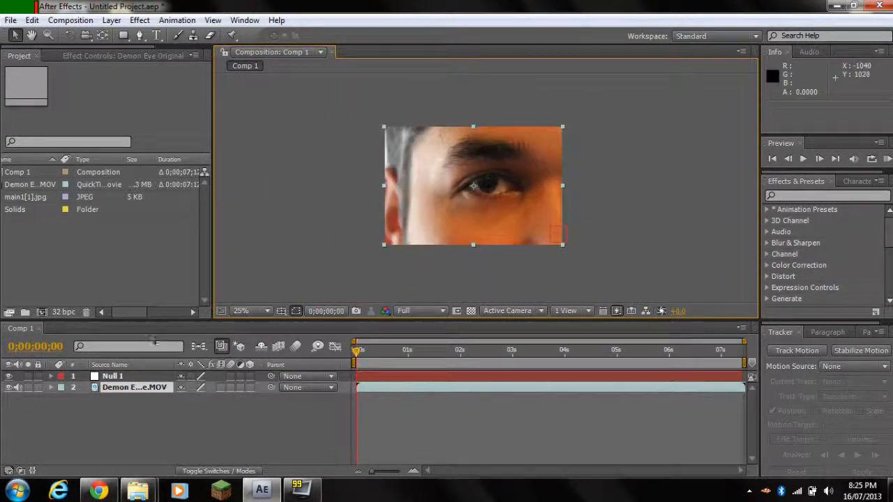
# - Open the null layer's name for editing and keep it as "tracking Data"
pyautogui.click(107, 377)
pyautogui.press('Return')
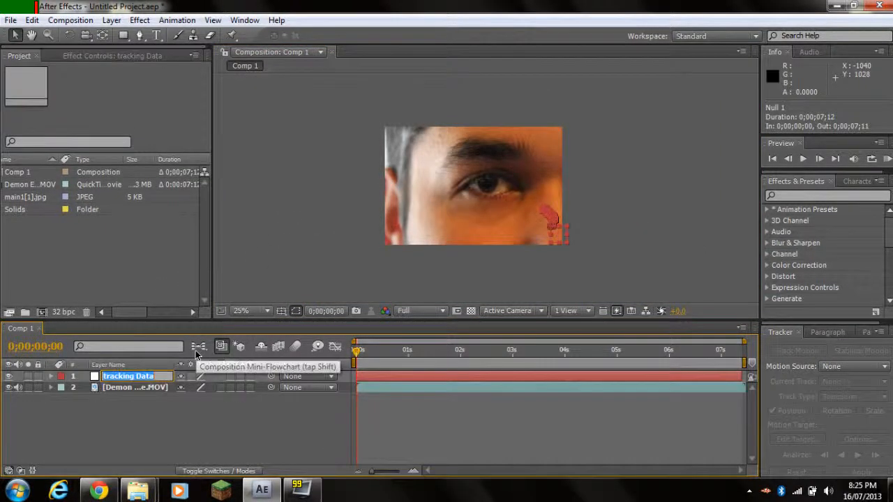
pyautogui.click(186, 430)
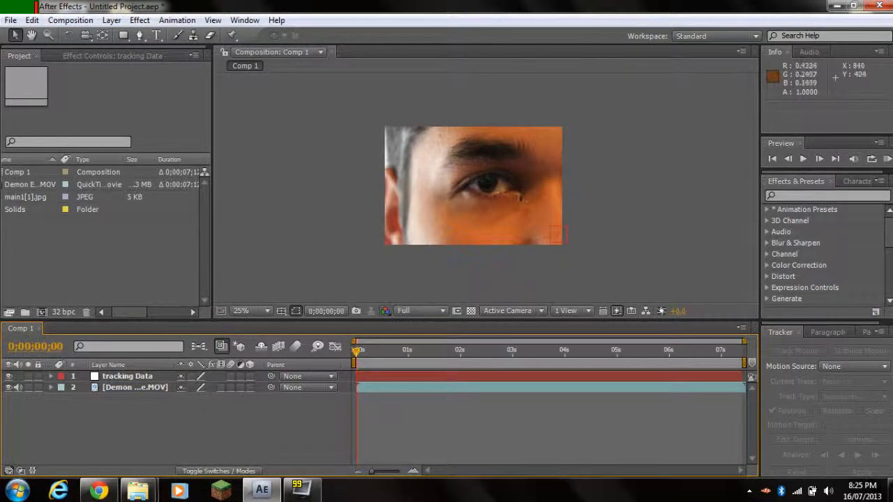
pyautogui.press('.')
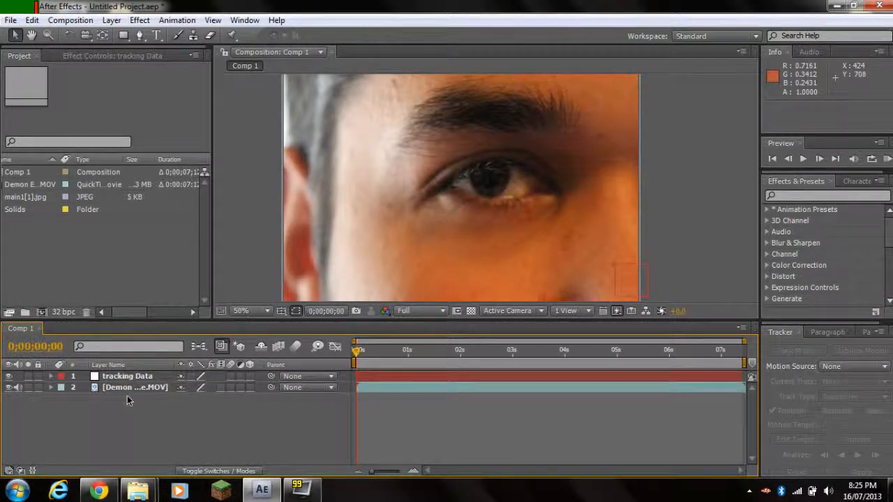
pyautogui.press(',')
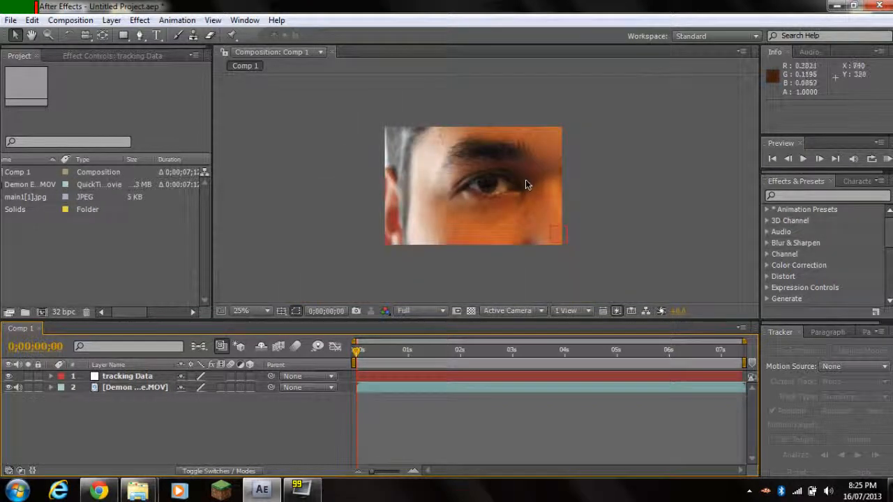
# - Create a black solid named "Eye" that matches the composition size
pyautogui.press('.')
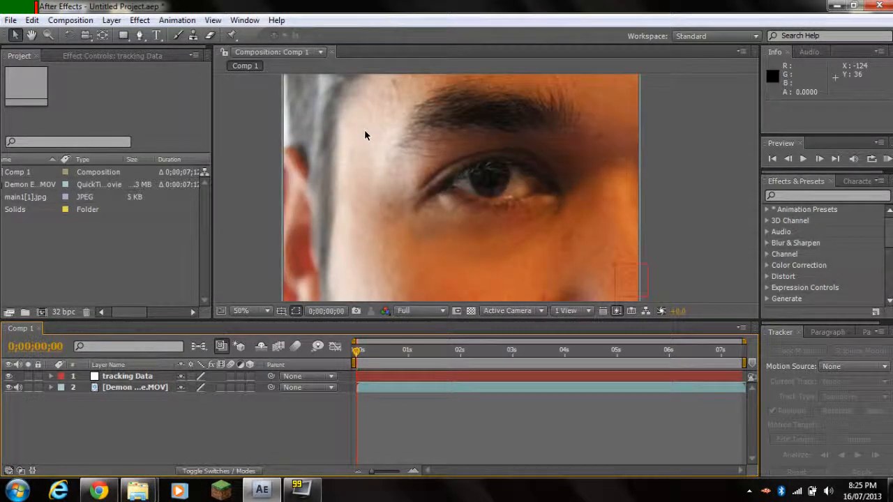
pyautogui.click(115, 20)
pyautogui.moveTo(140, 21)
pyautogui.moveTo(112, 21)
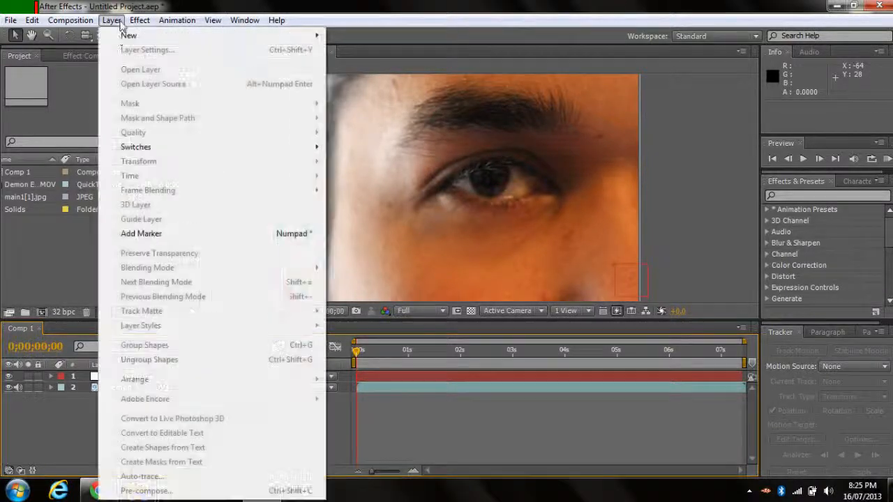
pyautogui.moveTo(129, 35)
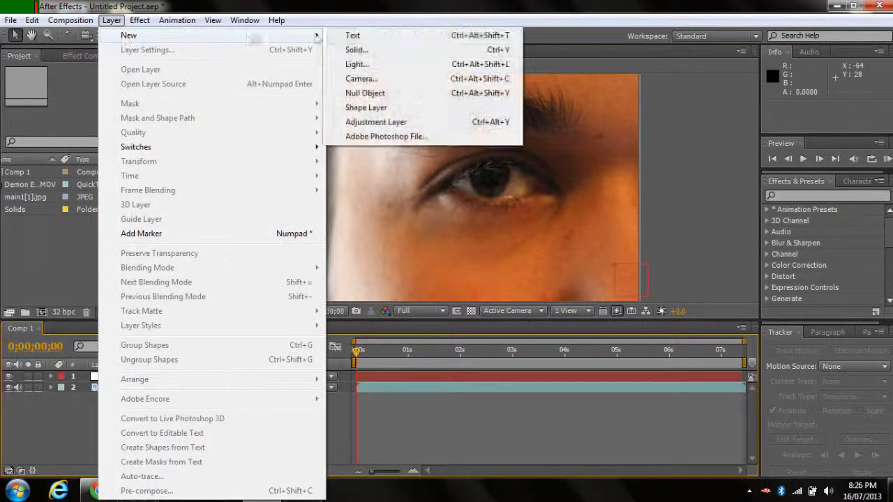
pyautogui.click(374, 52)
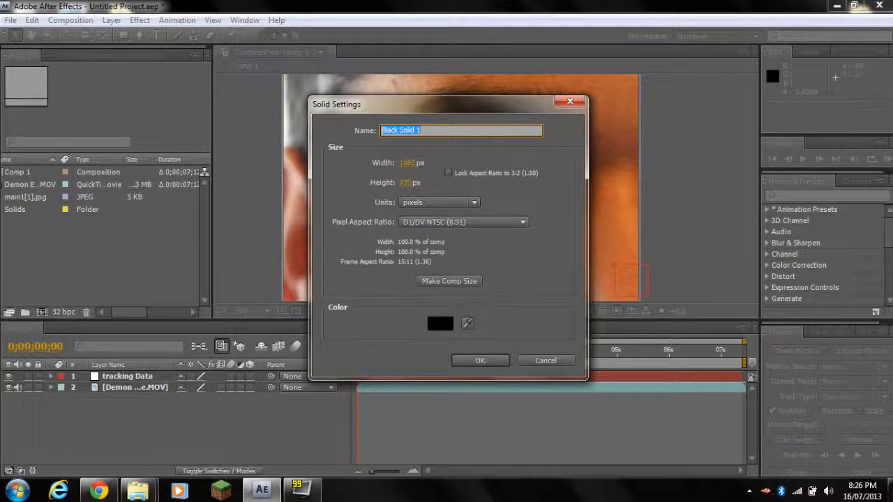
pyautogui.write('Eye')
pyautogui.click(437, 279)
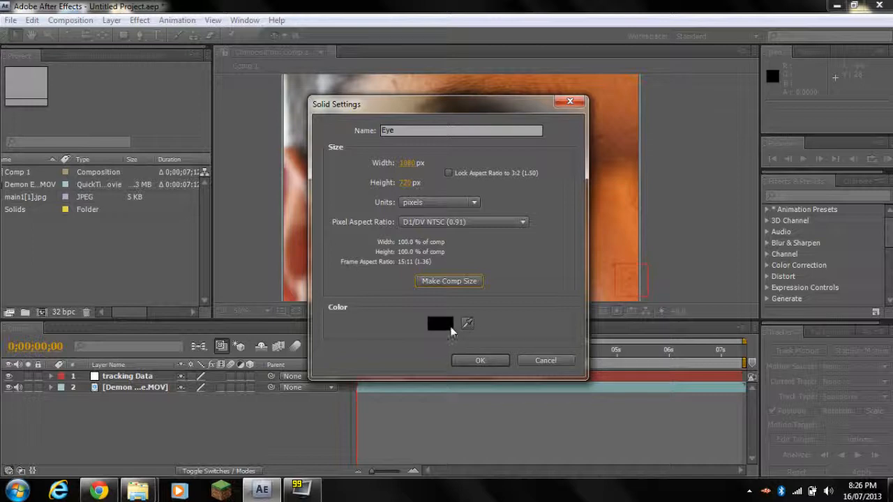
pyautogui.click(465, 363)
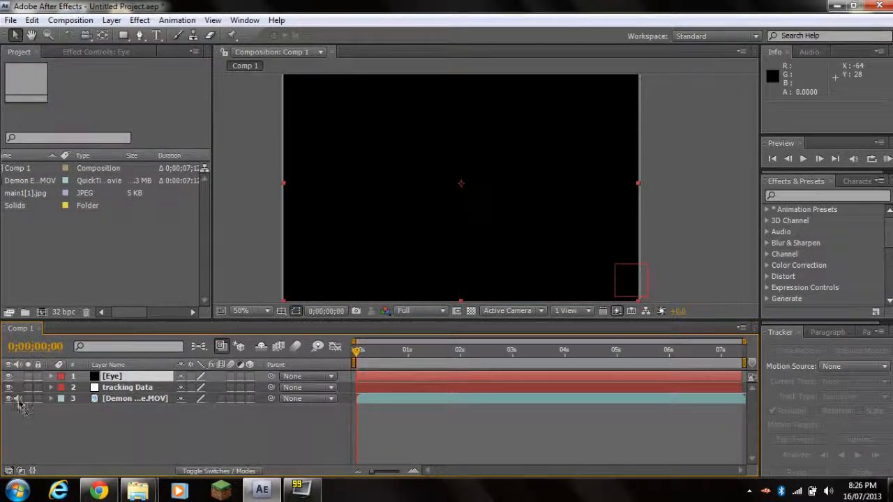
# - Hide the tracking Data and Eye layers and move tracking Data below the Demon Eye footage
pyautogui.scroll(-1, 537, 185)
pyautogui.scroll(1, 538, 184)
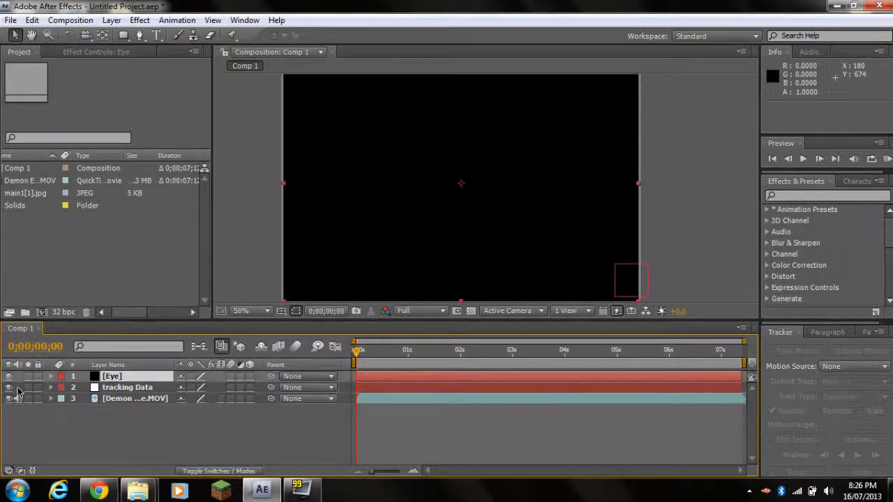
pyautogui.click(9, 387)
pyautogui.click(8, 377)
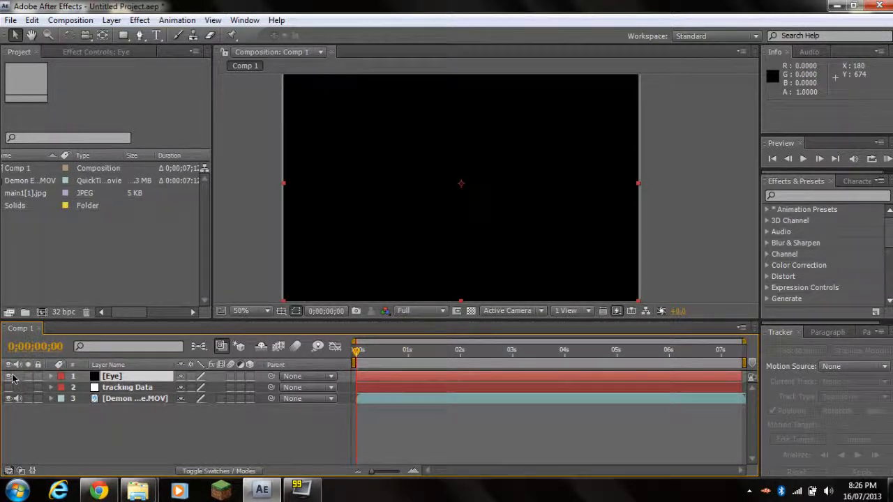
pyautogui.click(8, 376)
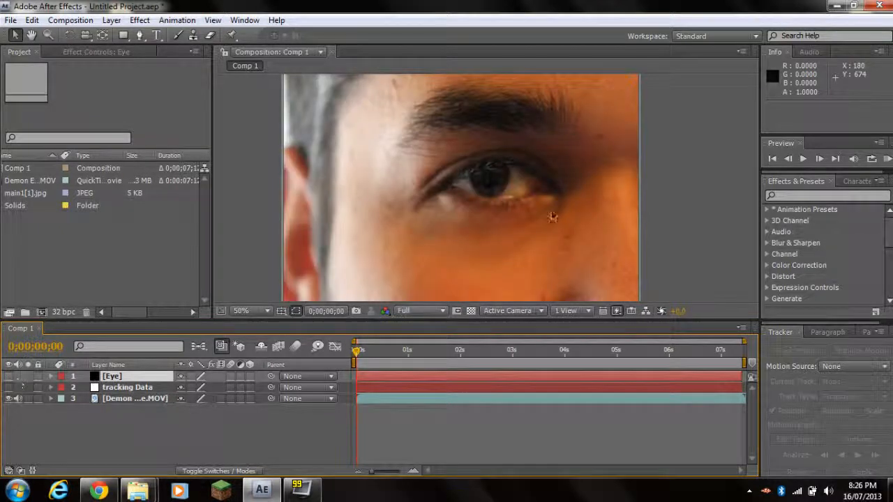
pyautogui.moveTo(107, 394); pyautogui.dragTo(106, 410)
# - Draw a closed 14-point mask on the Eye solid with the Pen tool, following the outline of the eye between the lids
pyautogui.click(111, 377)
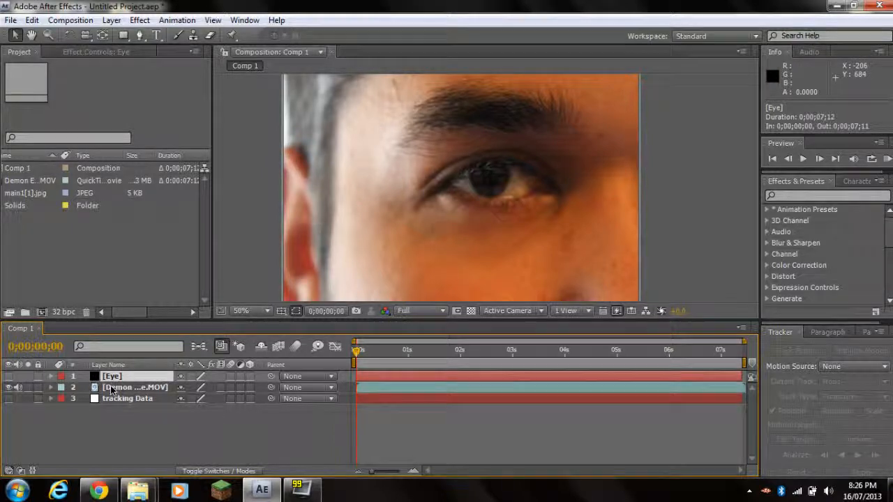
pyautogui.click(139, 36)
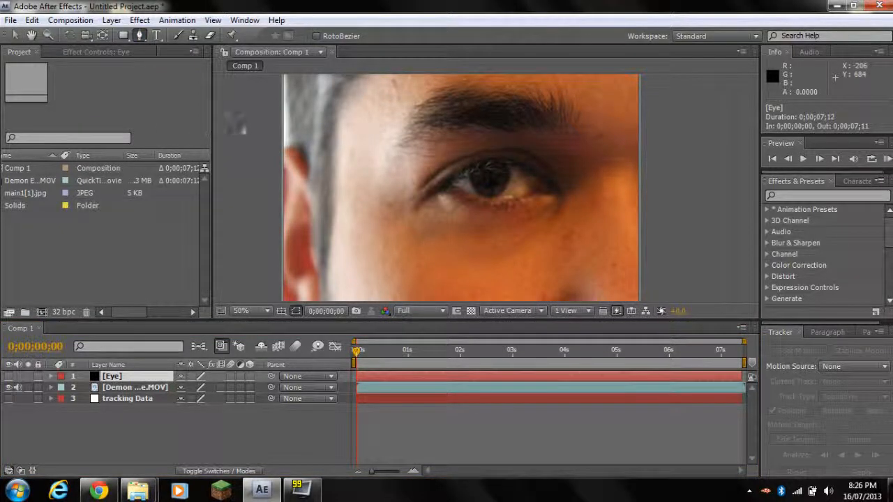
pyautogui.click(510, 160)
pyautogui.click(491, 160)
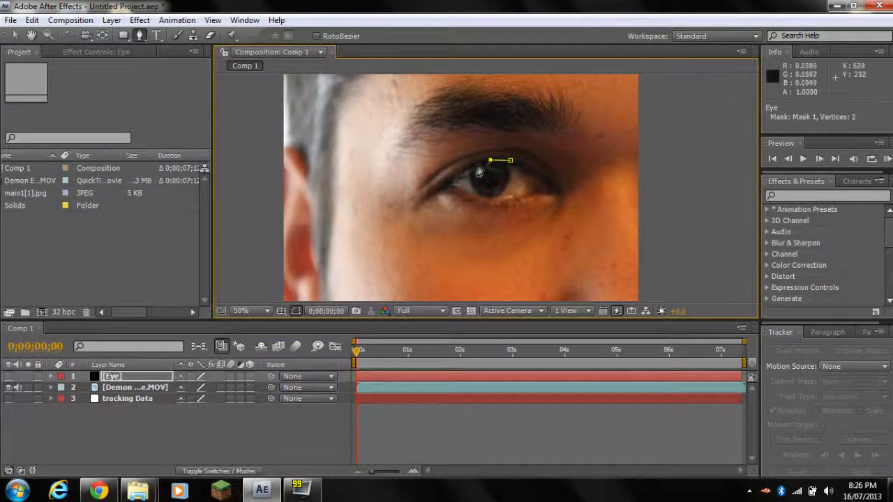
pyautogui.click(472, 167)
pyautogui.click(455, 179)
pyautogui.click(447, 183)
pyautogui.click(447, 192)
pyautogui.click(479, 202)
pyautogui.click(491, 203)
pyautogui.click(508, 203)
pyautogui.click(516, 198)
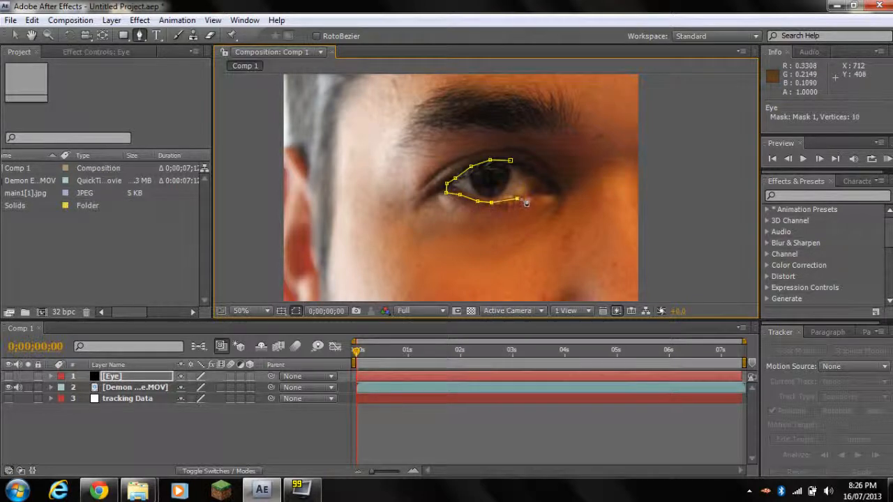
pyautogui.click(548, 187)
pyautogui.click(540, 177)
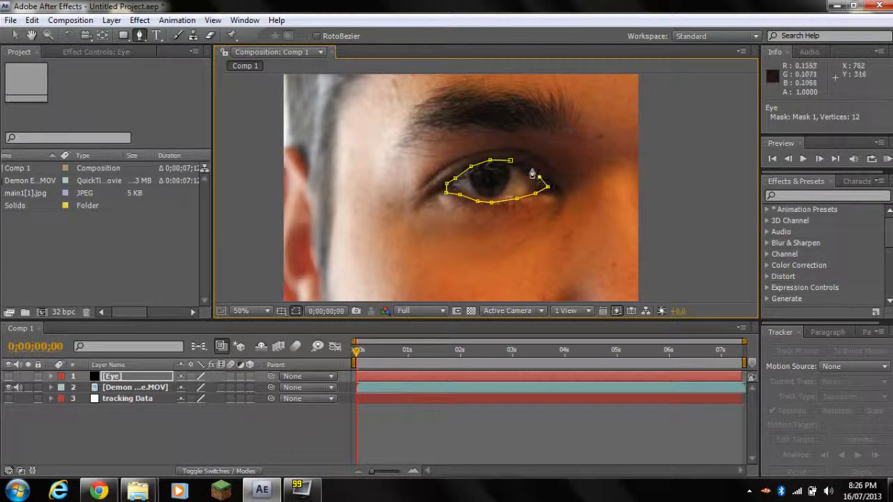
pyautogui.click(525, 167)
pyautogui.click(510, 161)
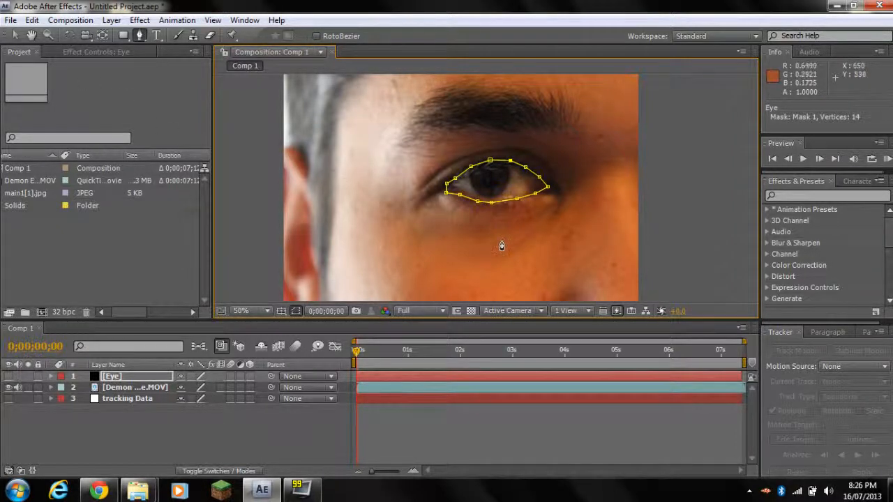
pyautogui.press('v')
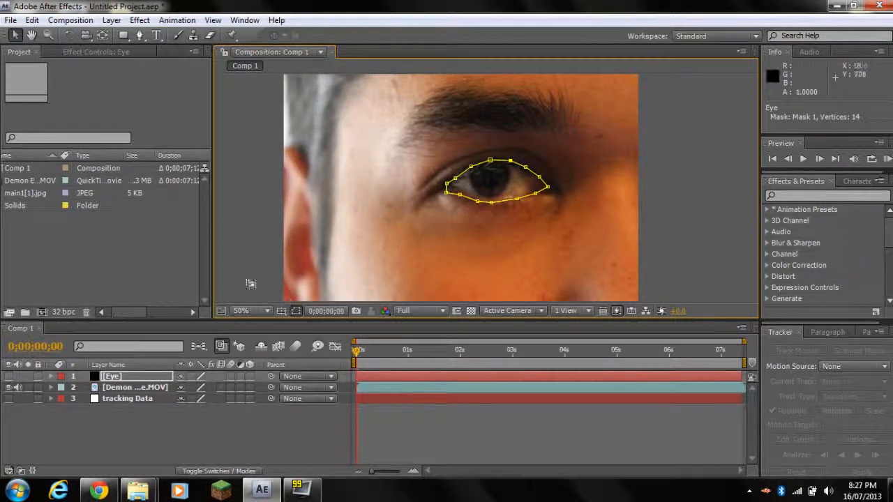
# - Make the Eye layer visible and set its Mask 1 feather to 32 pixels
pyautogui.click(113, 378)
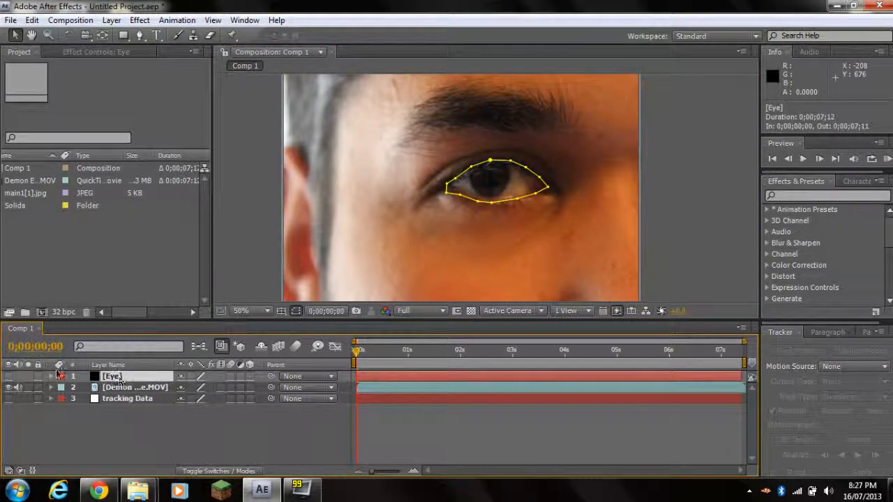
pyautogui.click(10, 377)
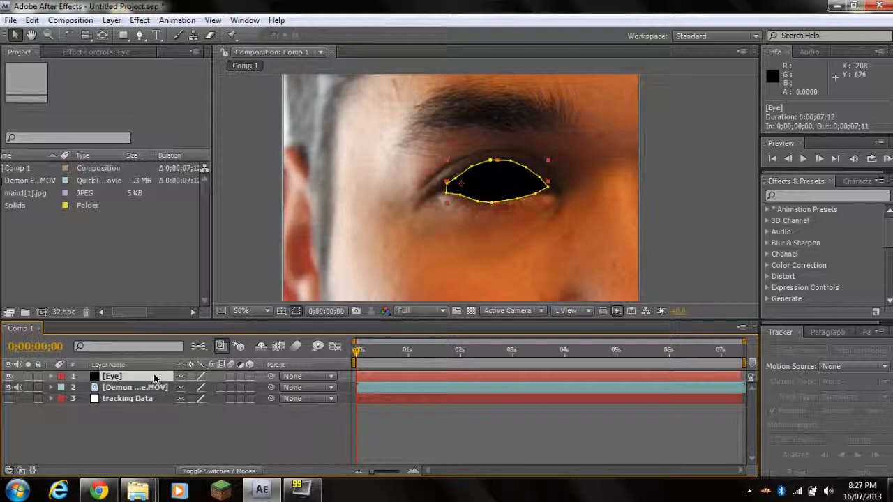
pyautogui.press('f')
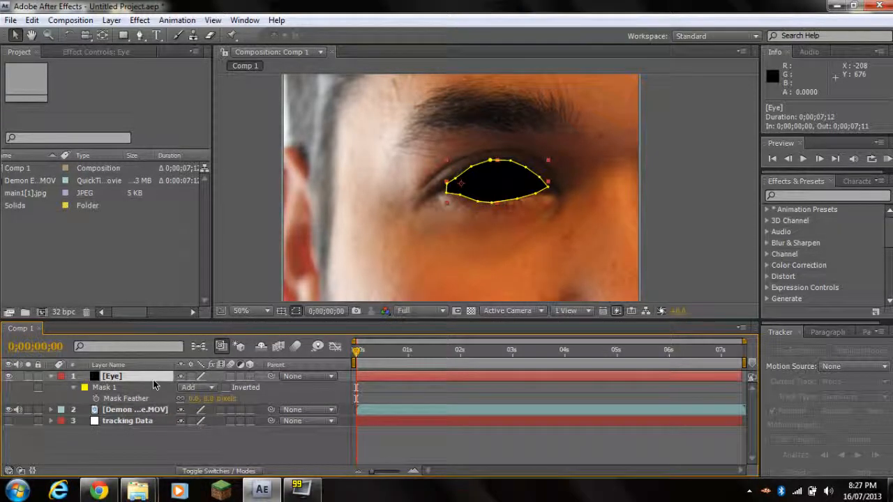
pyautogui.moveTo(195, 399); pyautogui.dragTo(224, 397)
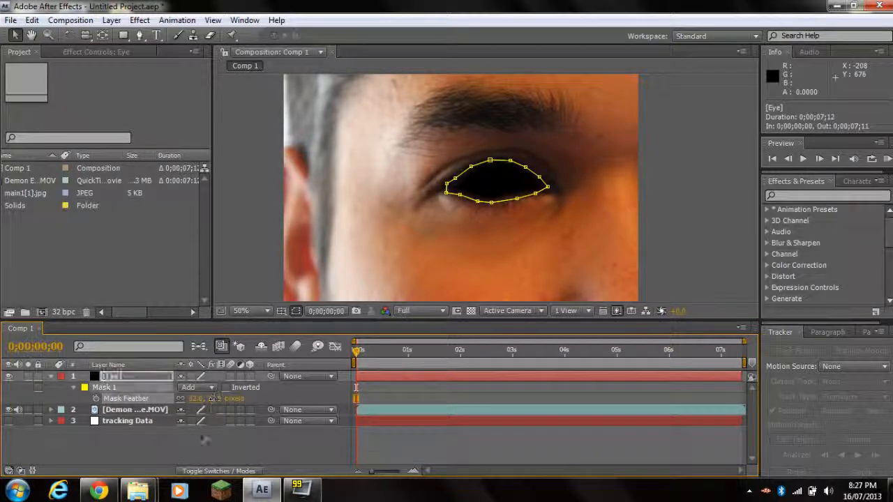
pyautogui.click(180, 446)
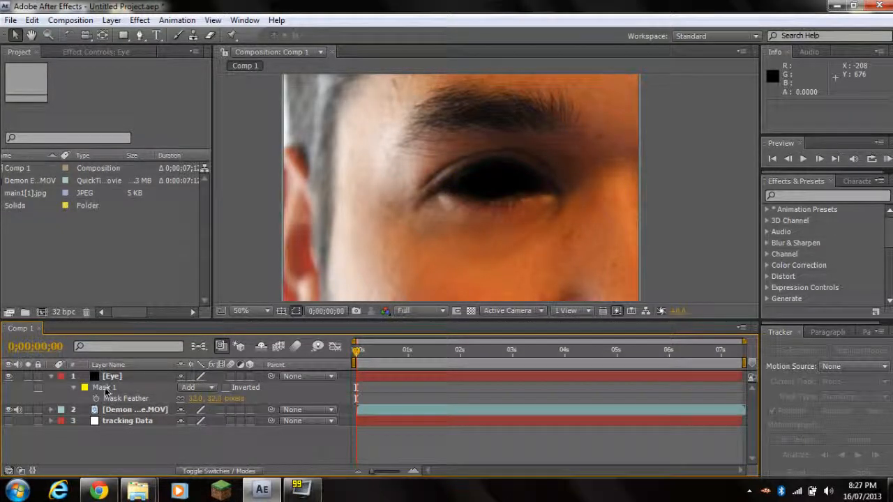
pyautogui.click(104, 387)
pyautogui.click(230, 450)
# - Set the Mask 1 expansion on the Eye layer to 20 pixels and collapse the layer's properties
pyautogui.click(95, 376)
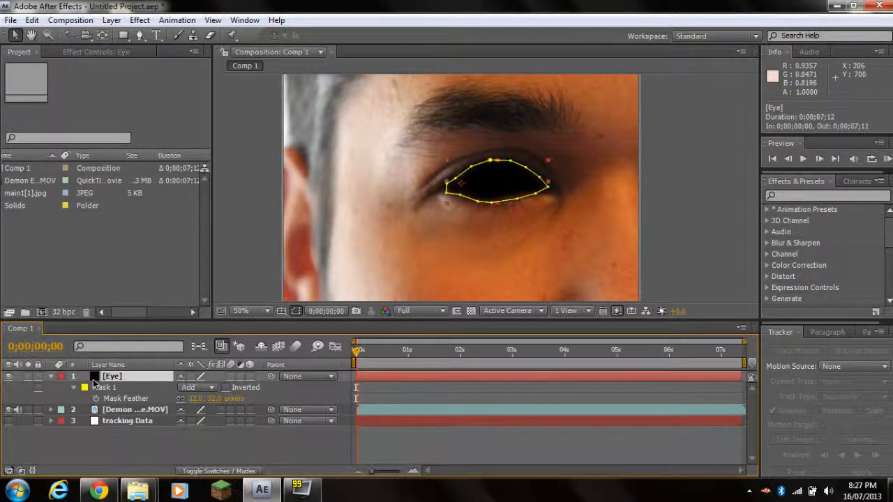
pyautogui.click(74, 388)
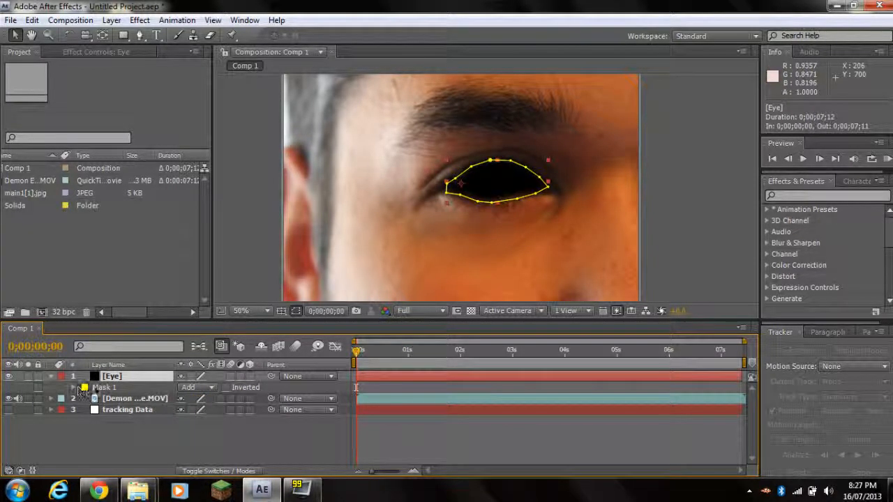
pyautogui.click(74, 388)
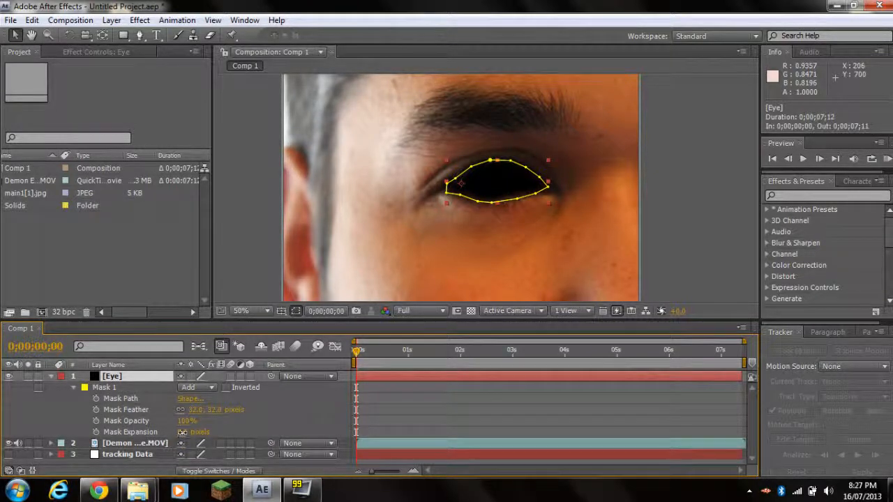
pyautogui.moveTo(182, 432); pyautogui.dragTo(196, 431)
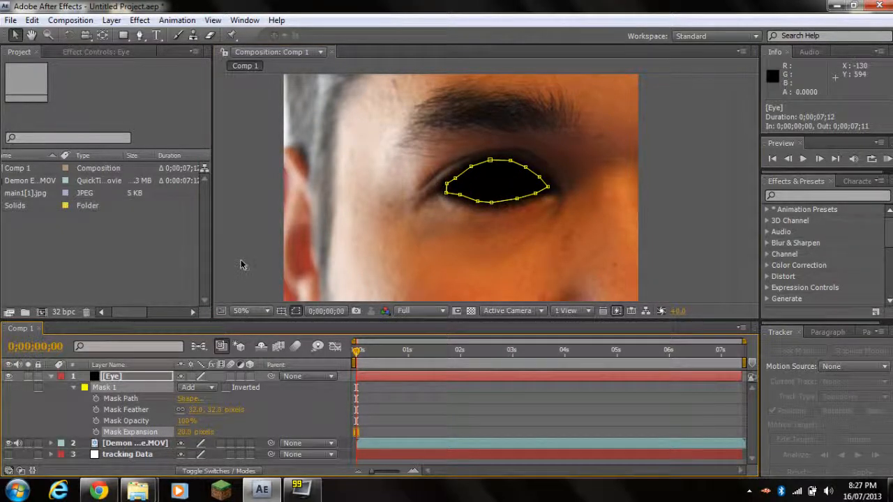
pyautogui.click(240, 263)
pyautogui.scroll(-1, 489, 241)
pyautogui.scroll(1, 488, 242)
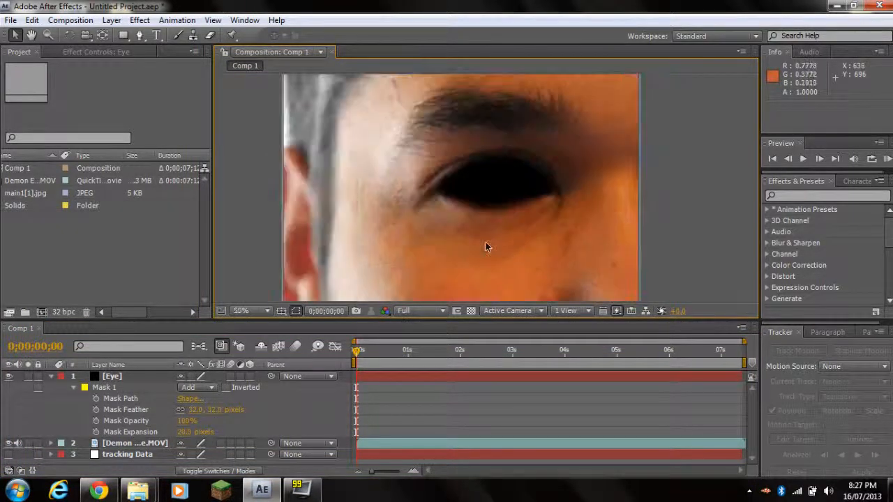
pyautogui.click(51, 377)
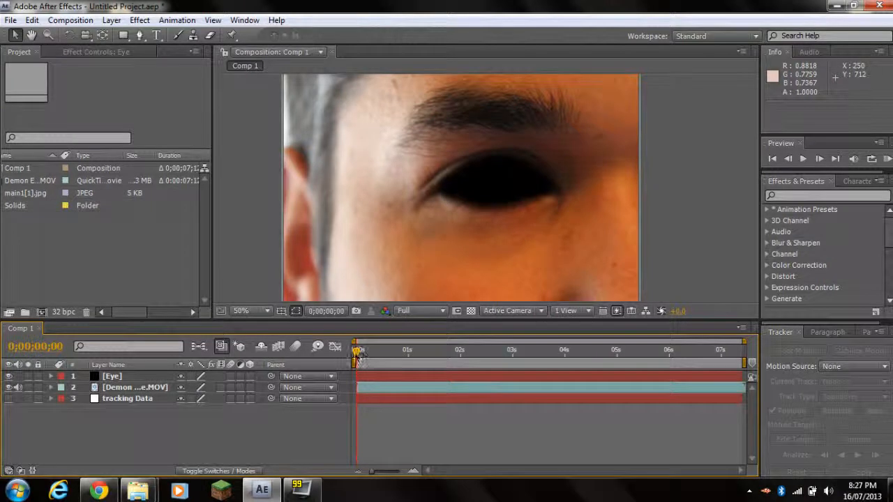
# - Parent the Eye layer to the tracking Data null with the playhead at the first frame
pyautogui.moveTo(357, 353); pyautogui.dragTo(321, 359)
pyautogui.moveTo(270, 380); pyautogui.dragTo(137, 403)
pyautogui.moveTo(357, 351); pyautogui.dragTo(321, 364)
pyautogui.click(125, 378)
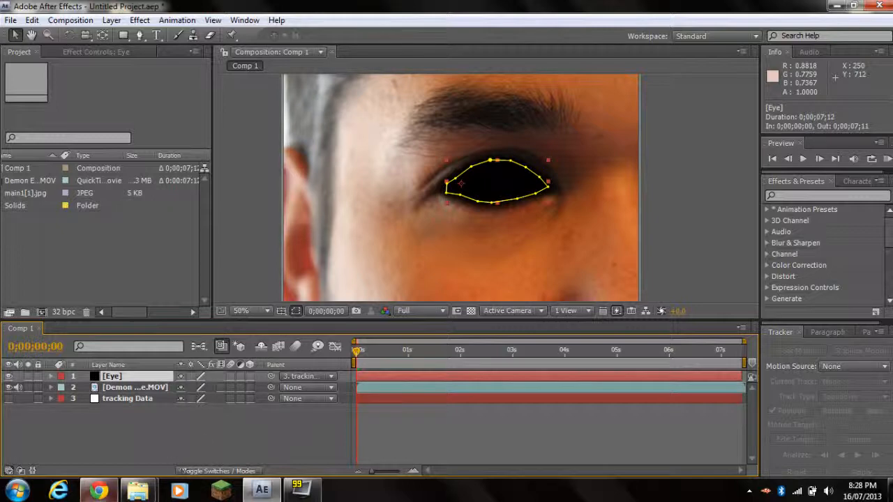
# - Add an opacity keyframe of 1% to the Eye layer at 0;00;01;22
pyautogui.moveTo(354, 354); pyautogui.dragTo(447, 347)
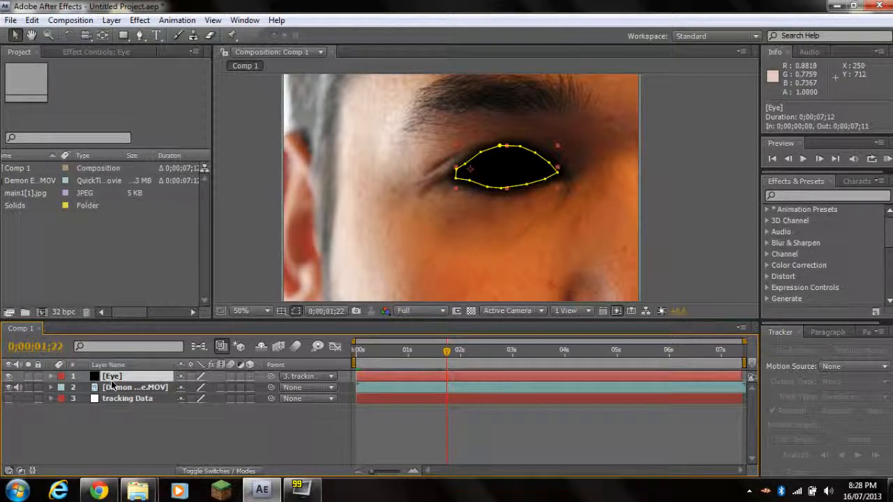
pyautogui.press('t')
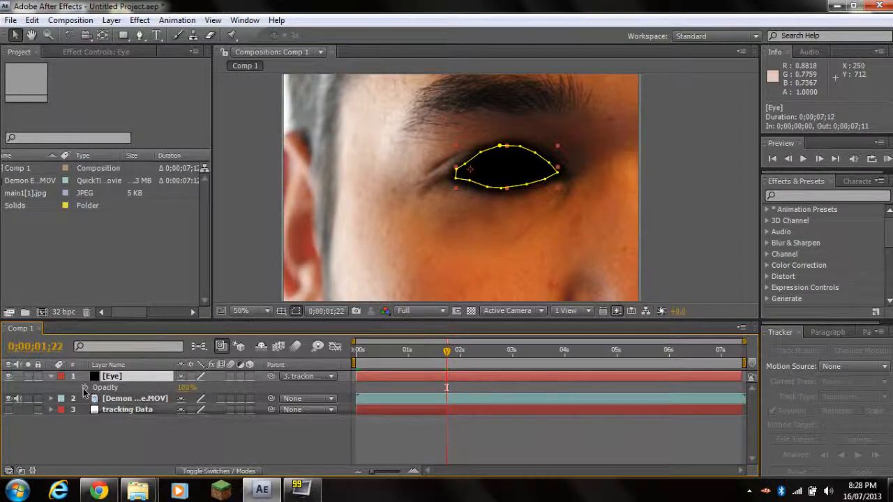
pyautogui.click(84, 388)
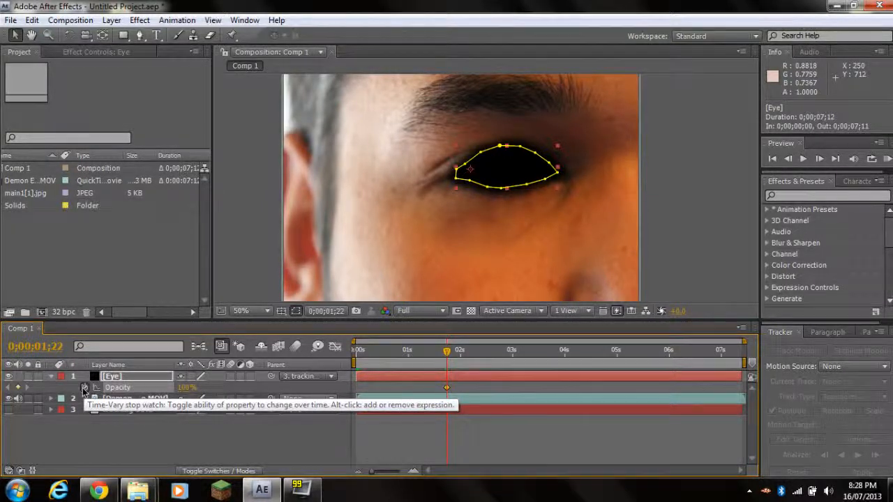
pyautogui.click(185, 388)
pyautogui.write('1')
pyautogui.press('Return')
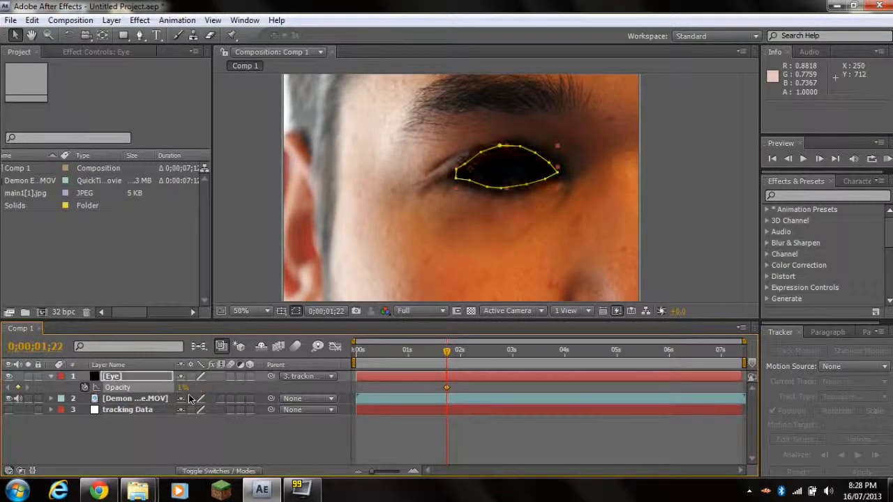
# - Shift the Eye layer's opacity keyframe one frame earlier to 0;00;01;21 and place the playhead at 0;00;01;22
pyautogui.press('pageup')
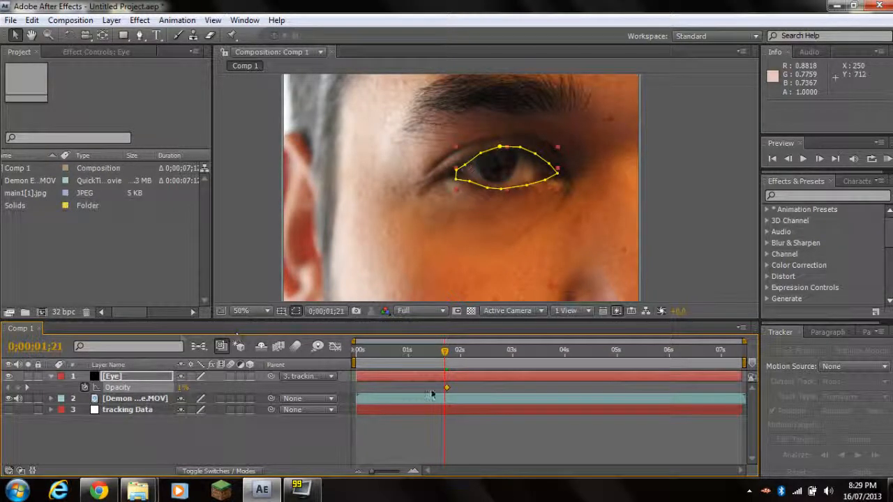
pyautogui.moveTo(445, 390)
pyautogui.moveTo(445, 390); pyautogui.dragTo(443, 390)
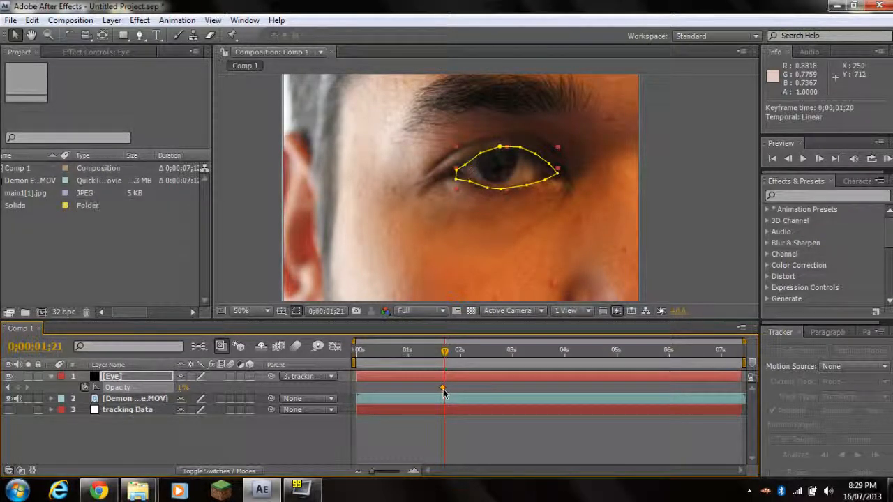
pyautogui.press('pagedown')
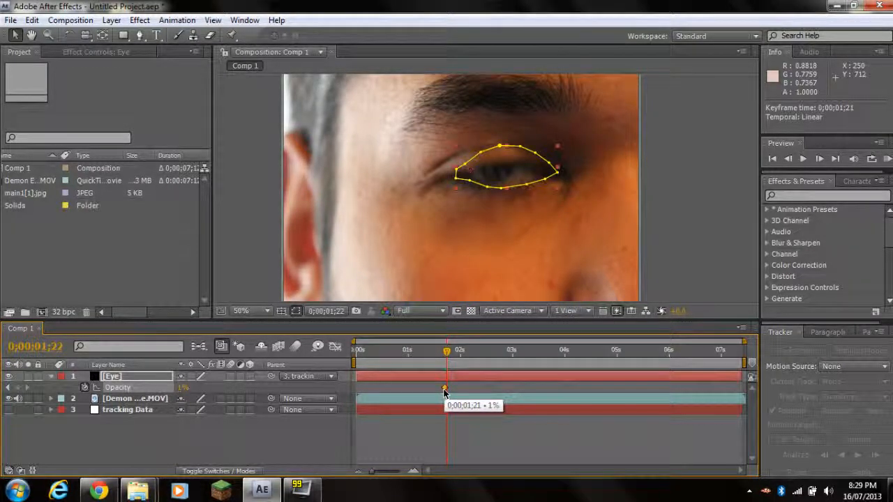
# - Shift the Eye layer's opacity keyframe one frame later to 0;00;01;22
pyautogui.press('pagedown')
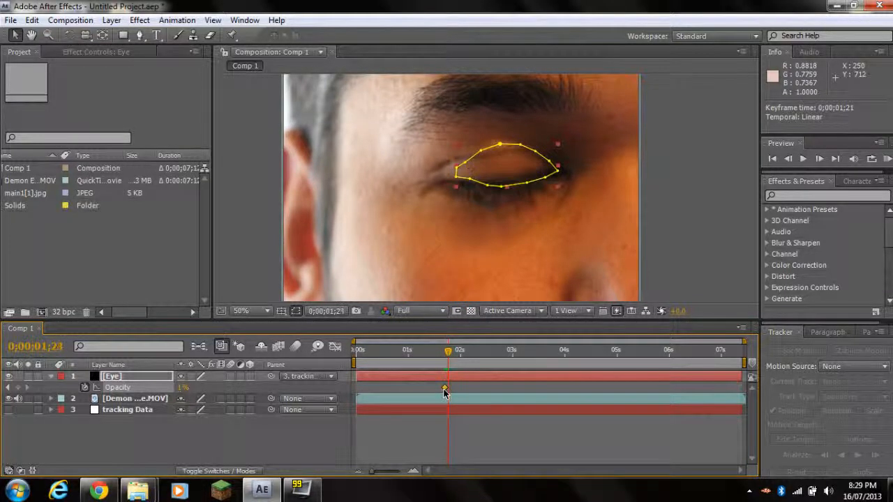
pyautogui.press('pageup')
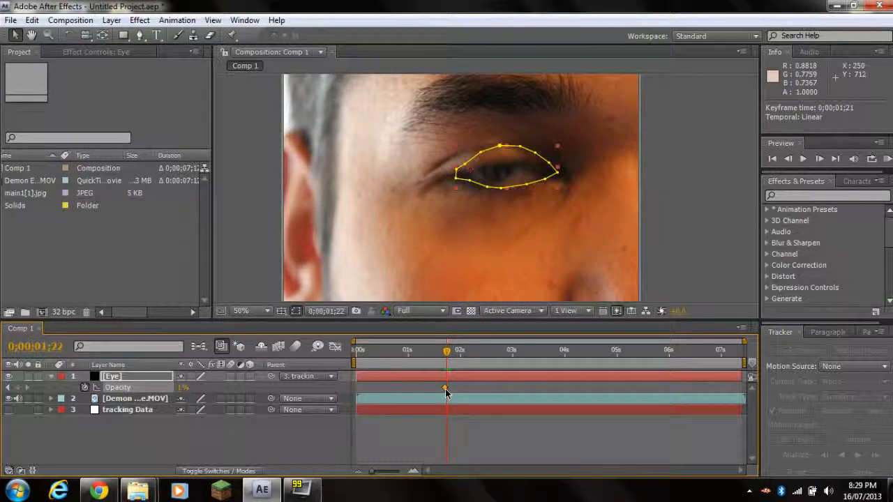
pyautogui.moveTo(447, 388); pyautogui.dragTo(450, 391)
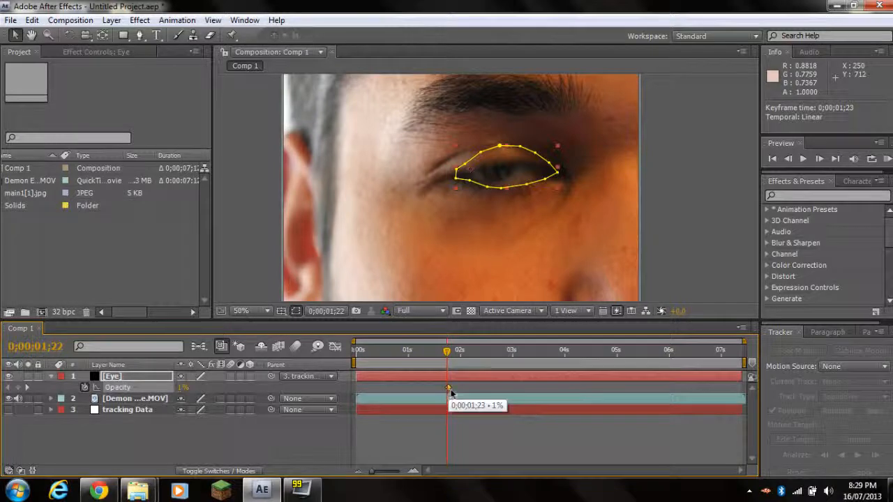
pyautogui.click(449, 389)
pyautogui.click(448, 389)
pyautogui.doubleClick(448, 389)
pyautogui.click(507, 205)
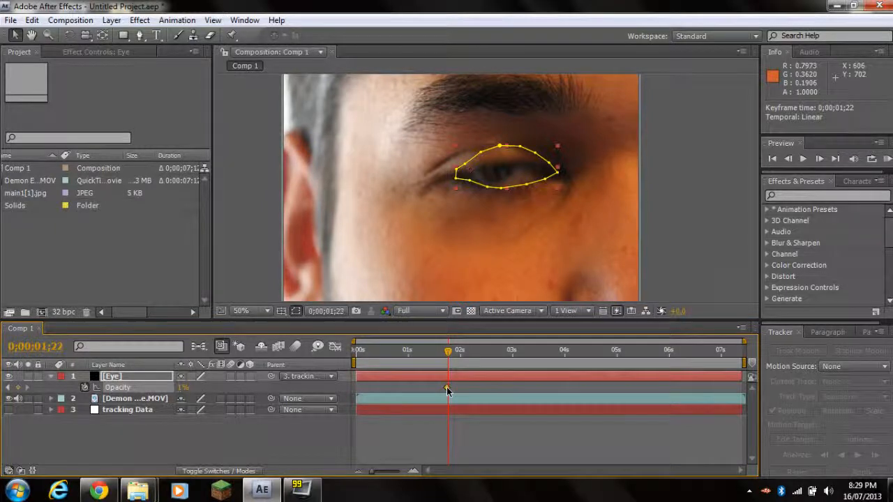
# - Examine the footage frame by frame from 0;00;01;22 onward to find where the closed eye opens again
pyautogui.press('pagedown')
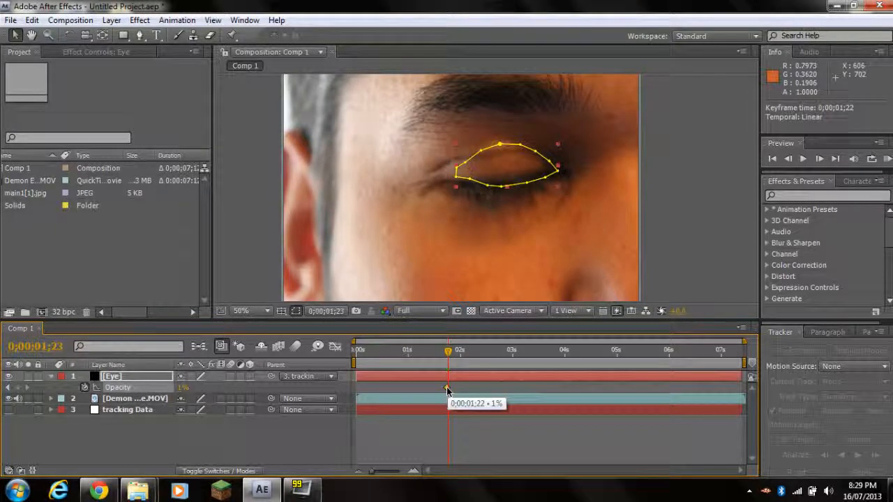
pyautogui.press('pagedown')
pyautogui.press('pagedown')
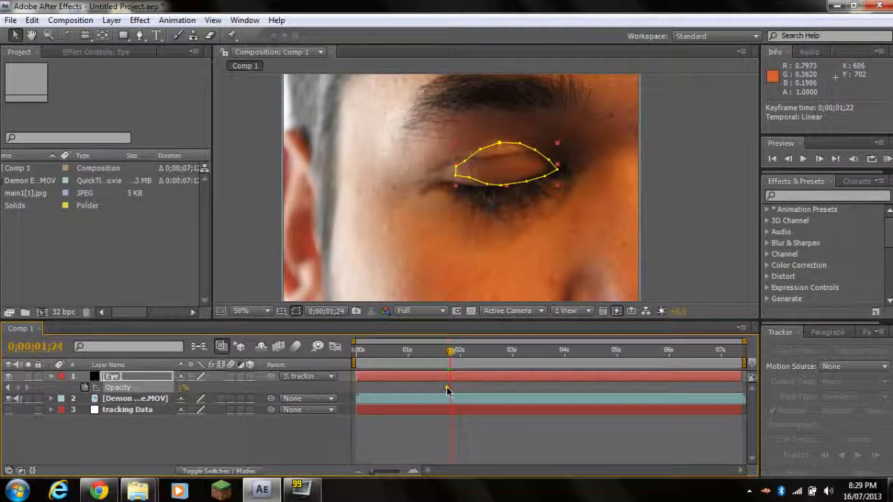
pyautogui.press('pagedown')
pyautogui.press('pagedown')
pyautogui.press('pagedown')
pyautogui.press('pagedown')
pyautogui.press('pagedown')
pyautogui.press('pagedown')
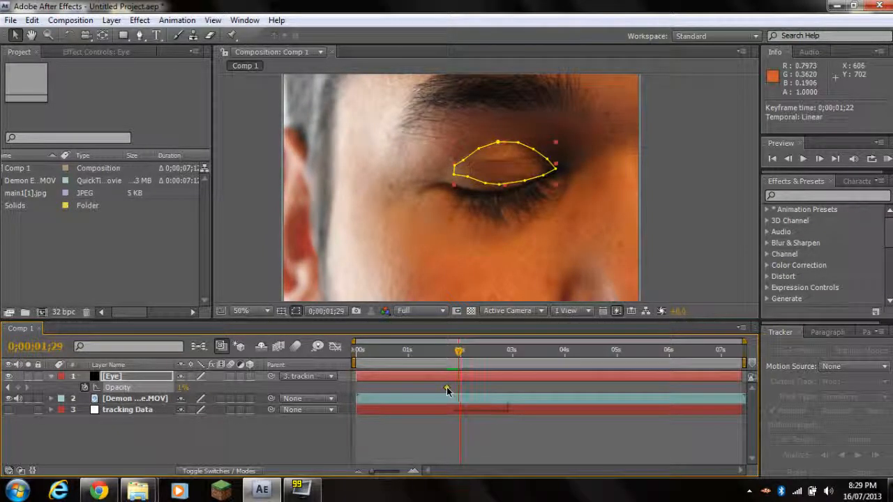
pyautogui.press('pagedown')
pyautogui.press('pagedown')
pyautogui.press('pagedown')
pyautogui.press('pagedown')
pyautogui.press('pagedown')
pyautogui.press('pagedown')
pyautogui.press('pagedown')
pyautogui.press('pagedown')
pyautogui.press('pagedown')
pyautogui.press('pagedown')
pyautogui.press('pagedown')
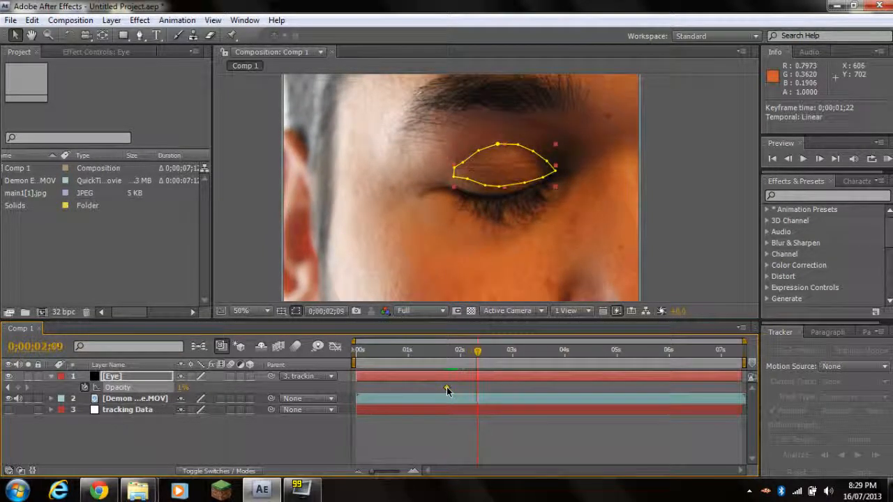
pyautogui.press('pagedown')
pyautogui.press('pagedown')
pyautogui.press('pagedown')
pyautogui.press('pagedown')
pyautogui.press('pagedown')
pyautogui.press('pagedown')
pyautogui.press('pagedown')
pyautogui.press('pagedown')
pyautogui.press('pagedown')
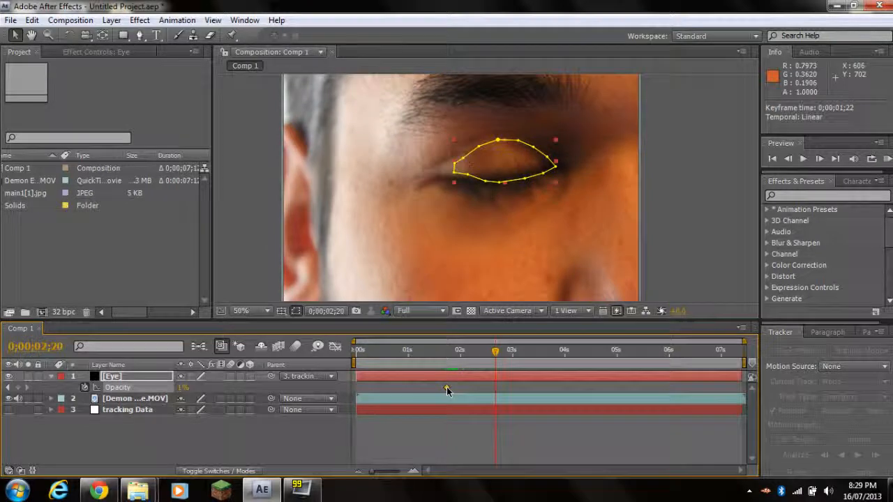
pyautogui.press('pagedown')
pyautogui.press('pagedown')
pyautogui.press('pagedown')
pyautogui.press('pagedown')
pyautogui.press('pagedown')
pyautogui.press('pagedown')
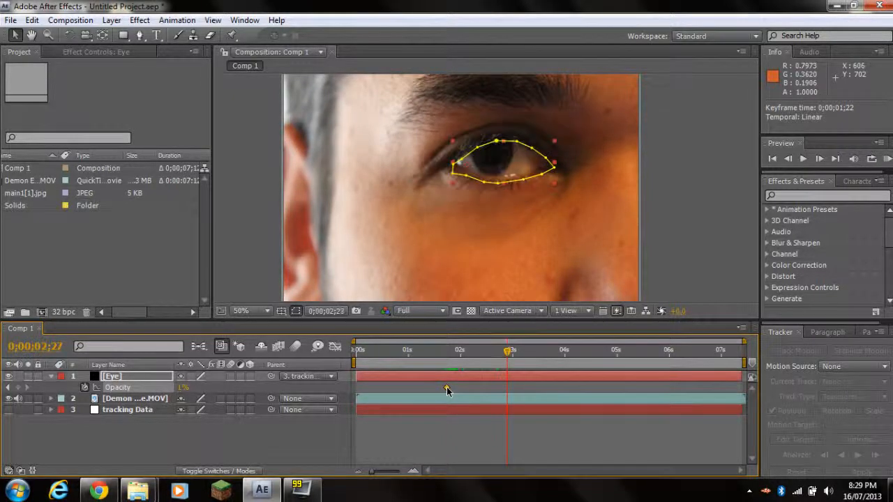
# - Move the Eye layer's 1% opacity keyframe to 0;00;02;21, where the eye starts to reopen
pyautogui.press('pageup')
pyautogui.press('pageup')
pyautogui.press('pageup')
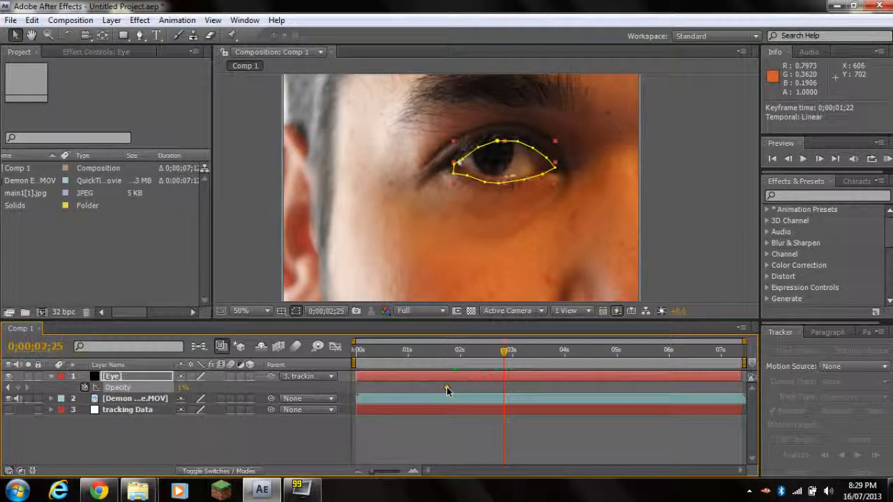
pyautogui.press('pageup')
pyautogui.press('pageup')
pyautogui.press('pageup')
pyautogui.press('pageup')
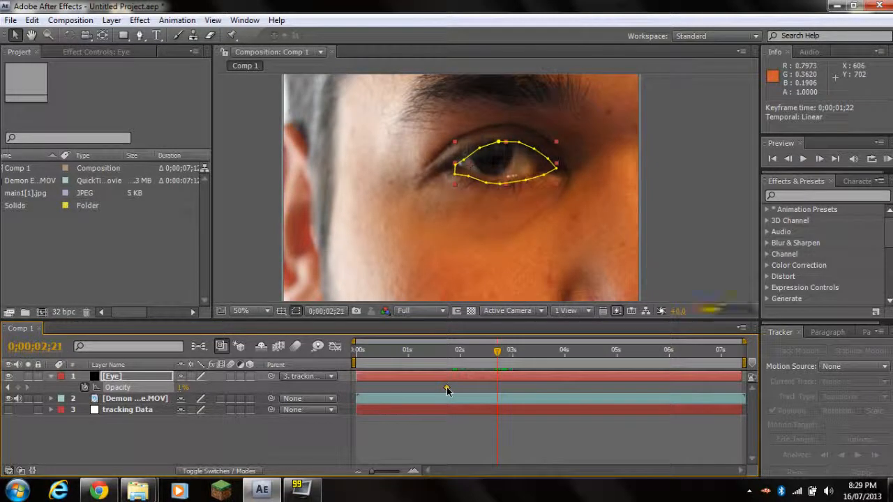
pyautogui.press('pagedown')
pyautogui.moveTo(450, 387); pyautogui.dragTo(502, 395)
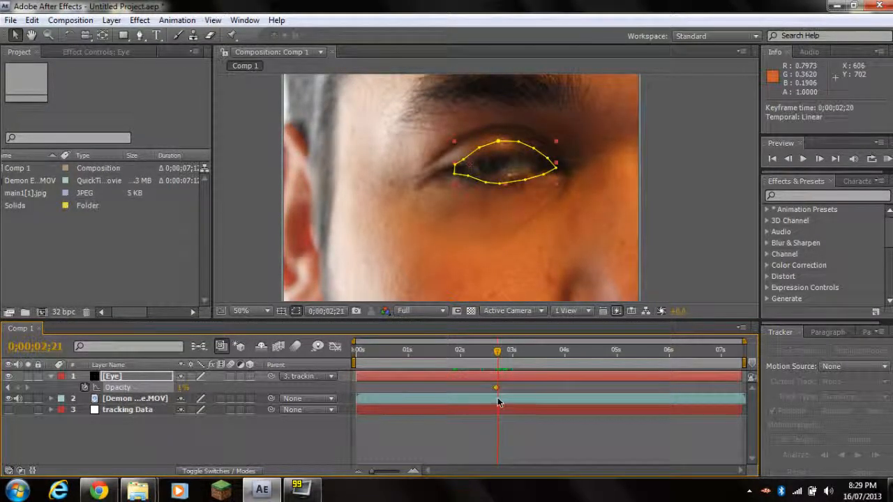
# - Add an opacity keyframe of 100% to the Eye layer at 0;00;02;22
pyautogui.press('pagedown')
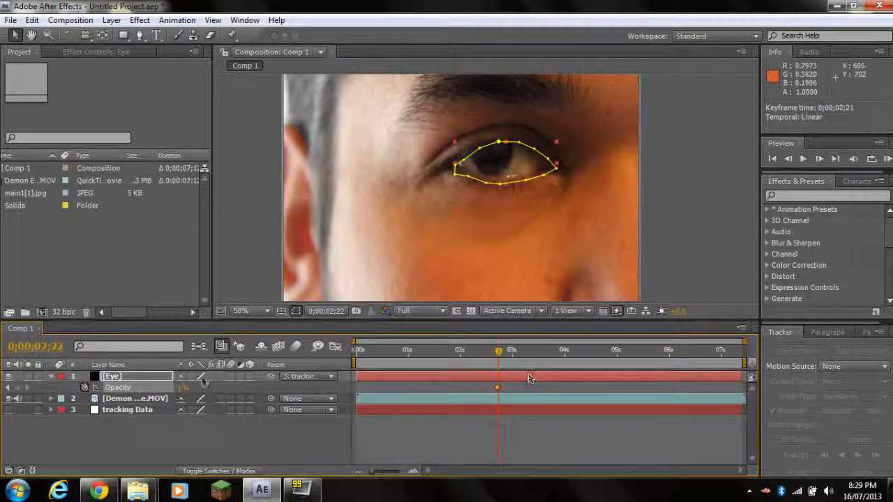
pyautogui.click(18, 389)
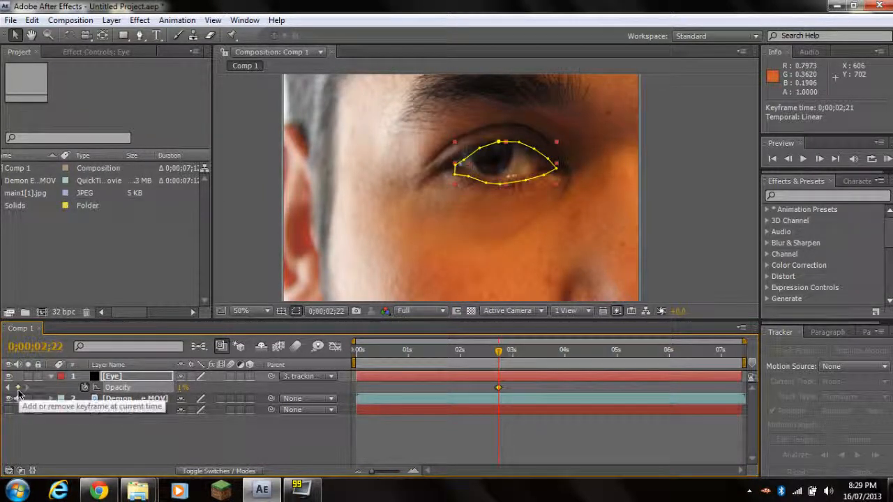
pyautogui.click(182, 388)
pyautogui.write('0')
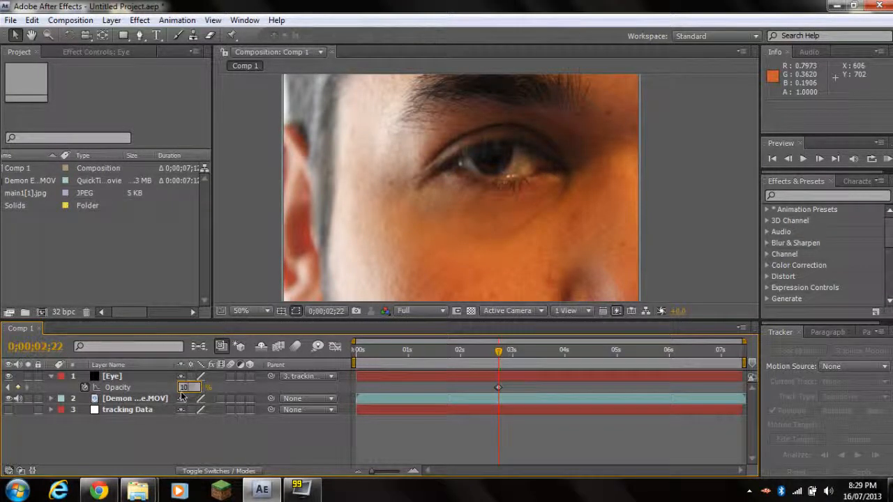
pyautogui.press('Return')
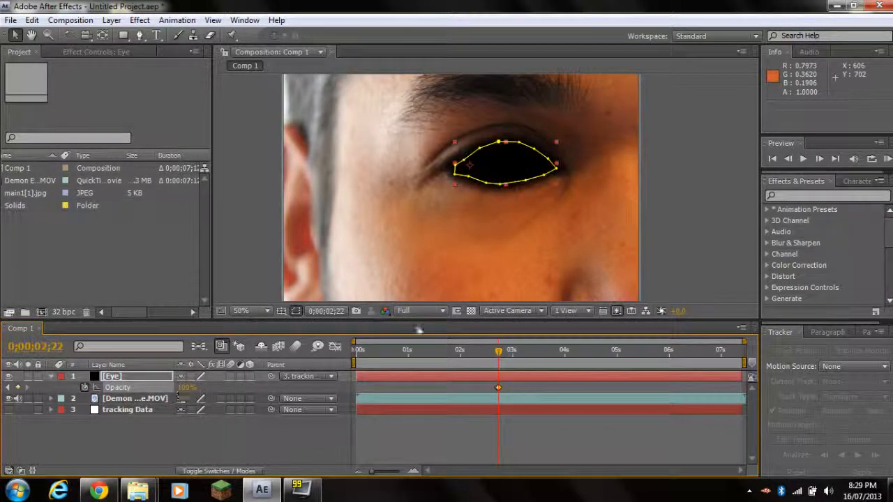
# - Shift both of the Eye layer's opacity keyframes one frame earlier to 0;00;02;20 and 0;00;02;21
pyautogui.press('pageup')
pyautogui.press('pagedown')
pyautogui.press('pagedown')
pyautogui.press('pageup')
pyautogui.press('pageup')
pyautogui.press('pagedown')
pyautogui.press('pageup')
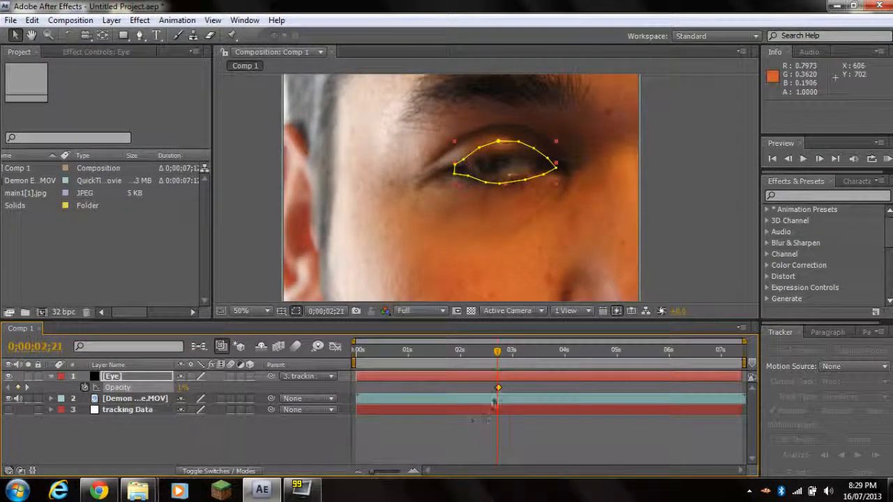
pyautogui.moveTo(370, 471); pyautogui.dragTo(391, 472)
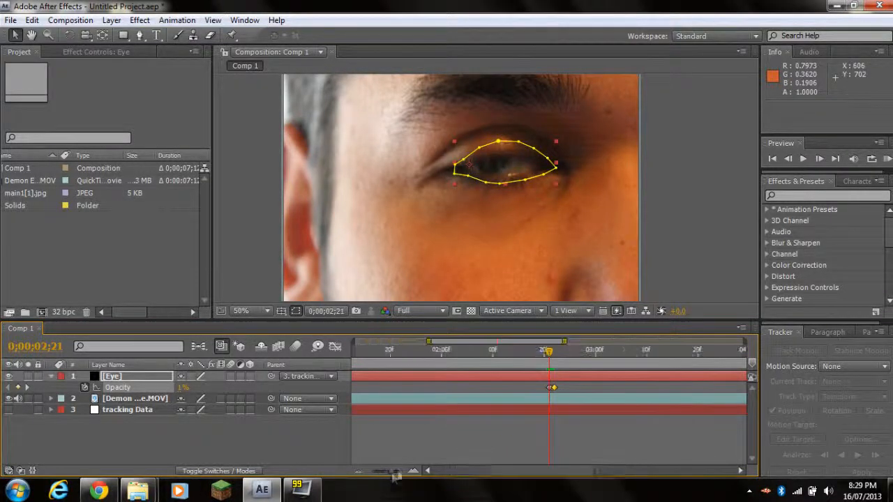
pyautogui.click(550, 389)
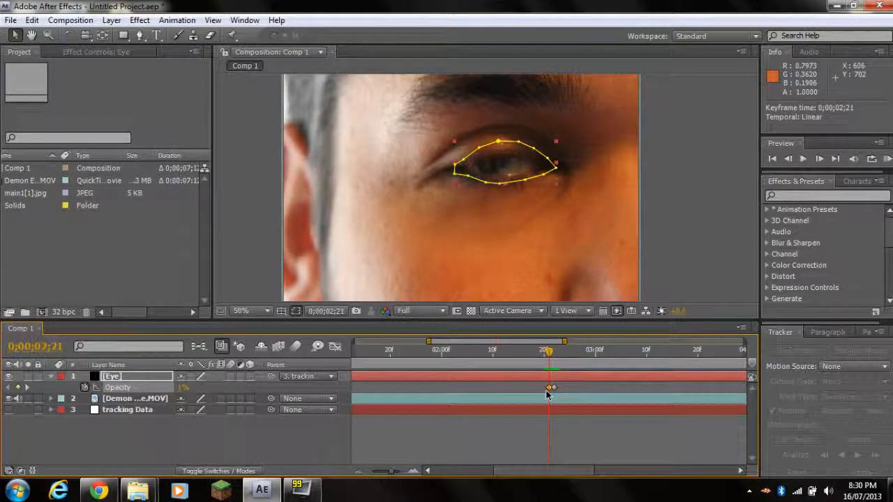
pyautogui.hotkey('alt', 'Left')
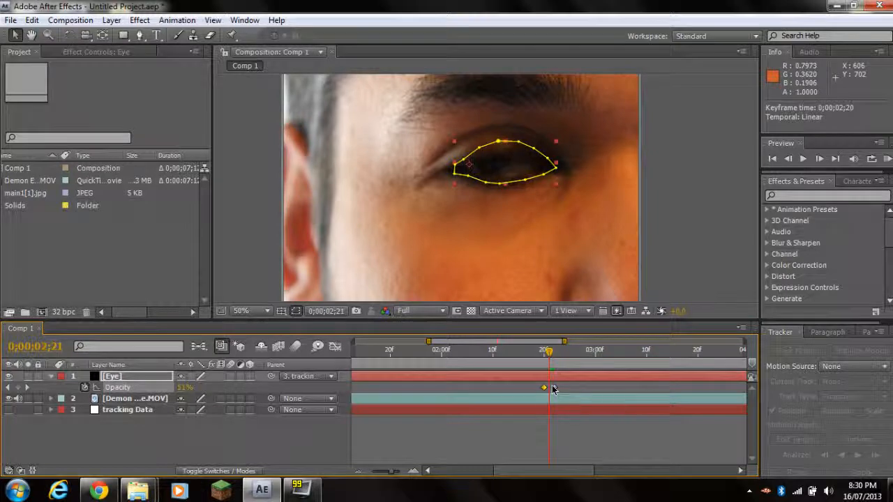
pyautogui.click(553, 388)
pyautogui.hotkey('alt', 'Left')
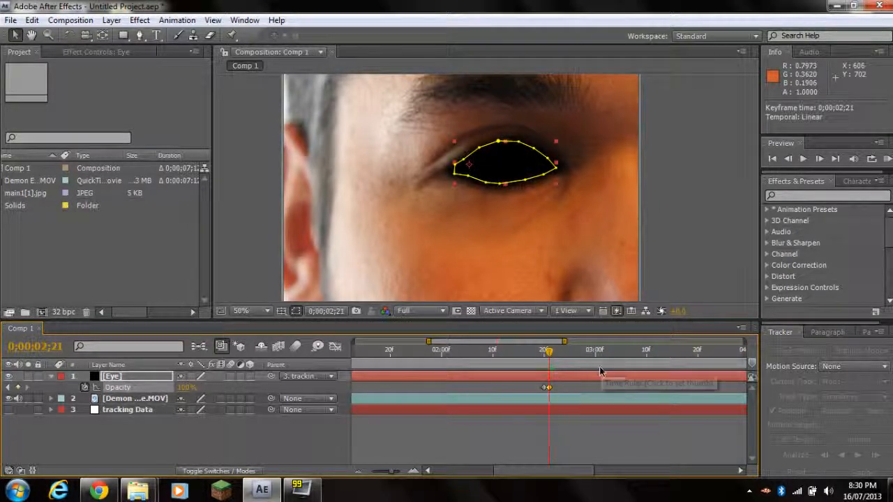
# - Check frame by frame around 0;00;02;21 how the black eye appears as the eyelid opens
pyautogui.press('pageup')
pyautogui.press('pageup')
pyautogui.press('pagedown')
pyautogui.press('pagedown')
pyautogui.press('pagedown')
pyautogui.press('pagedown')
pyautogui.press('pagedown')
pyautogui.press('pageup')
pyautogui.press('pageup')
pyautogui.press('pageup')
pyautogui.press('pagedown')
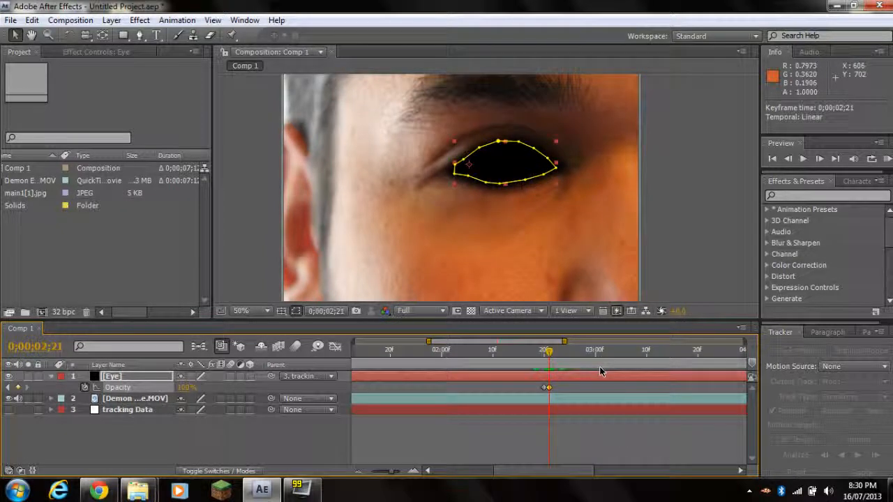
pyautogui.press('pagedown')
pyautogui.press('pageup')
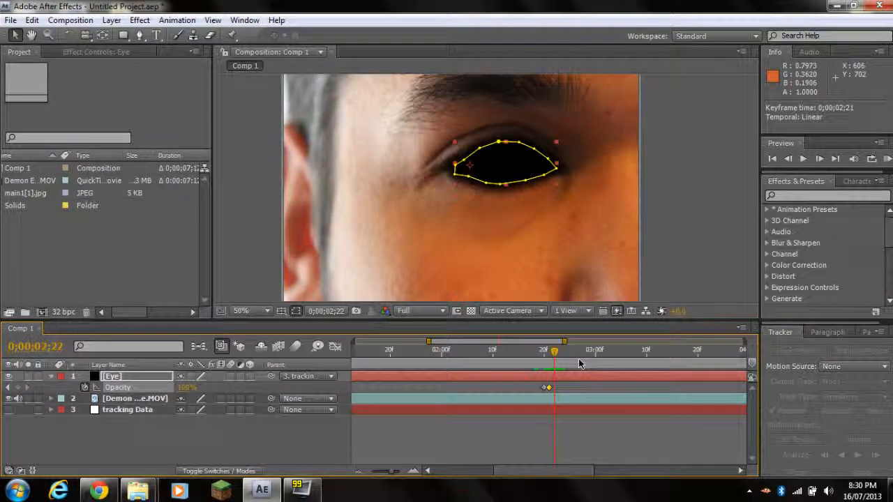
pyautogui.press('pageup')
pyautogui.press('pageup')
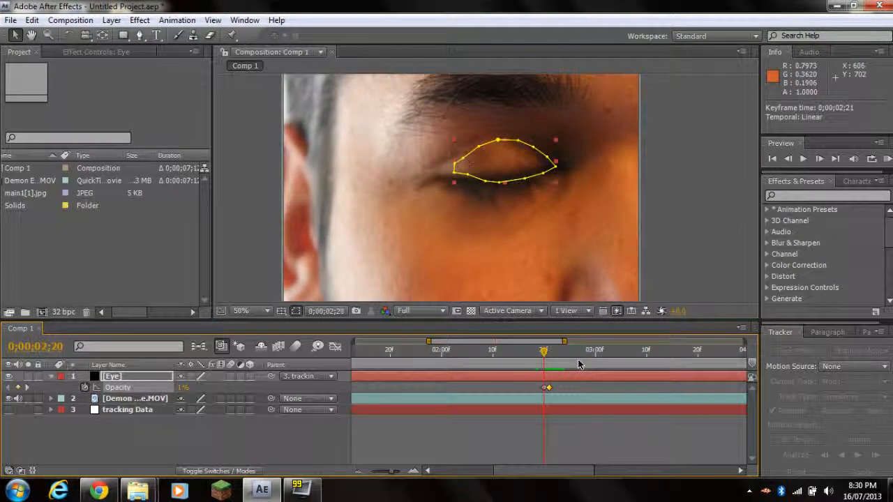
pyautogui.press('pagedown')
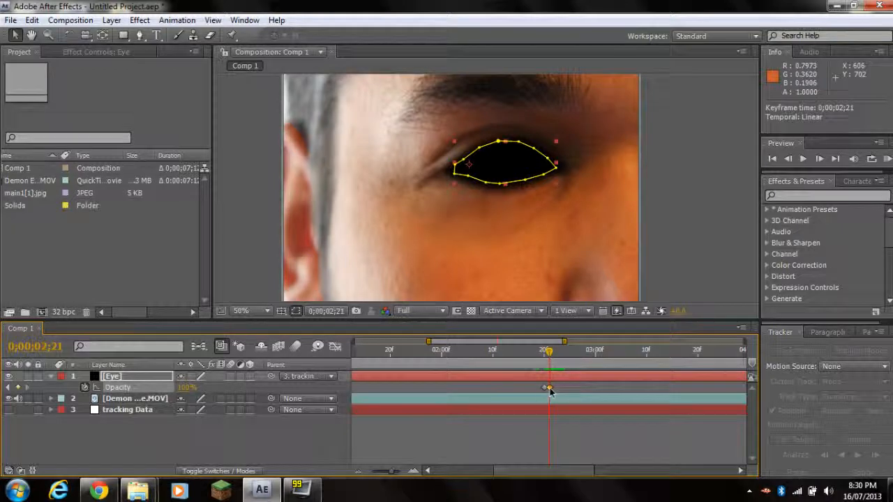
# - Shift the Eye layer's two opacity keyframes back one frame later to 0;00;02;21 and 0;00;02;22
pyautogui.moveTo(550, 388); pyautogui.dragTo(555, 388)
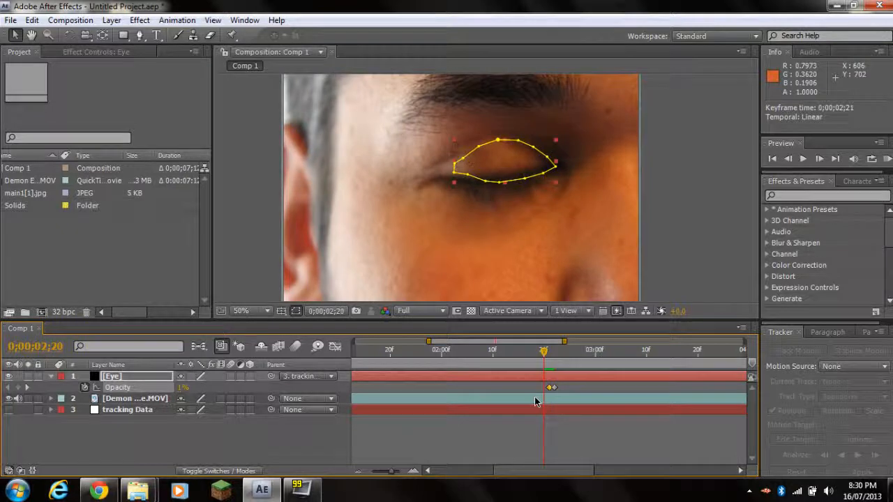
pyautogui.press('pagedown')
pyautogui.press('pageup')
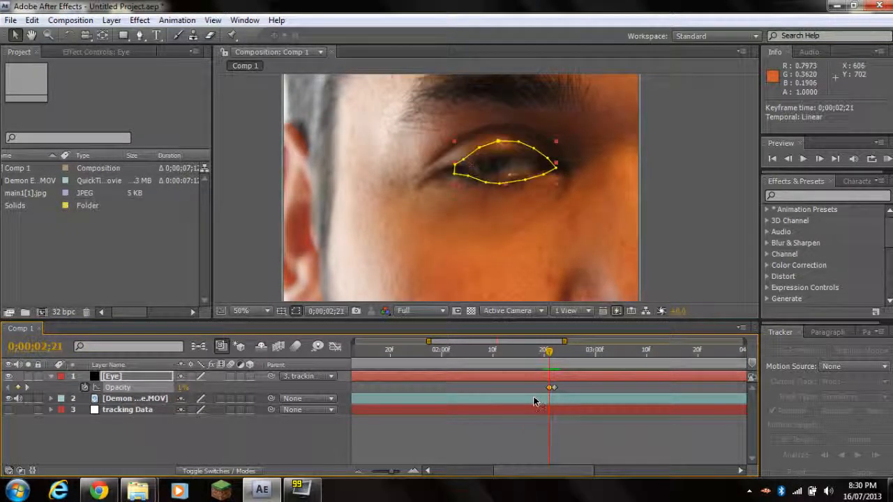
pyautogui.press('pagedown')
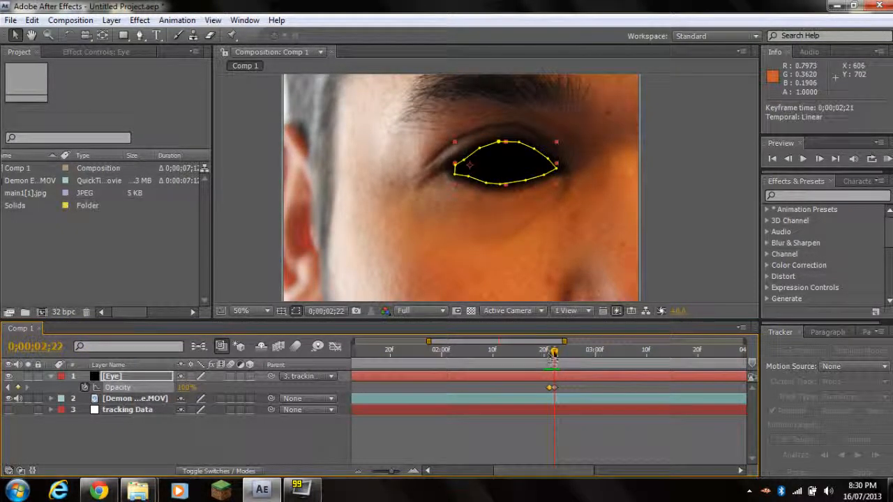
# - Add an opacity keyframe of 100% to the Eye layer at 0;00;05;25, just before the eye closes again
pyautogui.moveTo(554, 352); pyautogui.dragTo(737, 372)
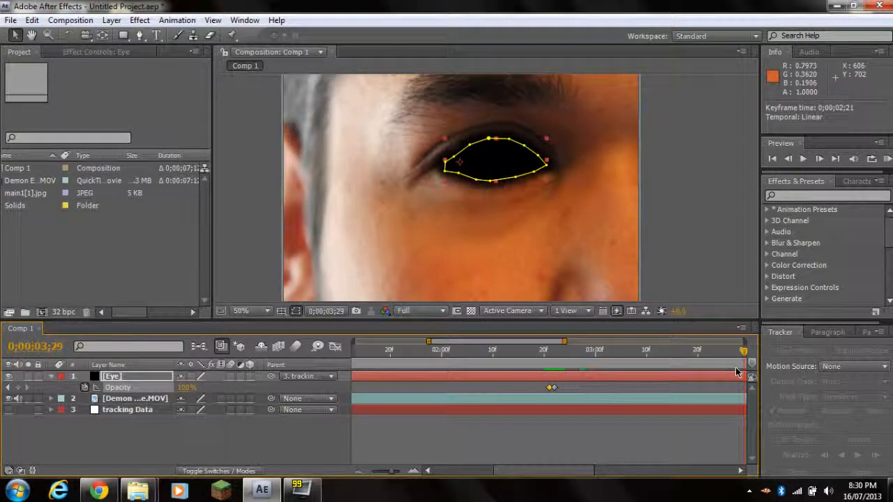
pyautogui.moveTo(389, 472); pyautogui.dragTo(372, 472)
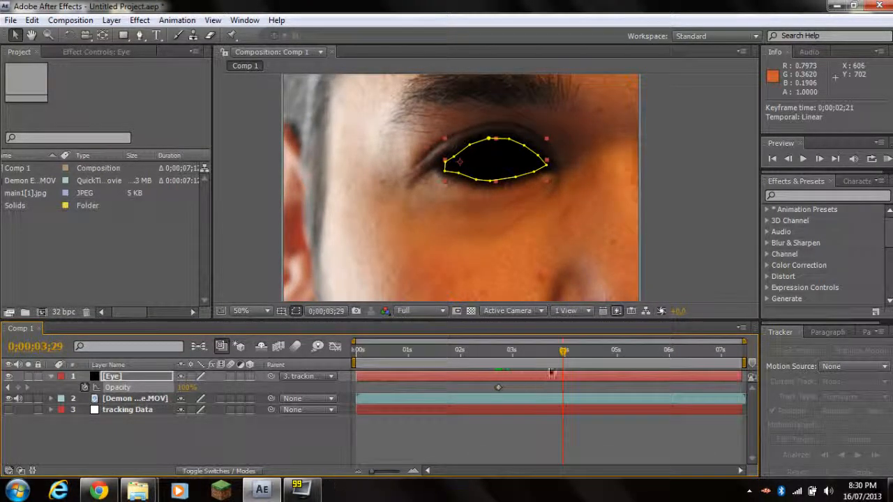
pyautogui.moveTo(563, 357); pyautogui.dragTo(662, 357)
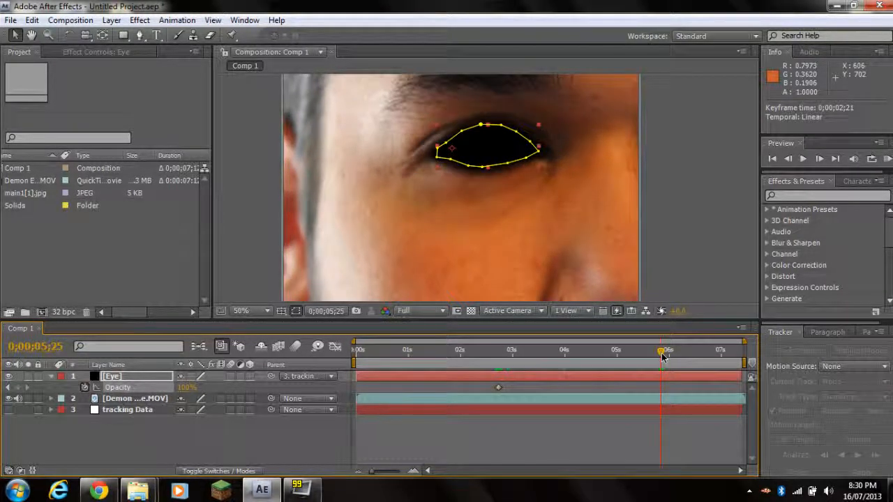
pyautogui.click(17, 387)
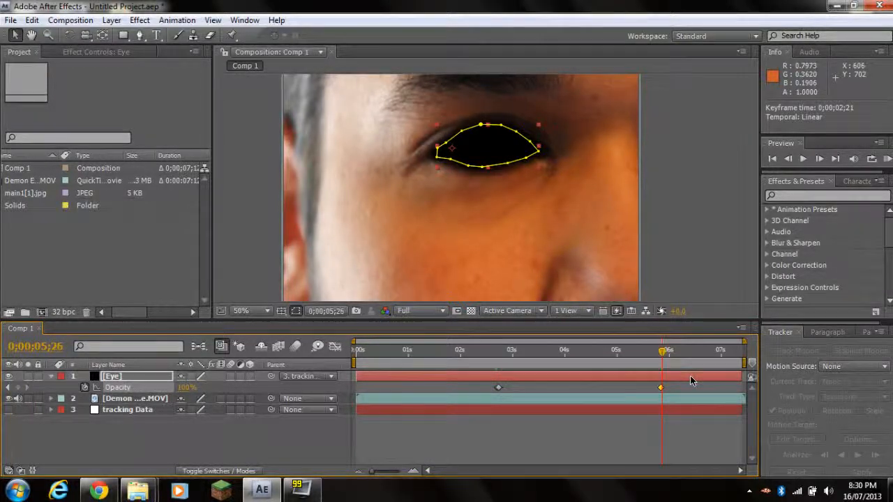
# - Add an opacity keyframe of 0% to the Eye layer at 0;00;05;26, where the eyelid is closed
pyautogui.press('pagedown')
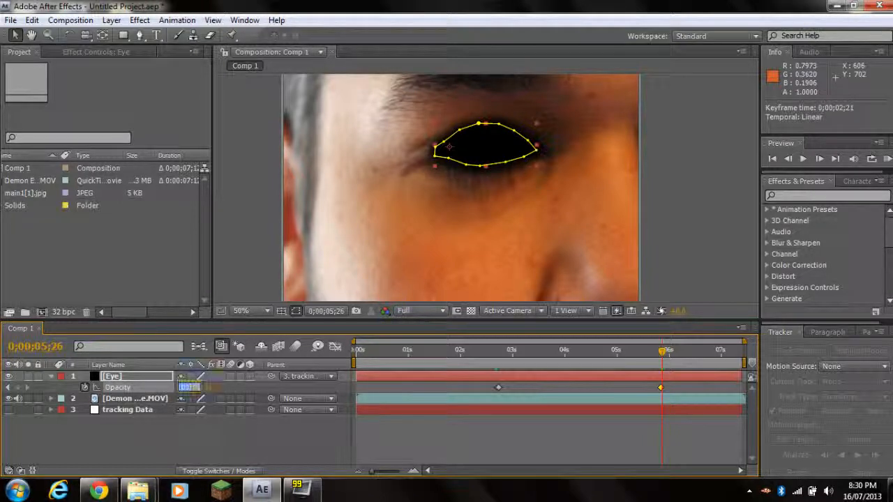
pyautogui.click(19, 388)
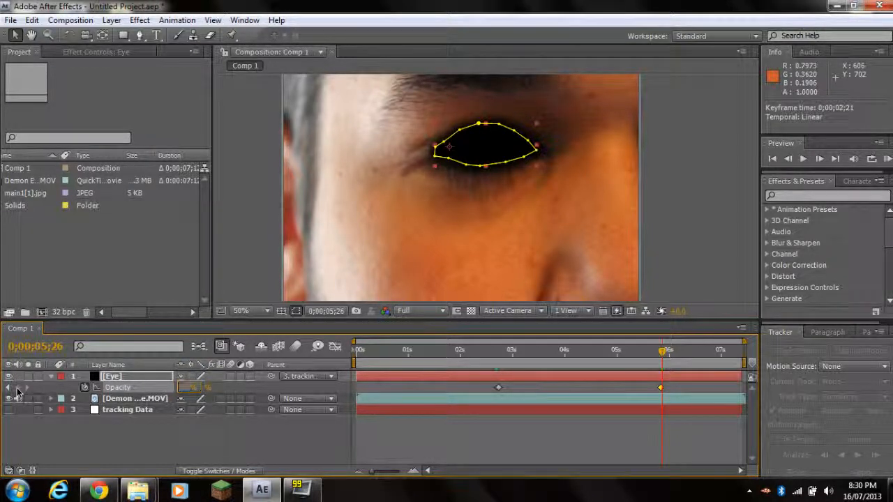
pyautogui.click(186, 387)
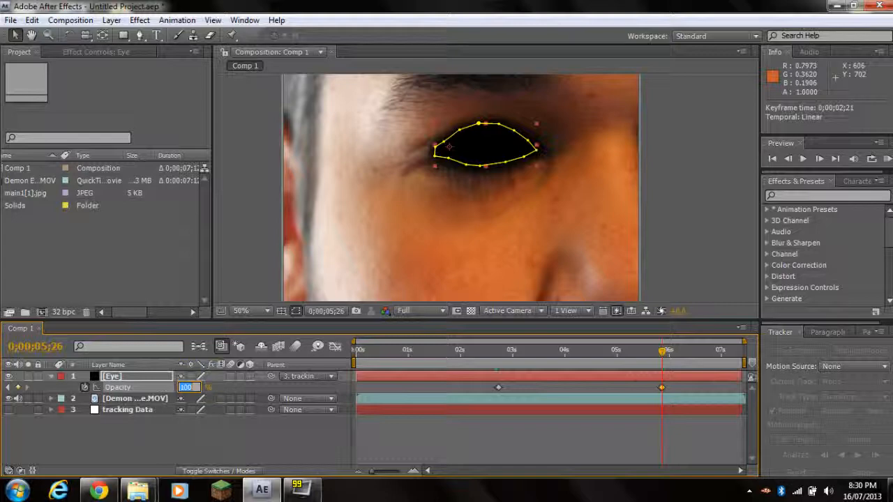
pyautogui.press('Return')
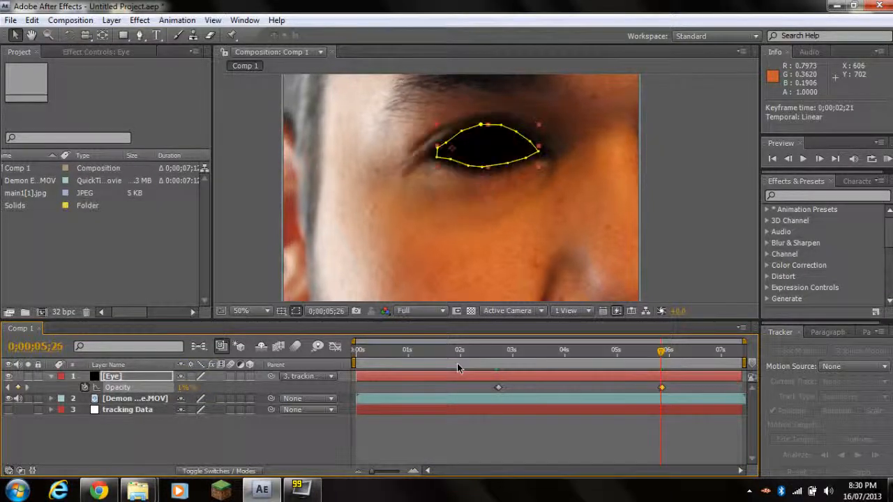
# - Check frame by frame around 0;00;05;26 how the black eye disappears, and scrub back towards the start of the composition
pyautogui.press('pageup')
pyautogui.press('pageup')
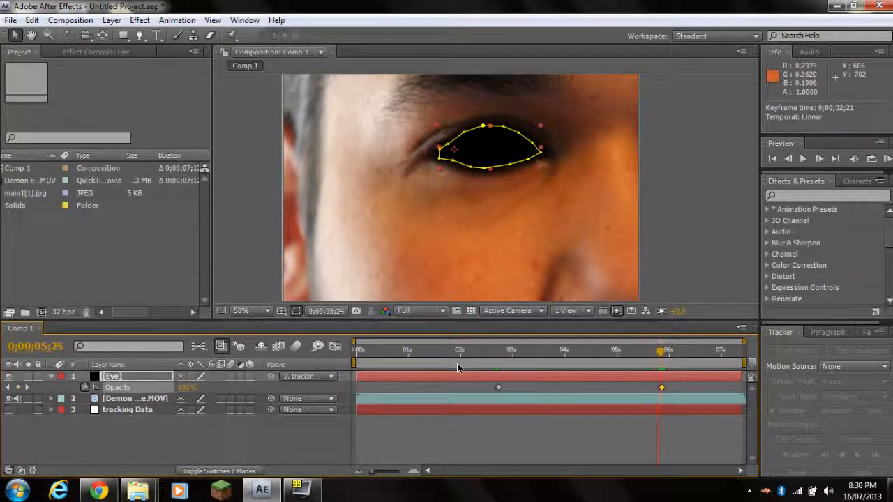
pyautogui.press('pagedown')
pyautogui.press('pagedown')
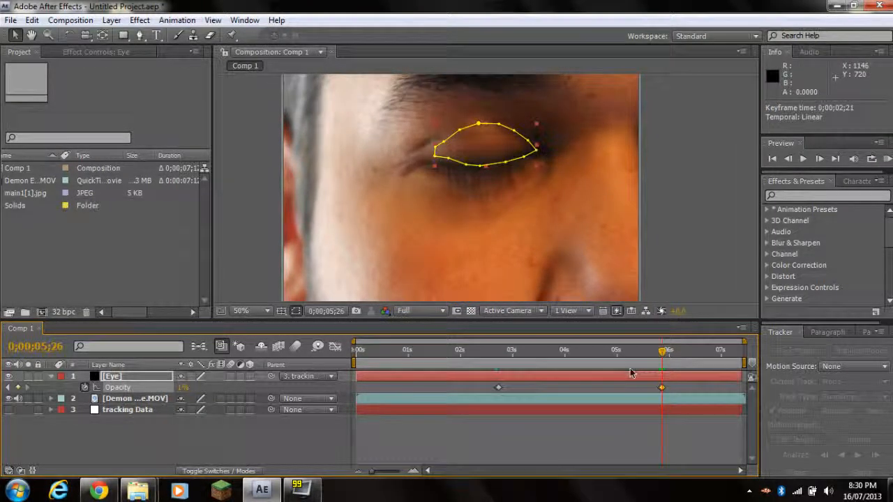
pyautogui.moveTo(662, 362); pyautogui.dragTo(395, 364)
pyautogui.click(118, 422)
# - Move the current time to 0;00;02;24 and collapse the Eye layer's properties
pyautogui.click(391, 352)
pyautogui.moveTo(392, 351); pyautogui.dragTo(501, 360)
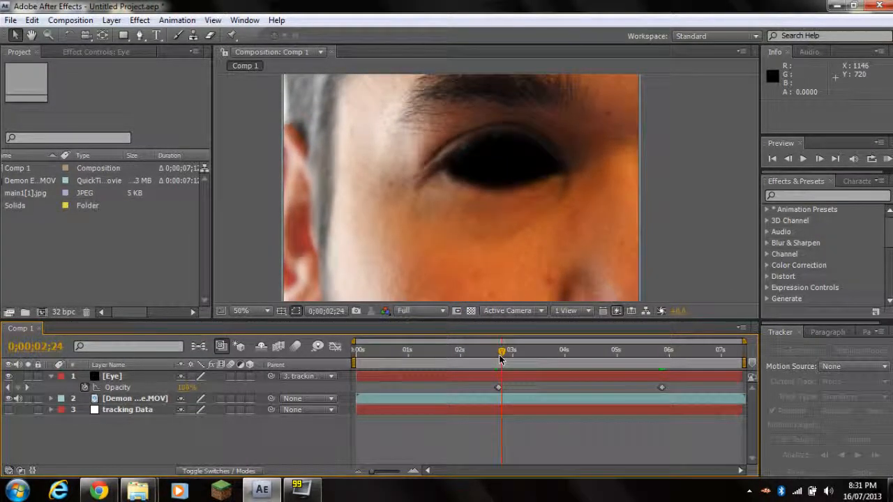
pyautogui.click(101, 388)
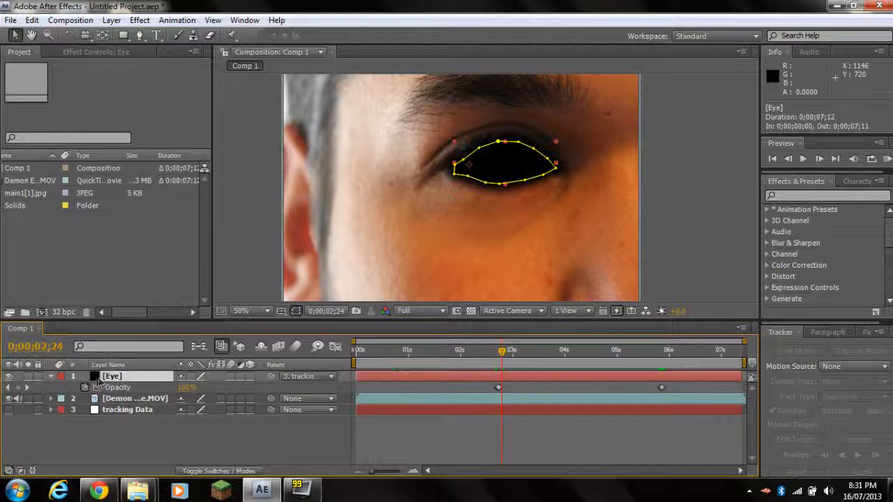
pyautogui.click(51, 376)
pyautogui.click(139, 436)
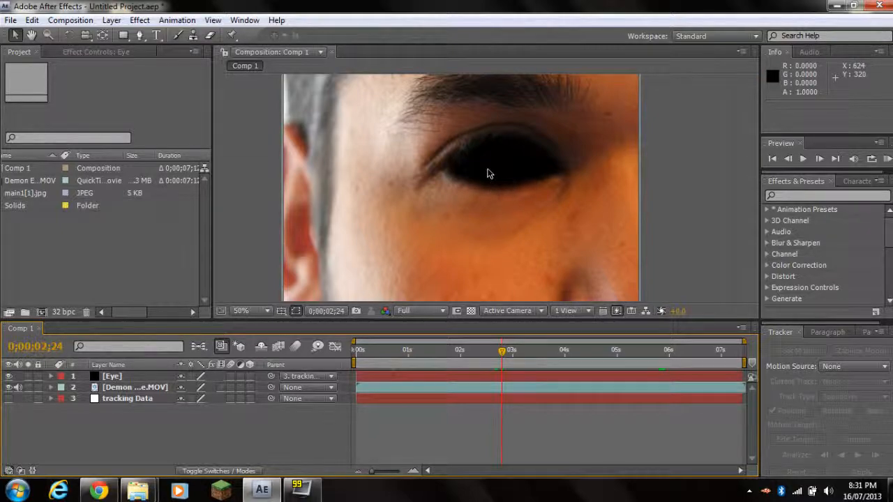
# - Switch to Chrome, look through the demon eyes image results for black eyes with a light reflection, and return to After Effects
pyautogui.click(99, 491)
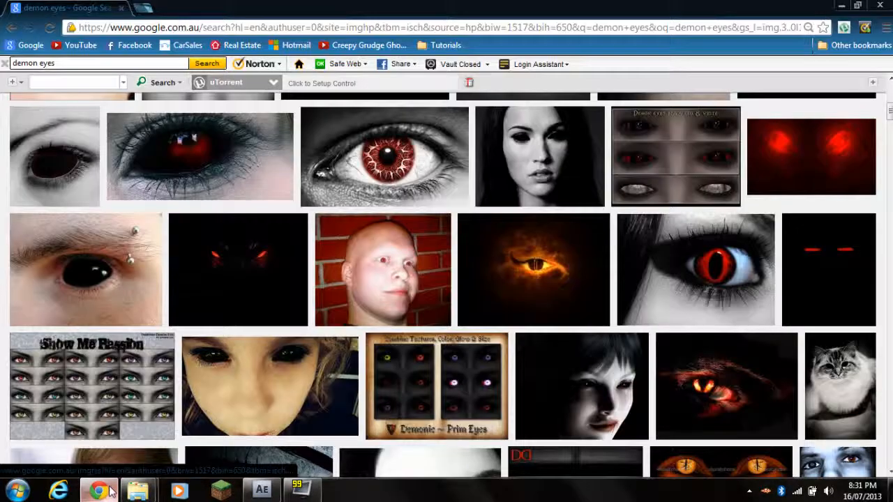
pyautogui.scroll(10, 133, 140)
pyautogui.click(135, 129)
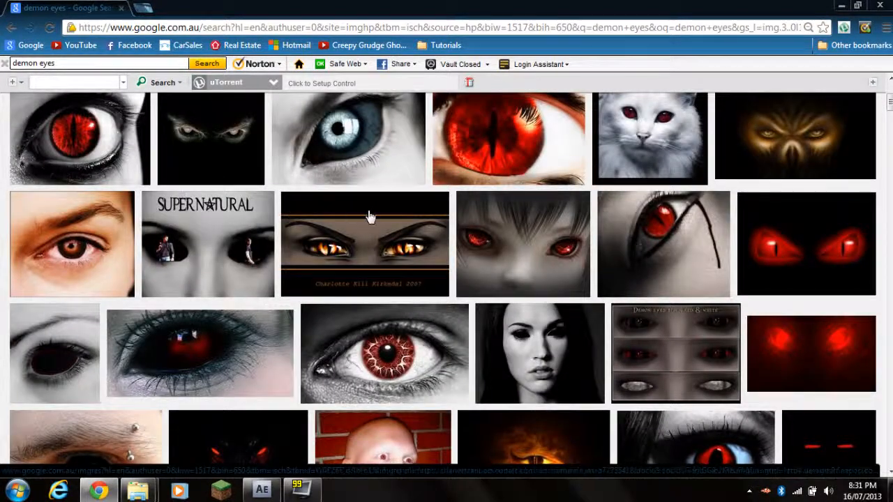
pyautogui.scroll(-4, 530, 238)
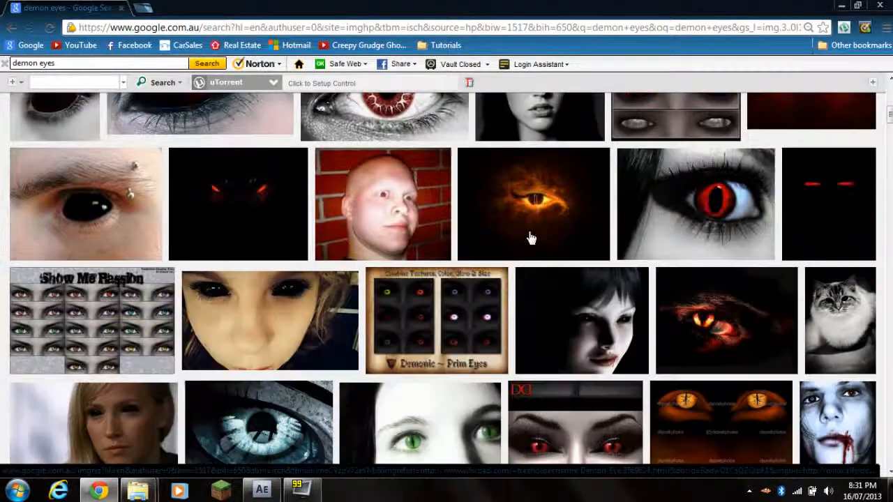
pyautogui.scroll(-1, 530, 239)
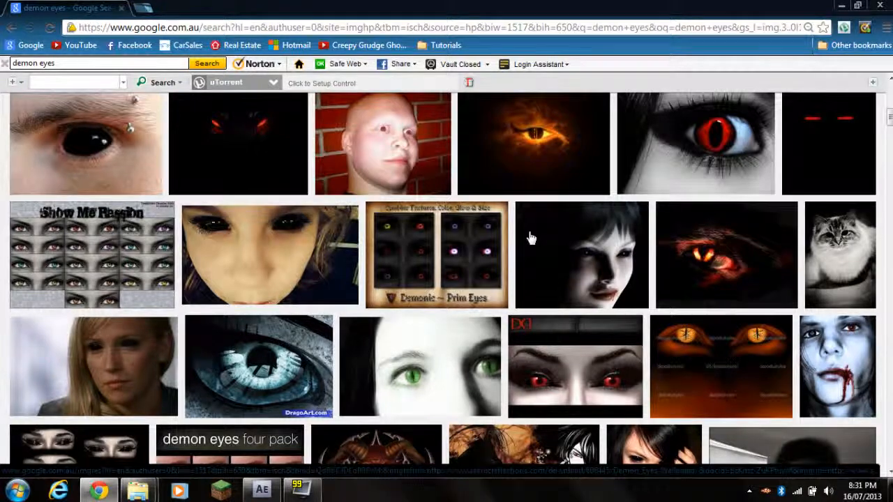
pyautogui.scroll(-2, 530, 239)
pyautogui.scroll(-2, 530, 238)
pyautogui.scroll(6, 530, 238)
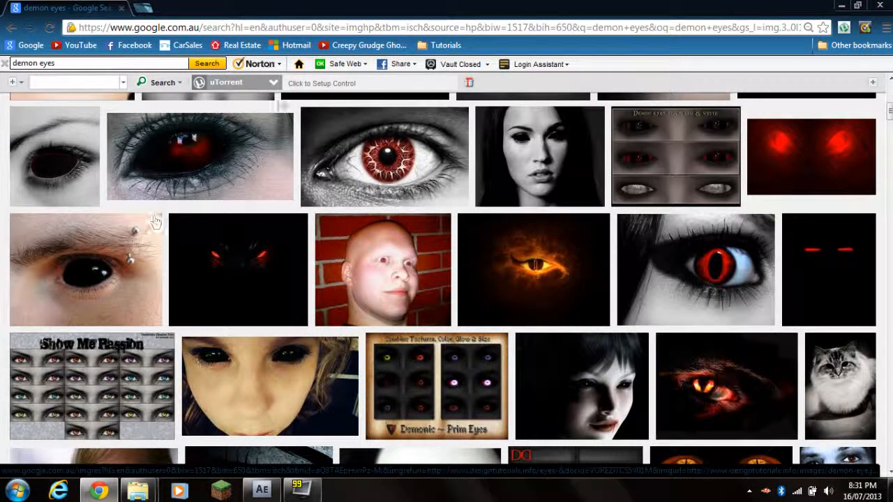
pyautogui.click(842, 7)
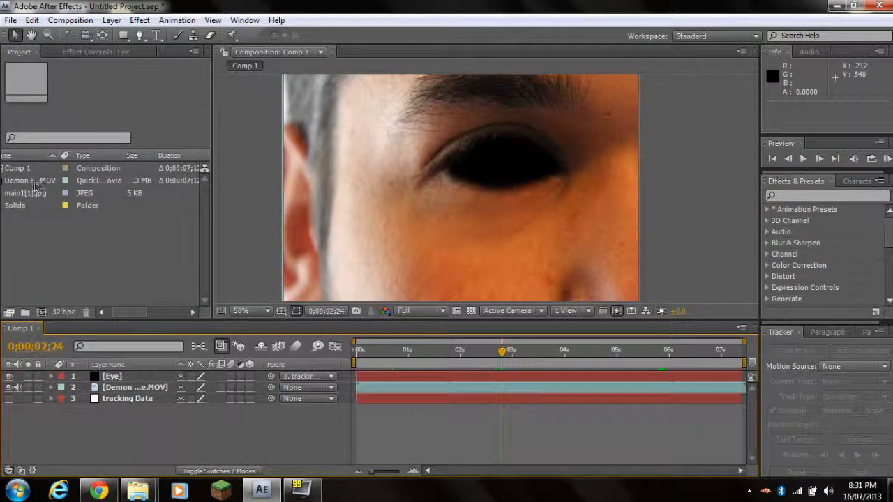
# - Import main1[1].jpg from the Demon Eye folder and add it to Comp 1 above the Eye layer
pyautogui.moveTo(137, 490)
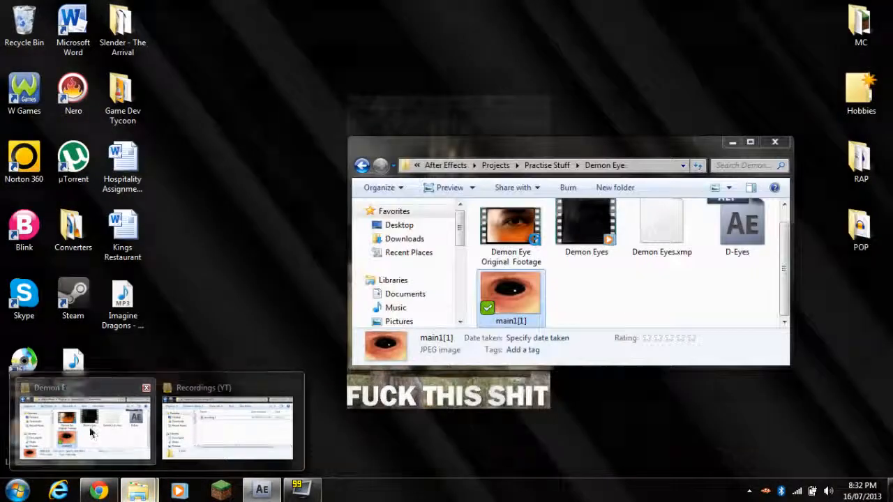
pyautogui.click(90, 432)
pyautogui.moveTo(511, 293); pyautogui.dragTo(89, 253)
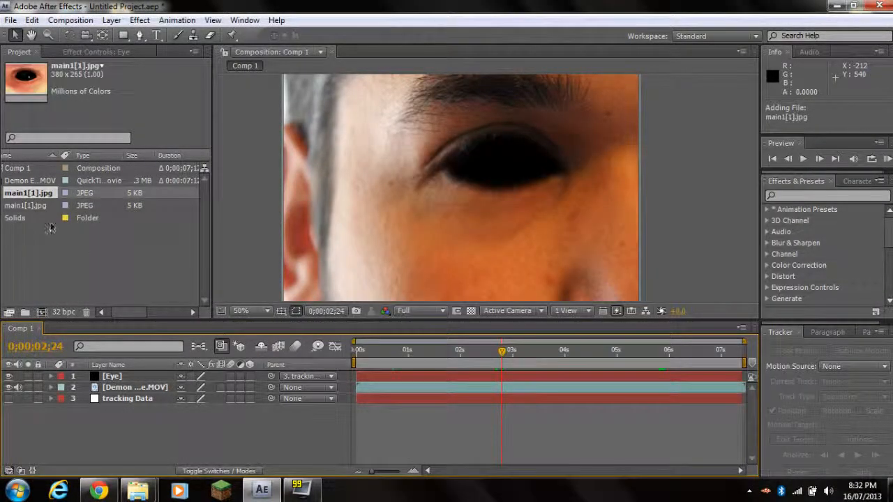
pyautogui.moveTo(45, 198); pyautogui.dragTo(105, 377)
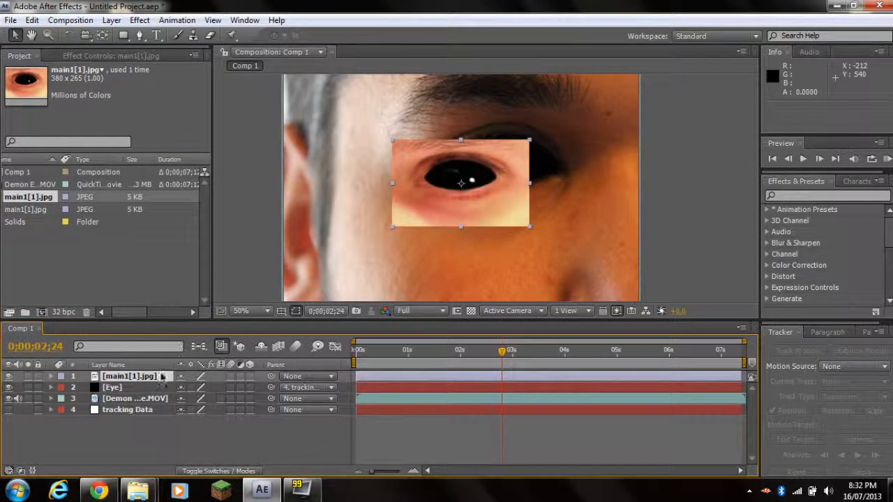
# - Enlarge the main1[1].jpg layer to about 220%, 216% and draw a seven-point Pen mask around its white eye highlight
pyautogui.moveTo(528, 225); pyautogui.dragTo(612, 282)
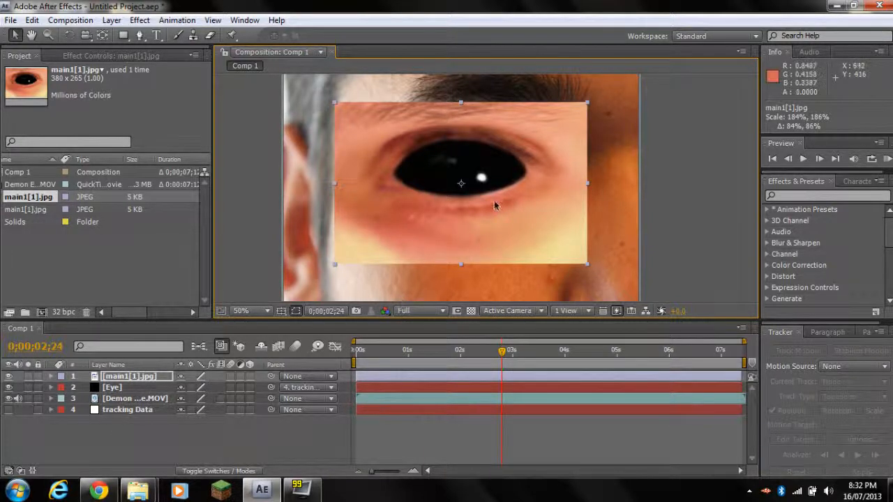
pyautogui.moveTo(587, 265); pyautogui.dragTo(612, 277)
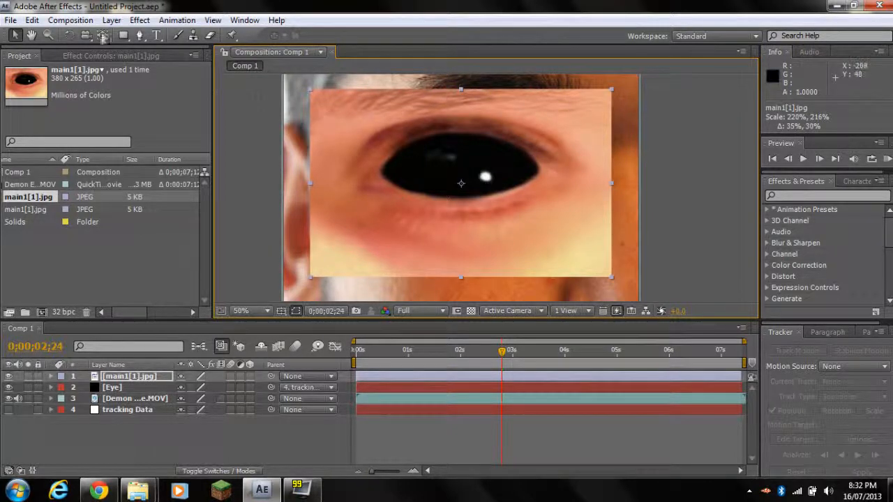
pyautogui.click(139, 36)
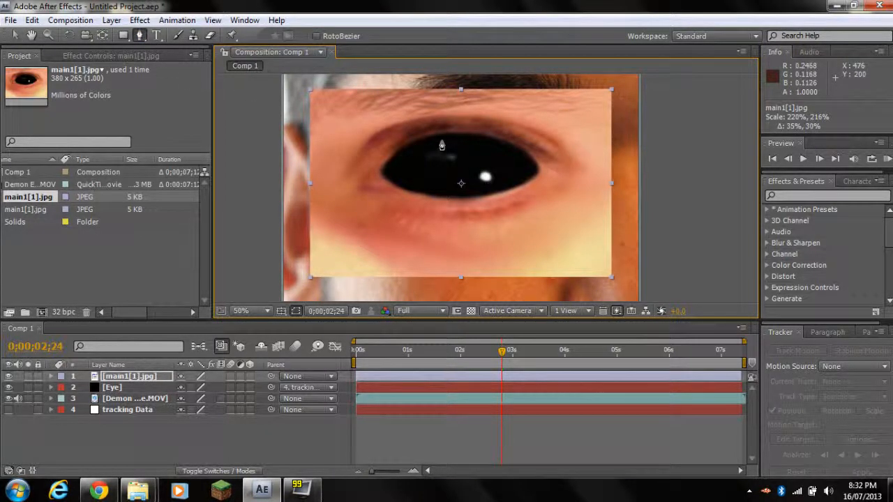
pyautogui.click(480, 159)
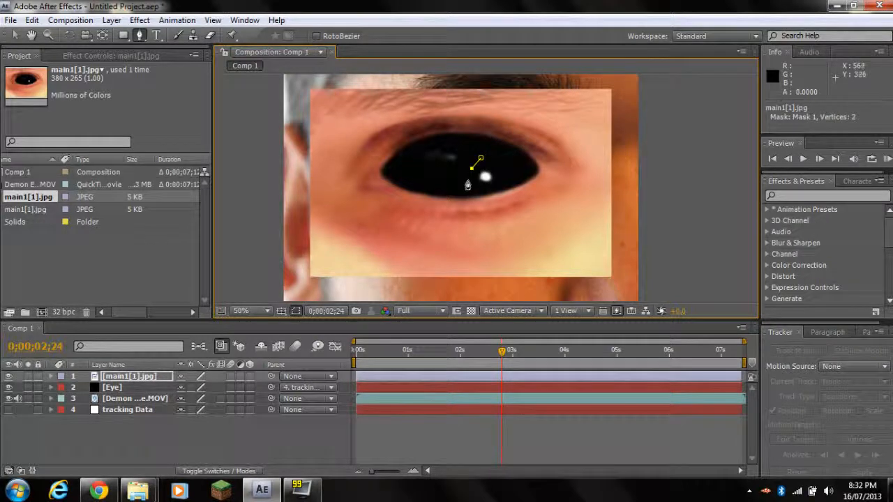
pyautogui.click(491, 185)
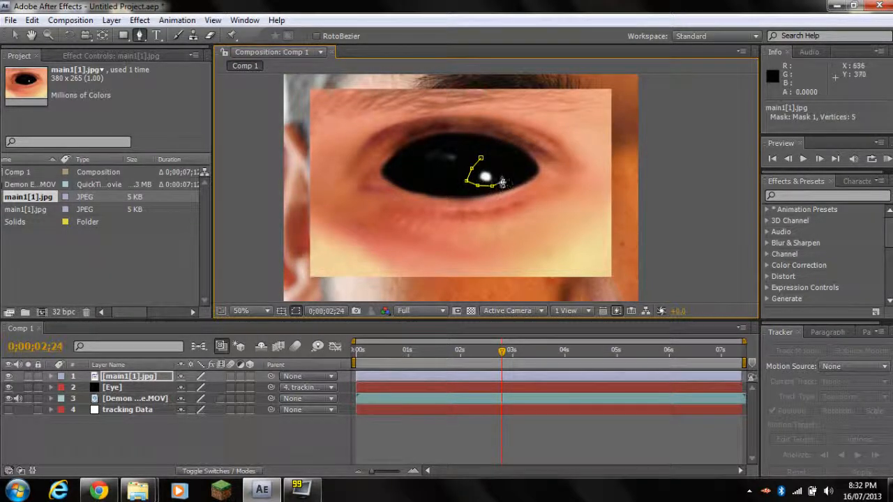
pyautogui.click(480, 160)
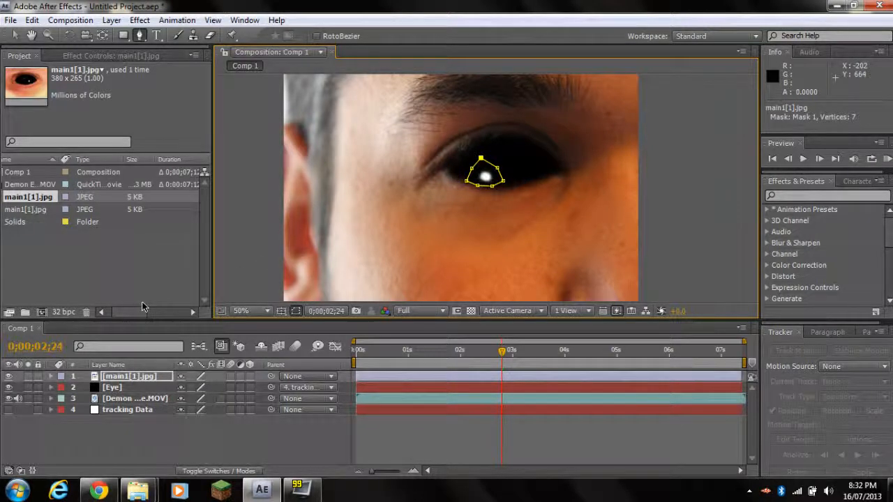
# - Shrink the masked highlight and place it on the inner half of the black eye, at about position 690, 304
pyautogui.press('v')
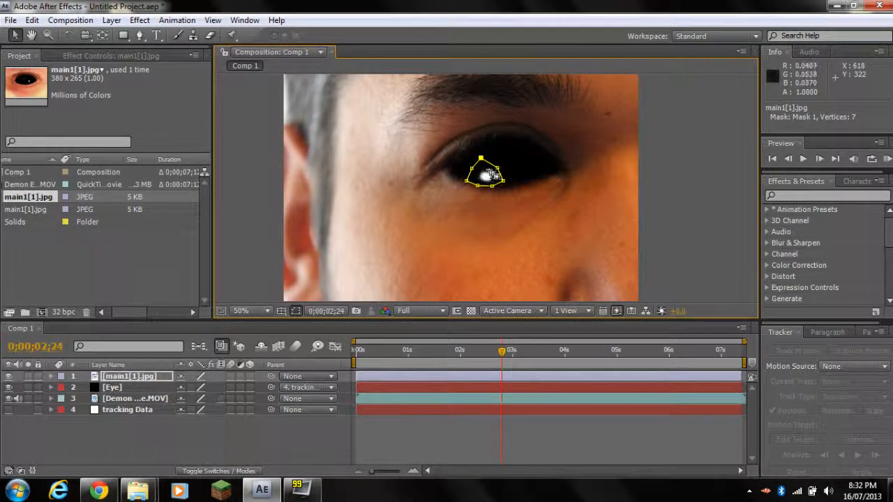
pyautogui.moveTo(490, 177); pyautogui.dragTo(524, 162)
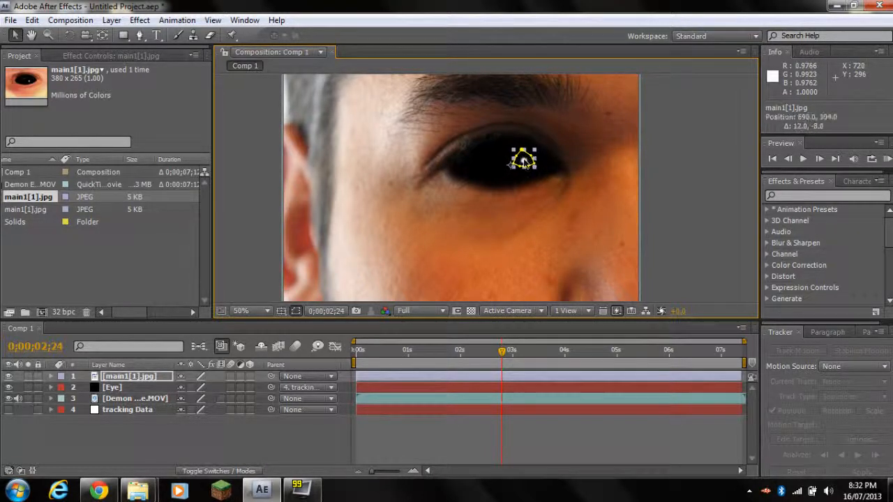
pyautogui.click(422, 186)
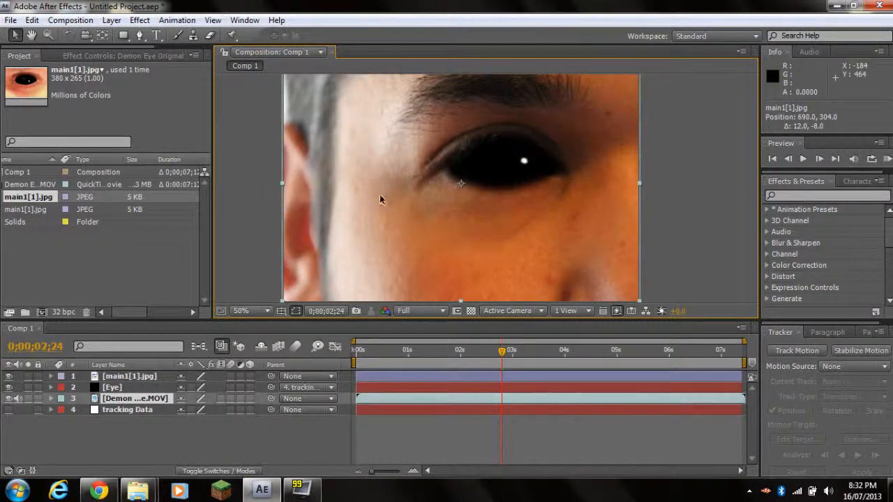
# - Set the feather of the highlight mask on the main1[1].jpg layer to 12 pixels
pyautogui.press('.')
pyautogui.press('.')
pyautogui.press('.')
pyautogui.moveTo(619, 133); pyautogui.dragTo(560, 221)
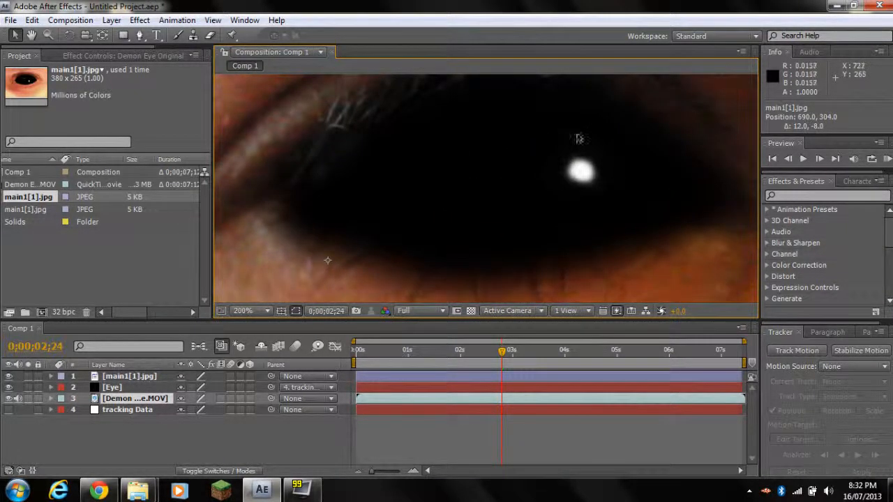
pyautogui.click(122, 377)
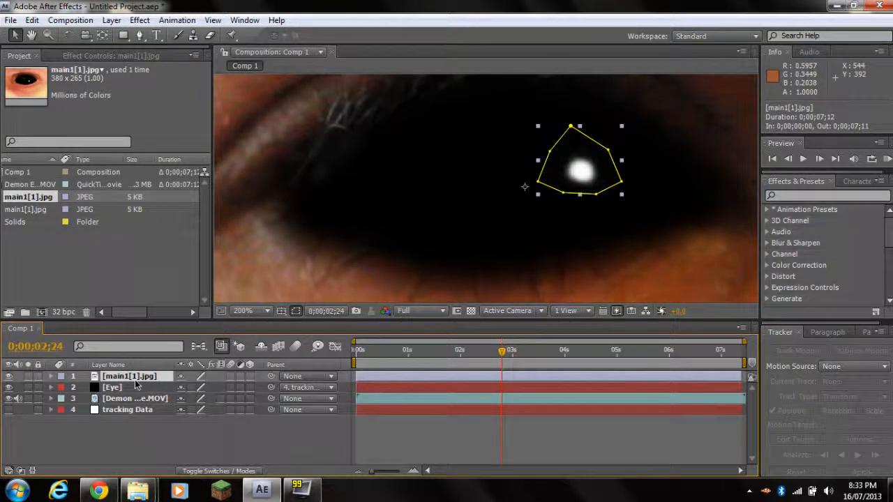
pyautogui.press('f')
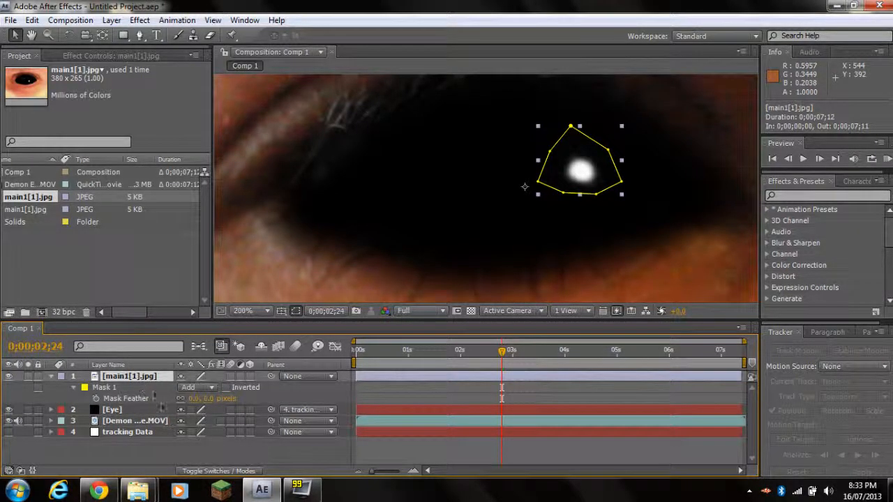
pyautogui.moveTo(193, 398)
pyautogui.mouseDown()
pyautogui.moveTo(216, 398)
pyautogui.moveTo(200, 398)
pyautogui.mouseUp()
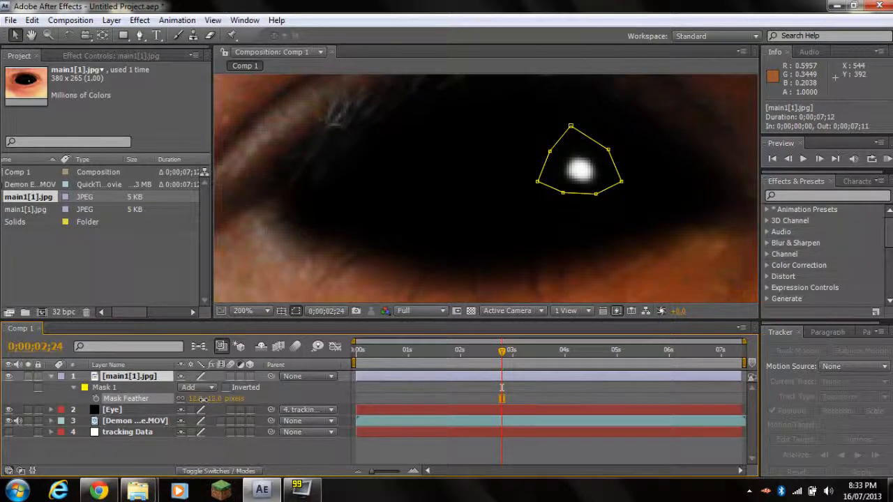
pyautogui.moveTo(202, 399); pyautogui.dragTo(325, 390)
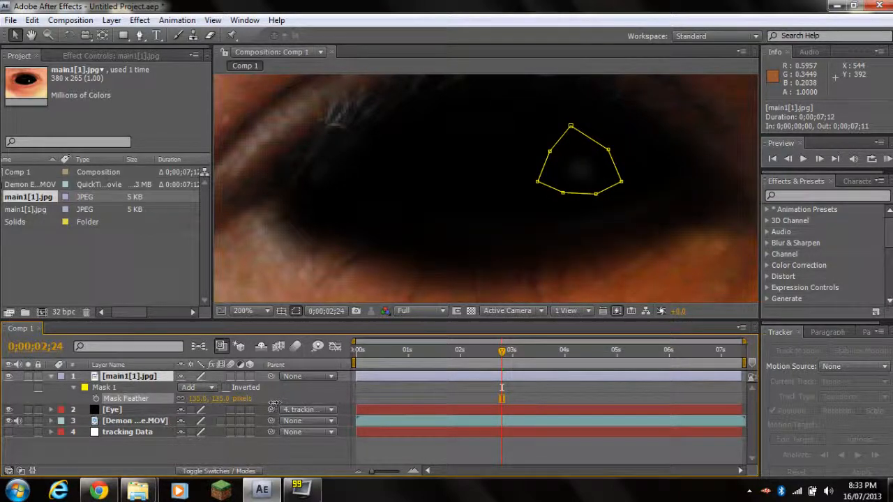
pyautogui.moveTo(212, 398); pyautogui.dragTo(124, 411)
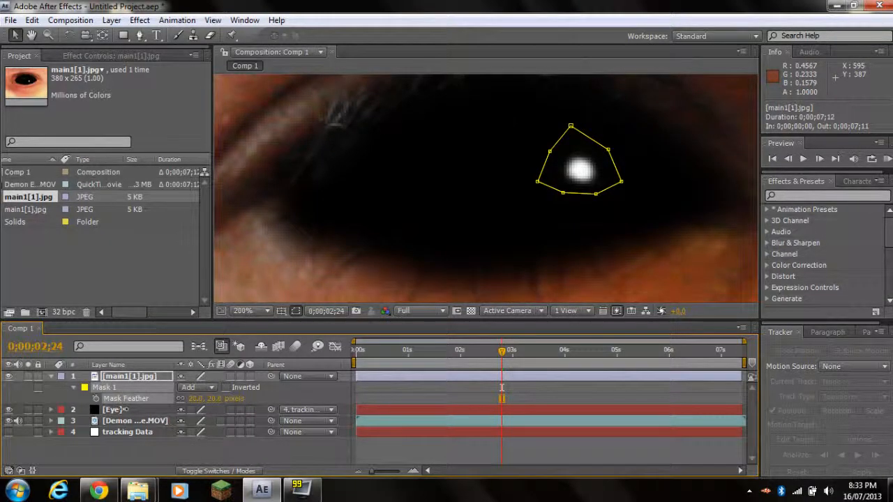
pyautogui.click(195, 399)
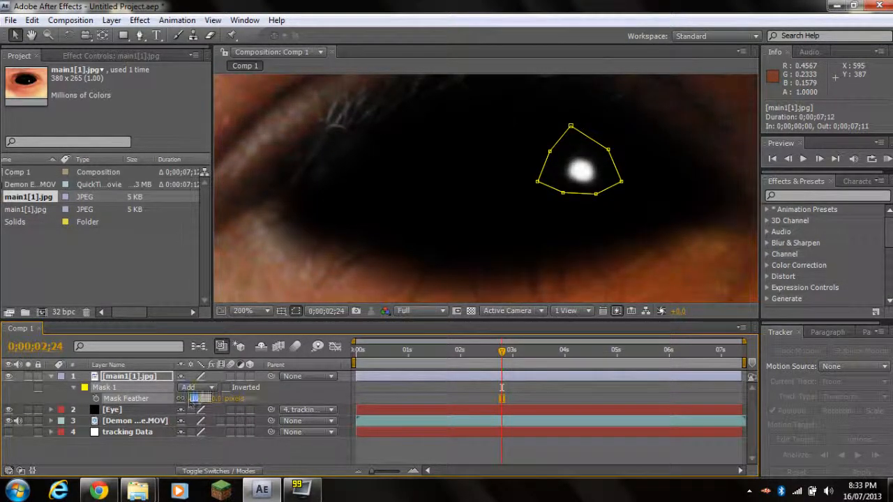
pyautogui.write('12')
pyautogui.press('Return')
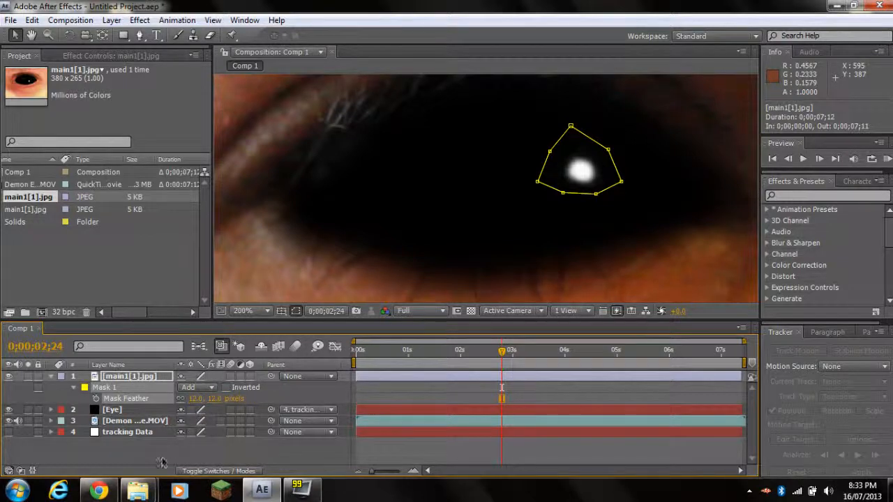
# - Parent the main1[1].jpg highlight layer to the tracking Data layer and check the reflection's movement around the blink
pyautogui.press(',')
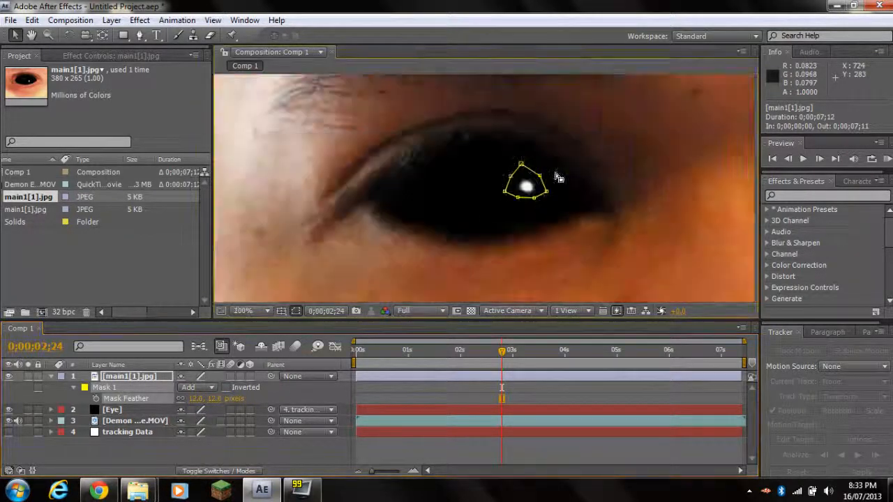
pyautogui.press(',')
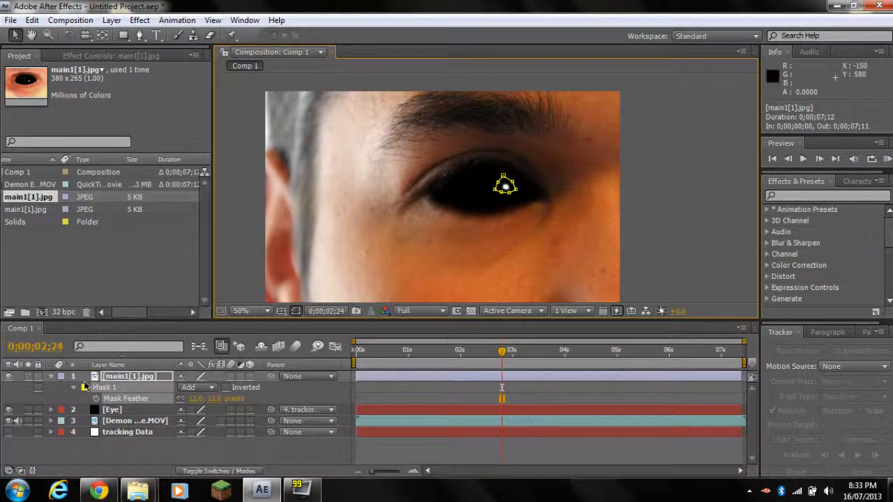
pyautogui.click(52, 376)
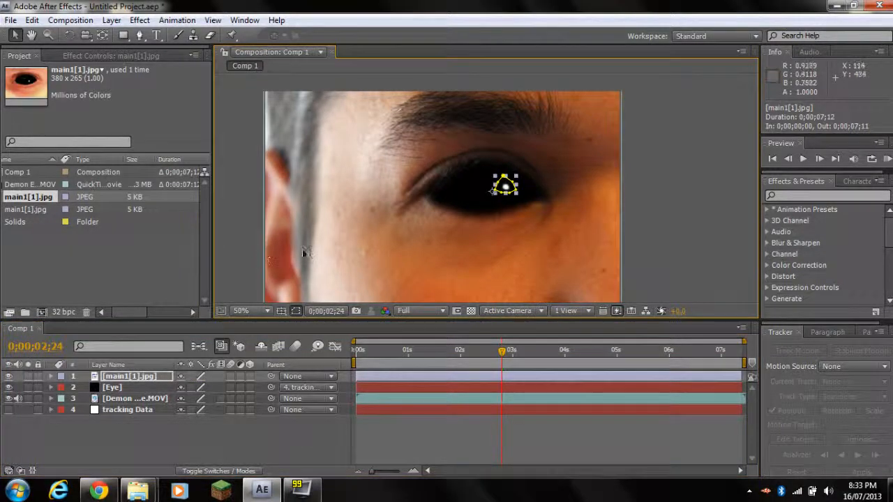
pyautogui.click(241, 257)
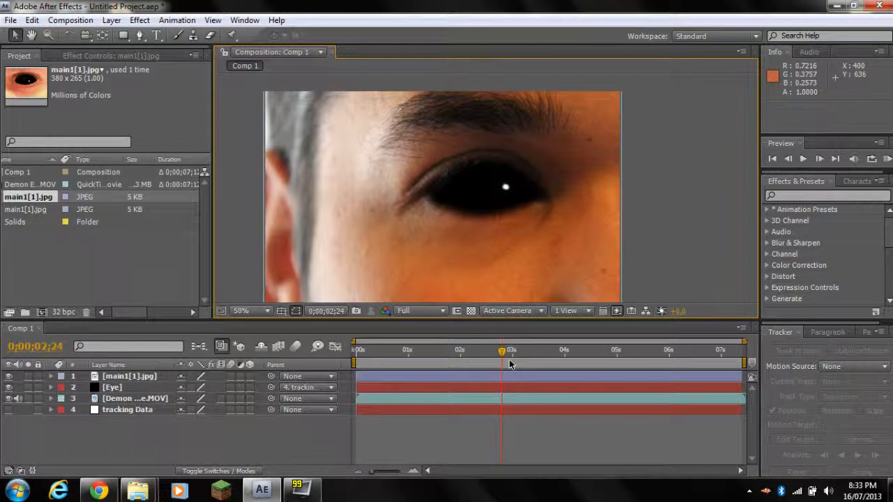
pyautogui.moveTo(504, 355)
pyautogui.mouseDown()
pyautogui.moveTo(485, 356)
pyautogui.moveTo(574, 363)
pyautogui.moveTo(484, 364)
pyautogui.moveTo(504, 364)
pyautogui.moveTo(495, 363)
pyautogui.mouseUp()
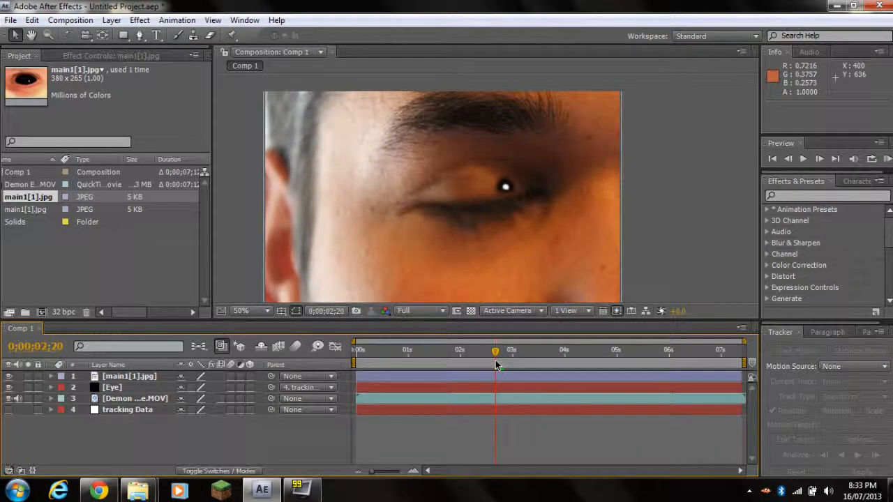
pyautogui.hotkey('ctrl', 'z')
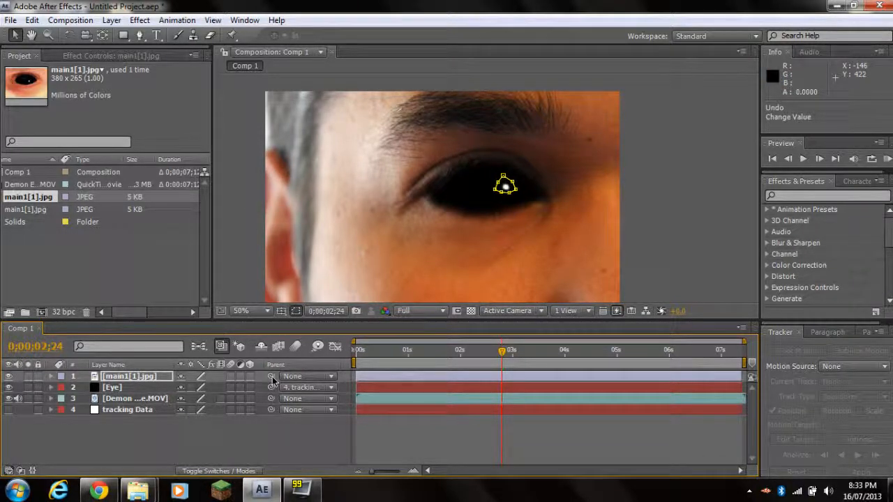
pyautogui.moveTo(271, 376); pyautogui.dragTo(130, 412)
pyautogui.click(130, 417)
pyautogui.click(517, 351)
pyautogui.moveTo(506, 357)
pyautogui.mouseDown()
pyautogui.moveTo(499, 354)
pyautogui.moveTo(506, 358)
pyautogui.mouseUp()
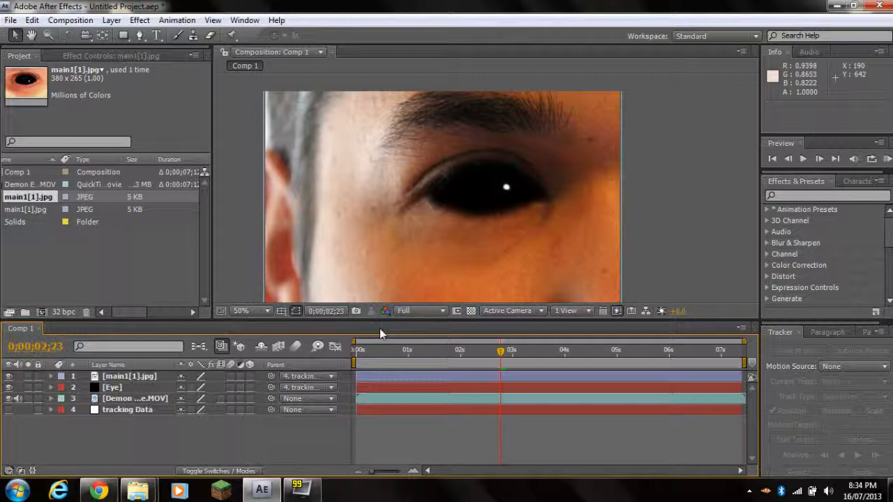
pyautogui.scroll(-1, 575, 229)
pyautogui.scroll(1, 571, 228)
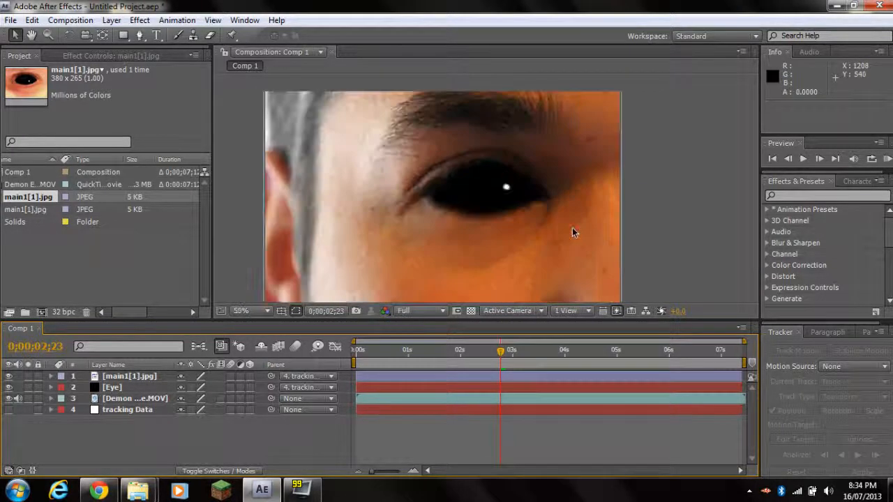
pyautogui.scroll(-1, 572, 228)
pyautogui.scroll(1, 571, 228)
pyautogui.scroll(-2, 572, 228)
pyautogui.scroll(3, 571, 227)
pyautogui.scroll(-1, 569, 227)
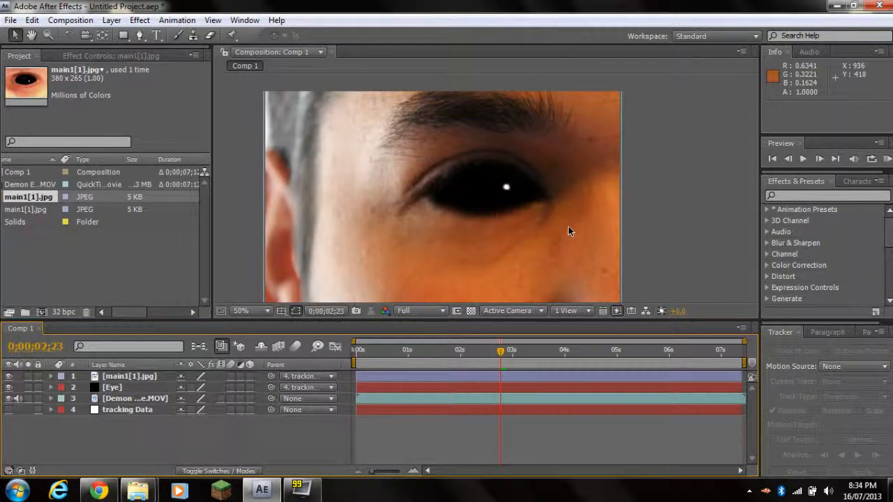
pyautogui.scroll(-1, 567, 230)
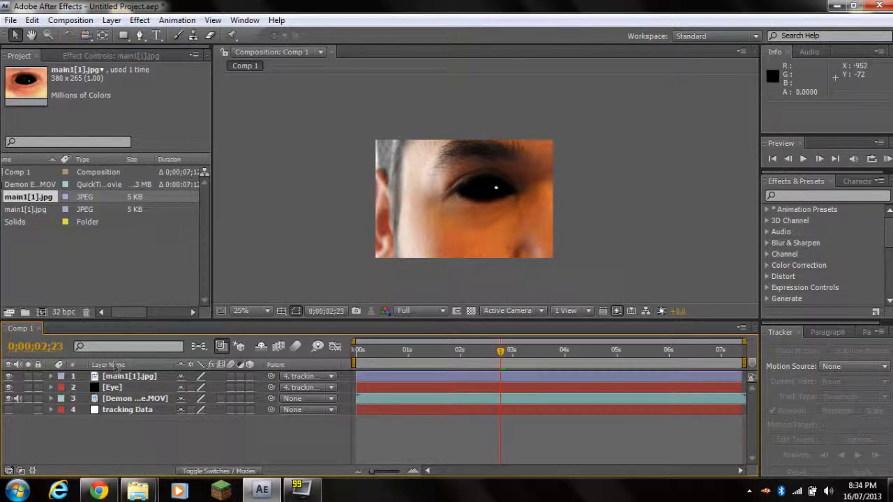
# - Create a new adjustment layer above the main1[1].jpg layer and rename it B/W BG
pyautogui.click(112, 20)
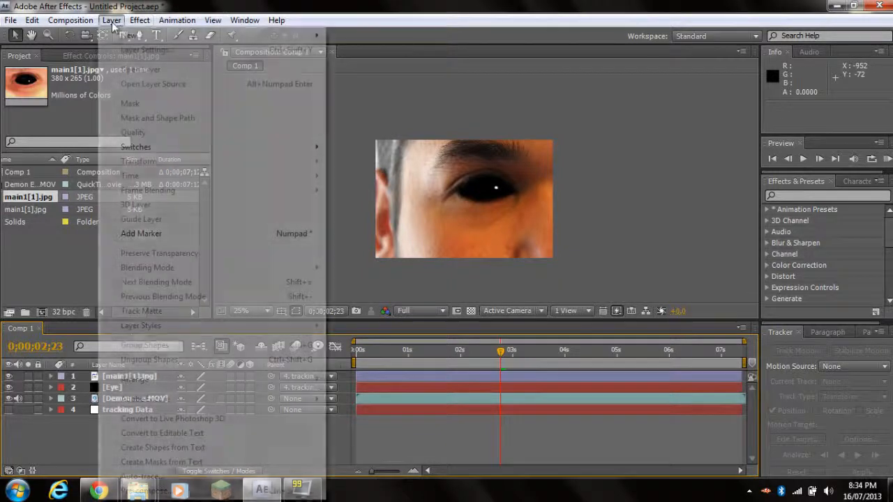
pyautogui.moveTo(133, 39)
pyautogui.click(380, 121)
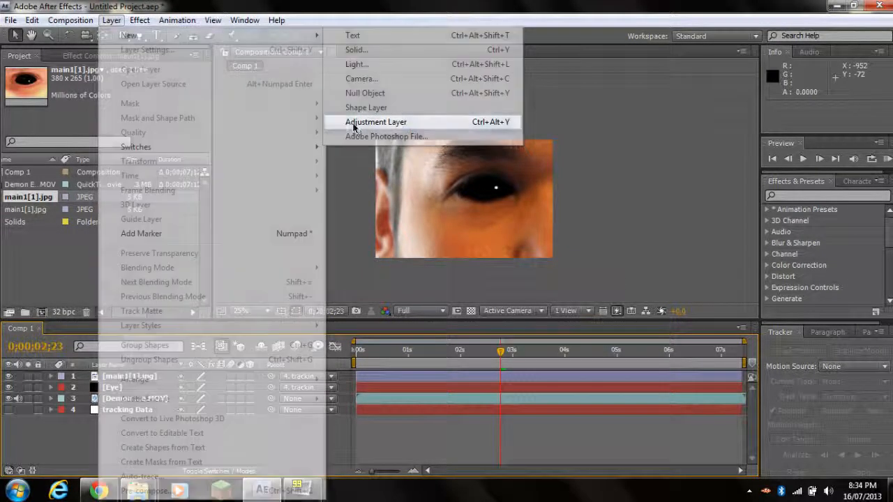
pyautogui.press('Return')
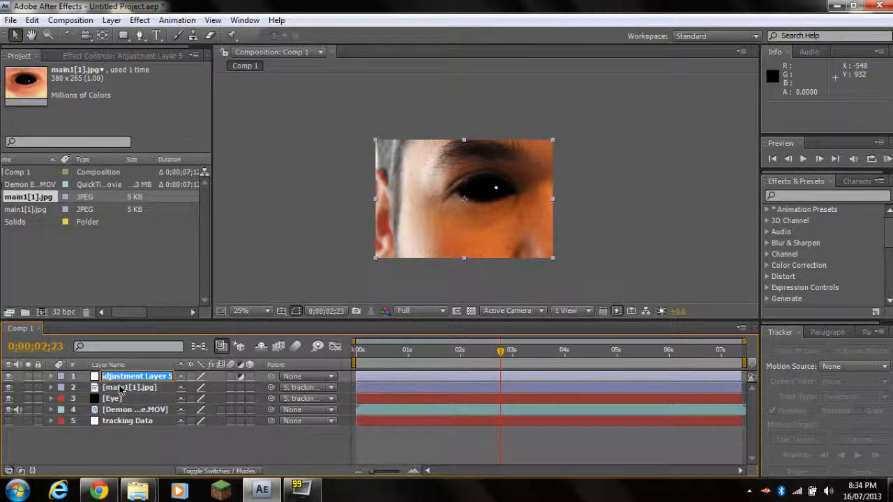
pyautogui.click(95, 441)
pyautogui.click(134, 379)
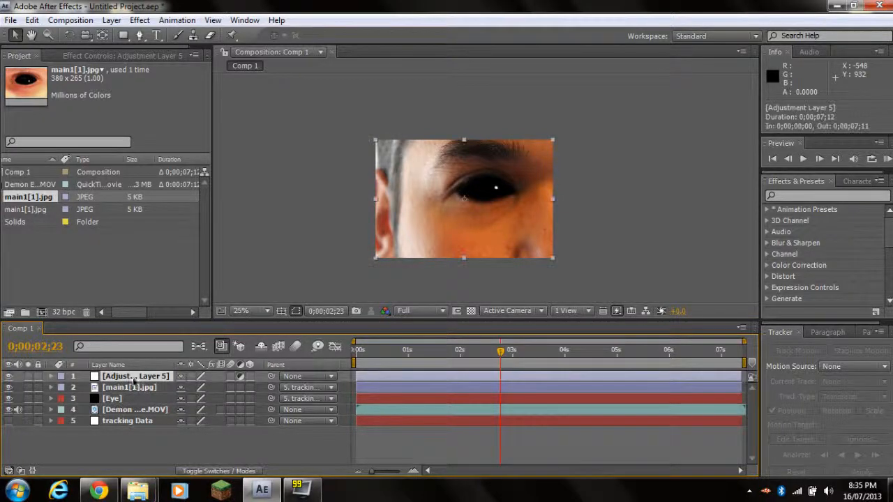
pyautogui.press('Return')
pyautogui.write('B')
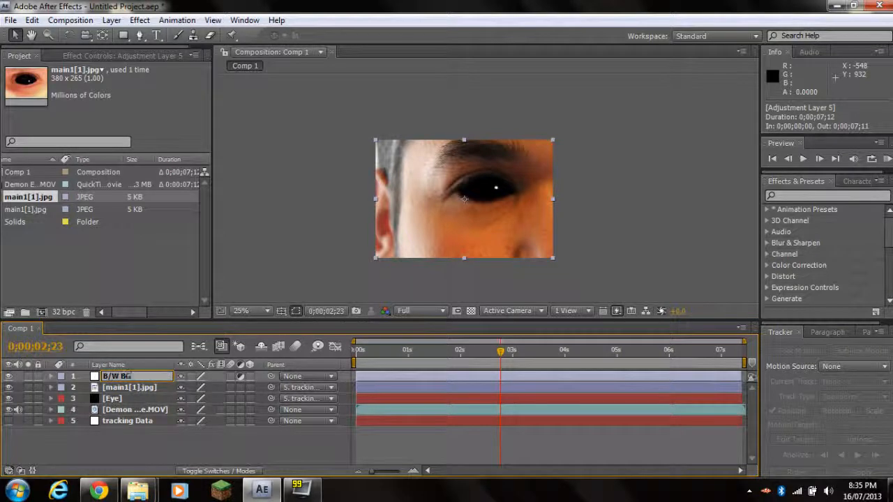
pyautogui.write('/W BG')
pyautogui.click(72, 462)
# - Apply the Hue/Saturation color correction effect to the B/W BG adjustment layer
pyautogui.click(133, 376)
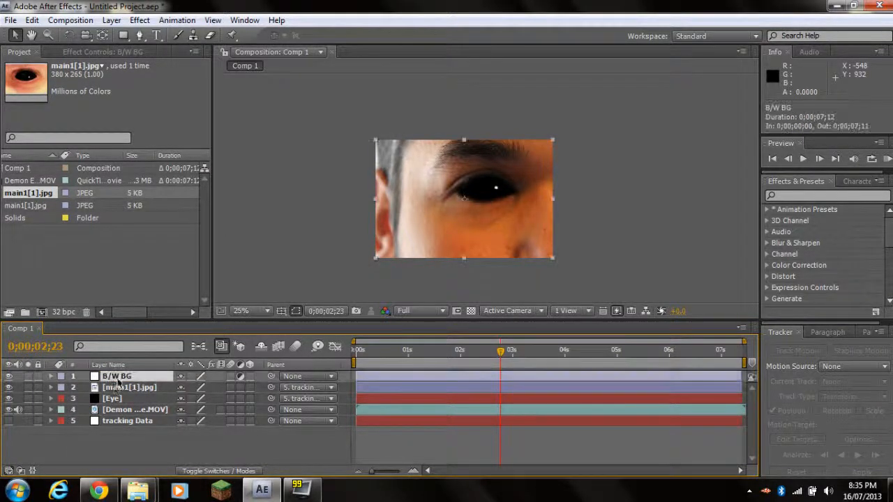
pyautogui.click(110, 20)
pyautogui.moveTo(133, 25)
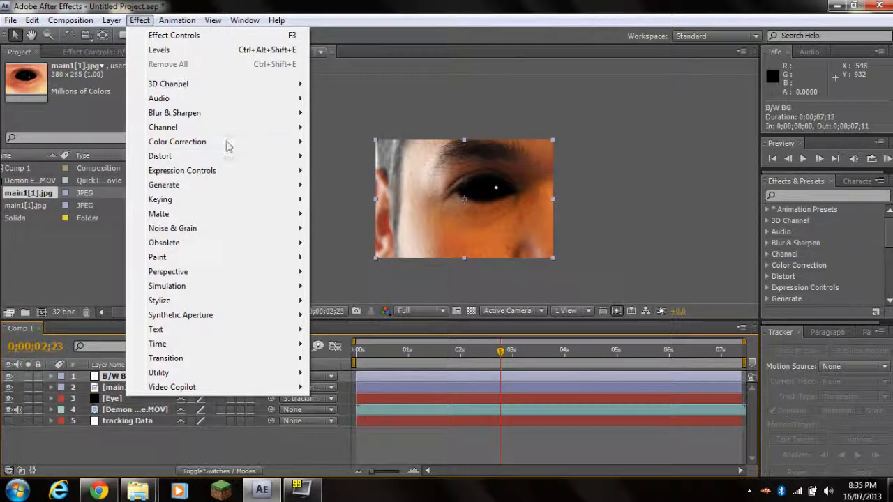
pyautogui.moveTo(285, 144)
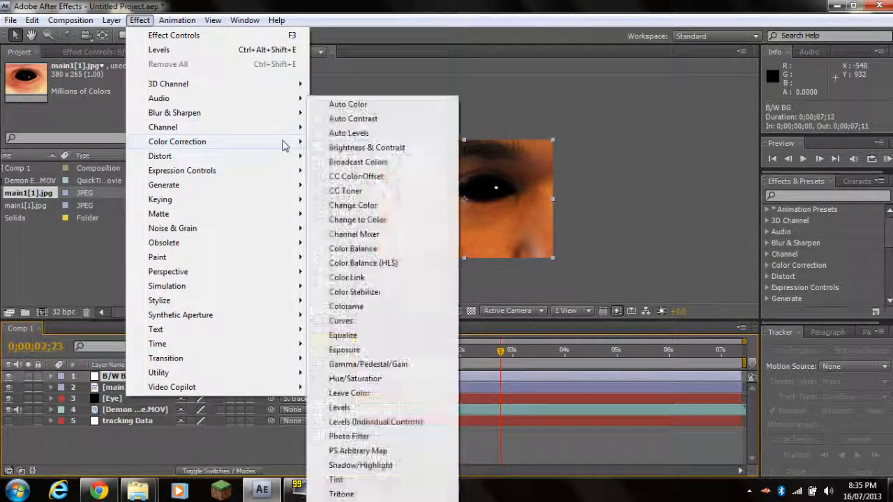
pyautogui.click(347, 380)
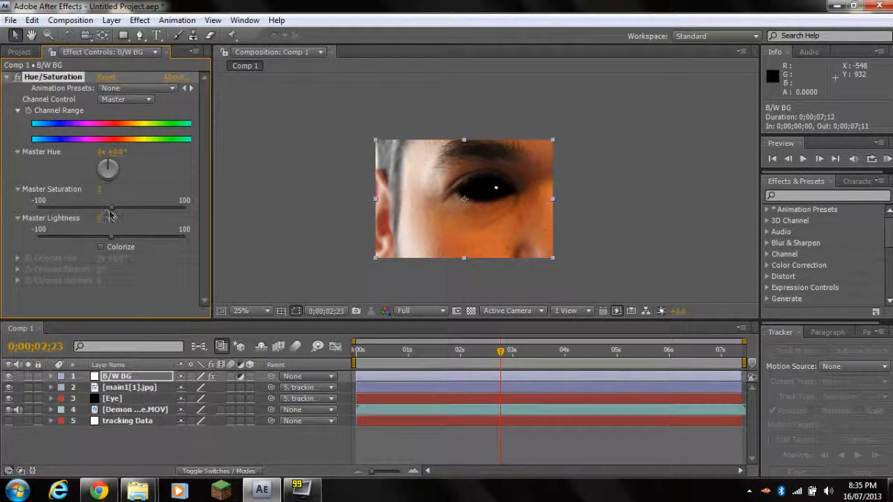
# - Set the B/W BG layer's Master Saturation to -65 and Master Lightness to -56
pyautogui.moveTo(110, 212); pyautogui.dragTo(63, 216)
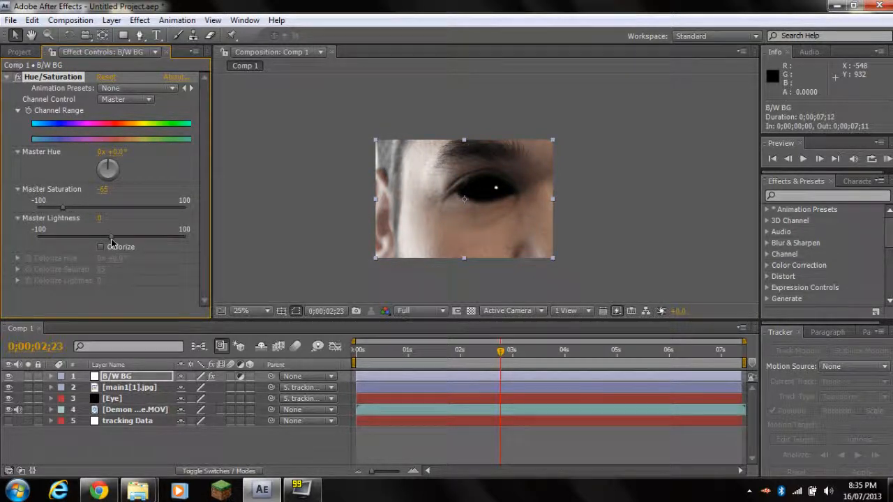
pyautogui.moveTo(102, 242); pyautogui.dragTo(77, 245)
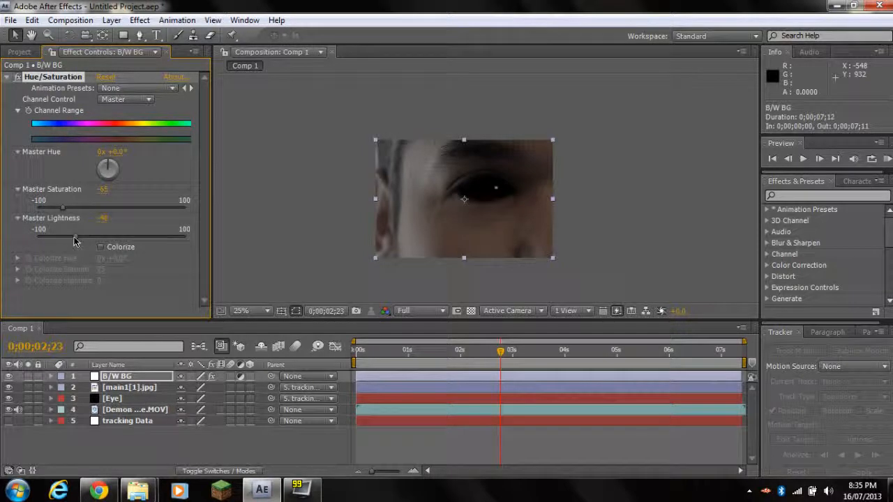
pyautogui.moveTo(74, 240); pyautogui.dragTo(69, 240)
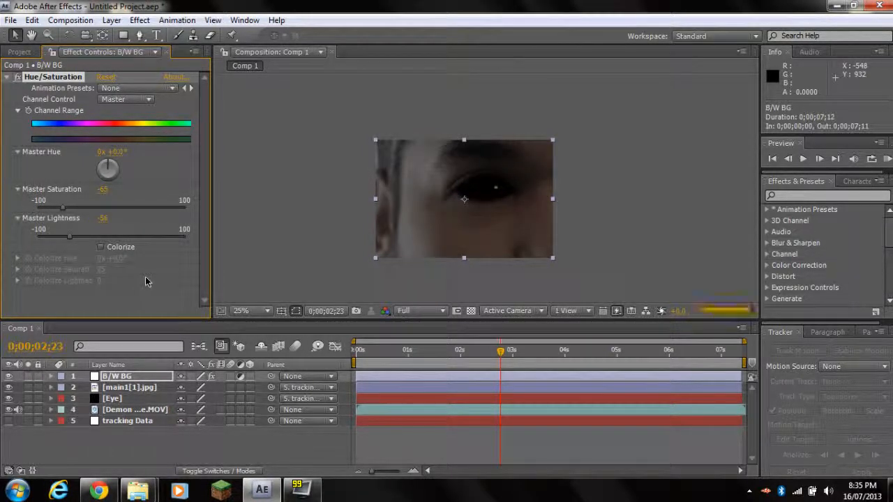
pyautogui.click(284, 214)
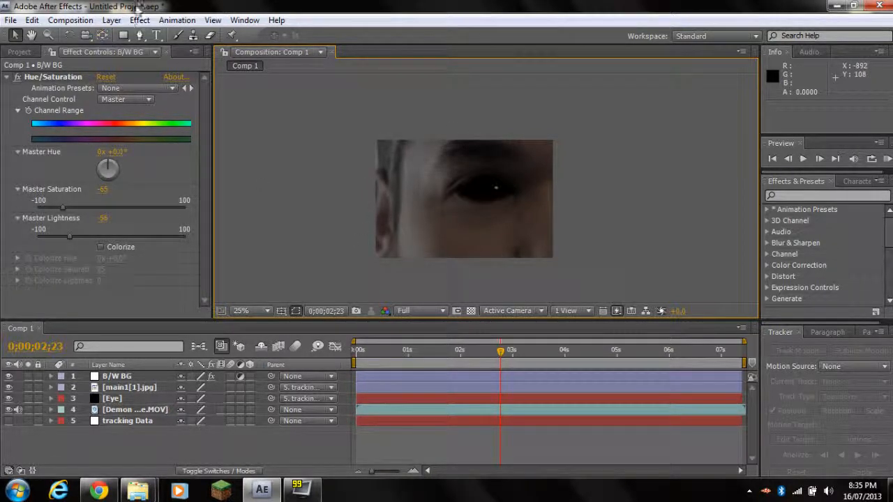
# - Create a second adjustment layer above B/W BG and rename it Light
pyautogui.click(111, 21)
pyautogui.moveTo(224, 35)
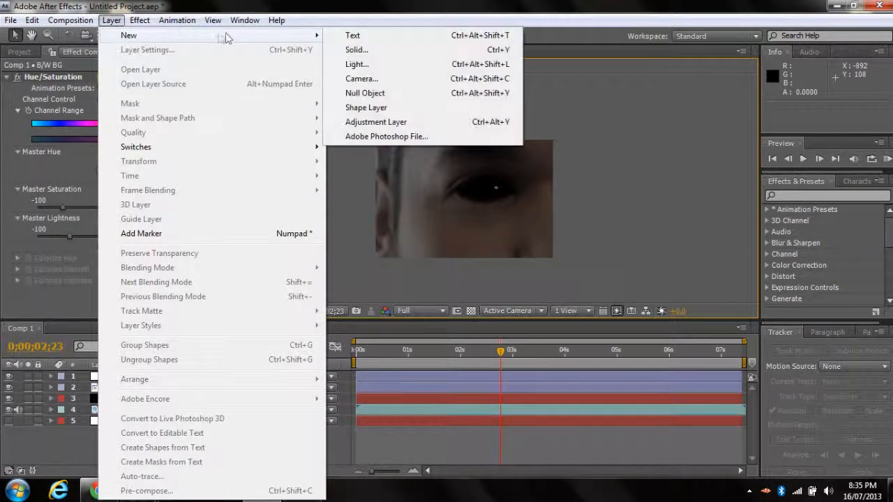
pyautogui.click(350, 125)
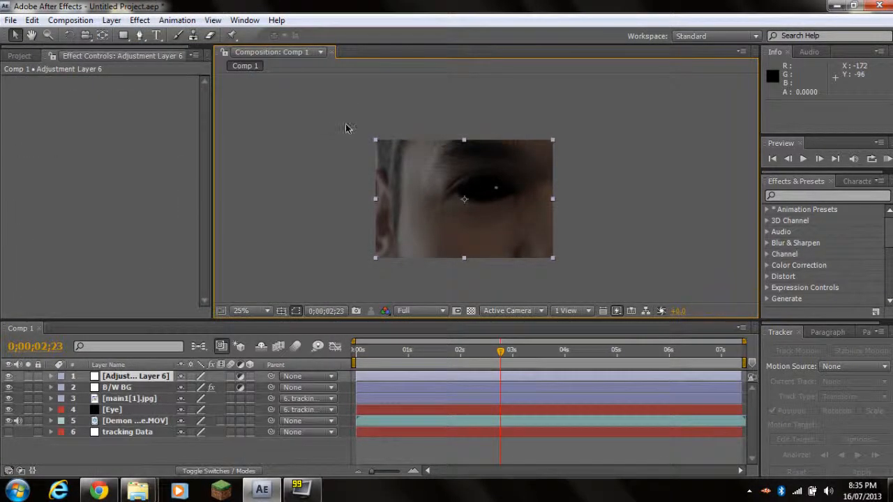
pyautogui.doubleClick(136, 376)
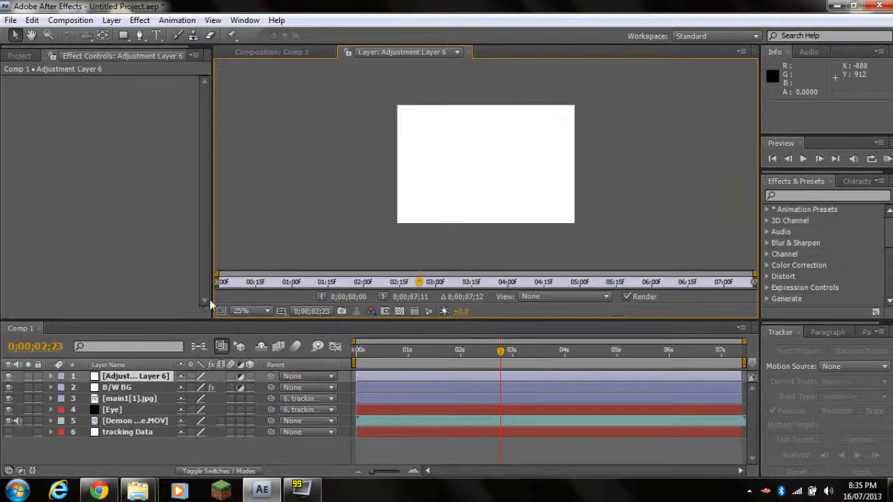
pyautogui.click(468, 53)
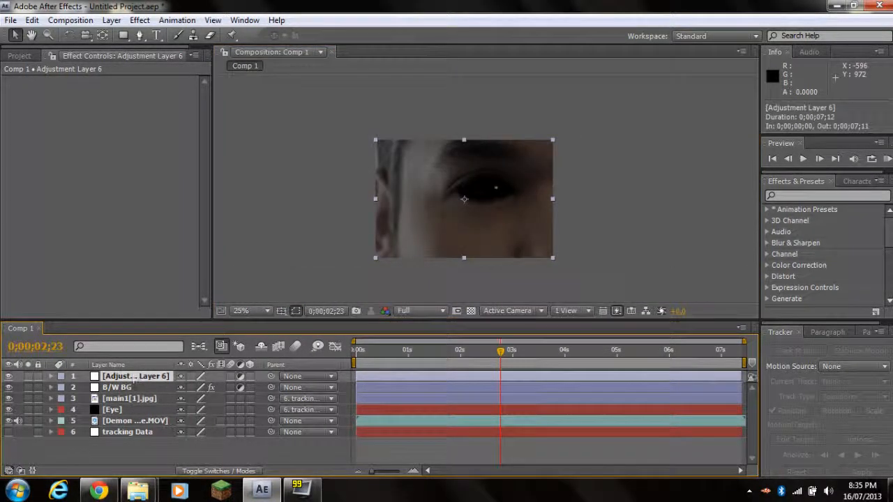
pyautogui.press('Return')
pyautogui.write('Li')
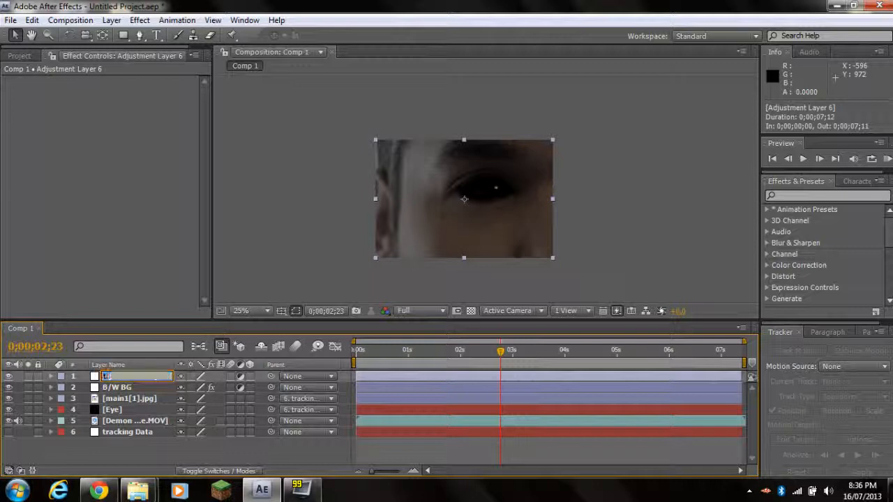
pyautogui.write('ght Sourc')
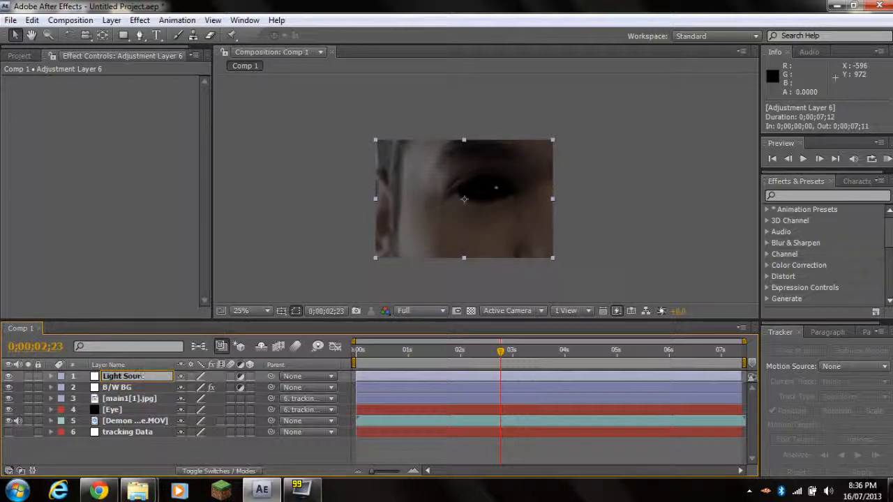
pyautogui.click(120, 462)
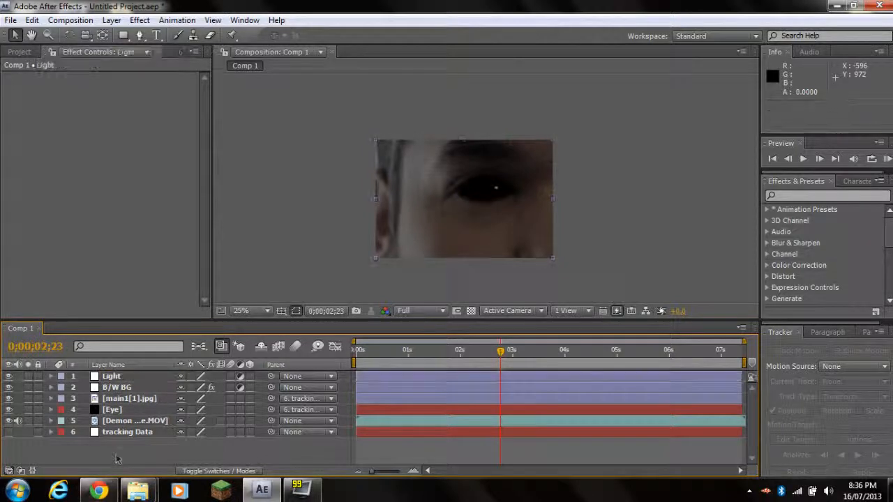
# - Apply the Levels color correction effect to the Light adjustment layer
pyautogui.click(116, 377)
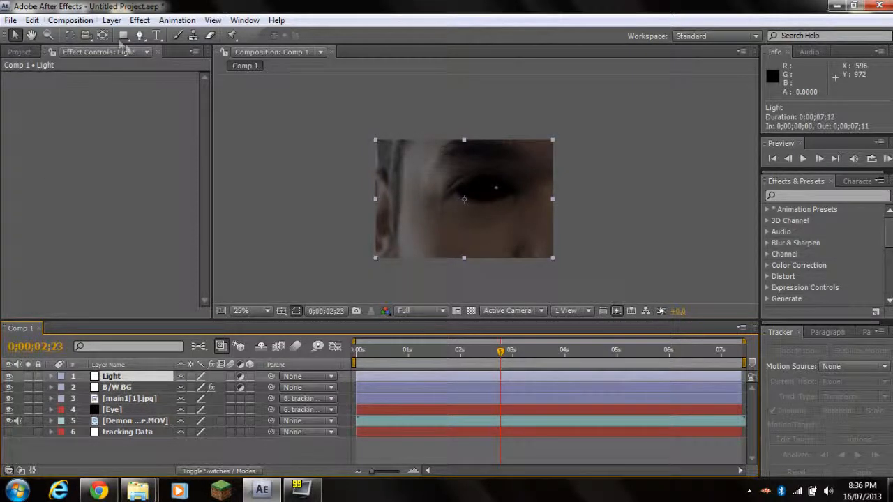
pyautogui.click(139, 20)
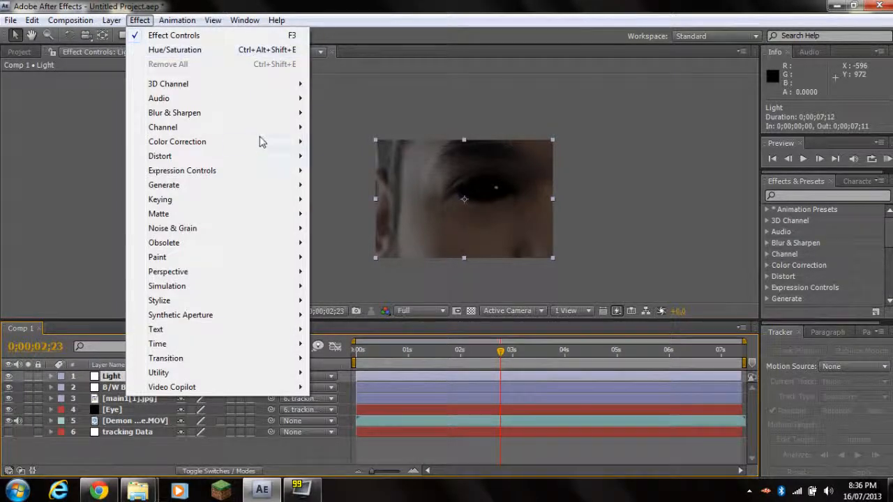
pyautogui.moveTo(279, 171)
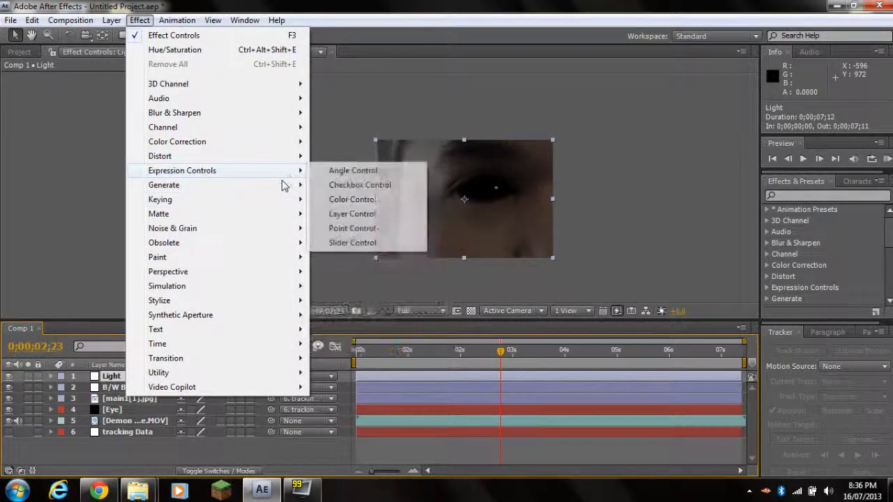
pyautogui.moveTo(283, 142)
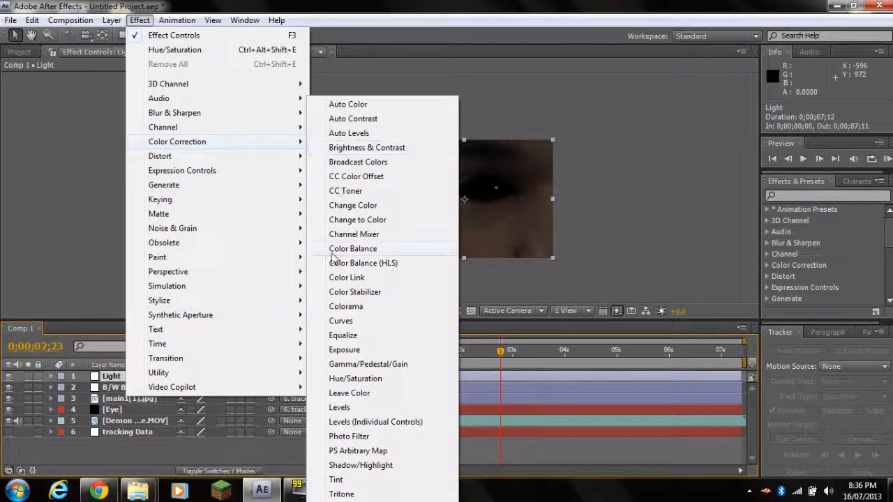
pyautogui.click(341, 409)
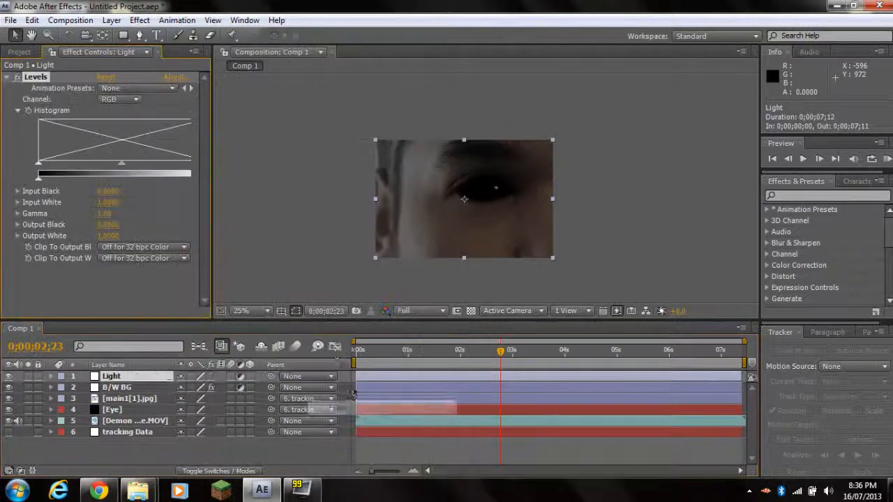
# - Draw a closed 12-vertex Pen mask on the Light layer around the ear side of the face, stopping short of the eye
pyautogui.click(139, 36)
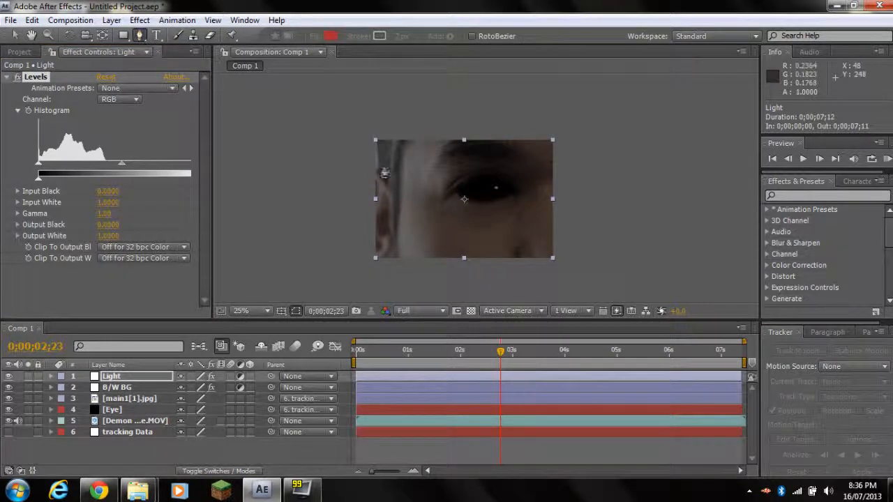
pyautogui.click(490, 122)
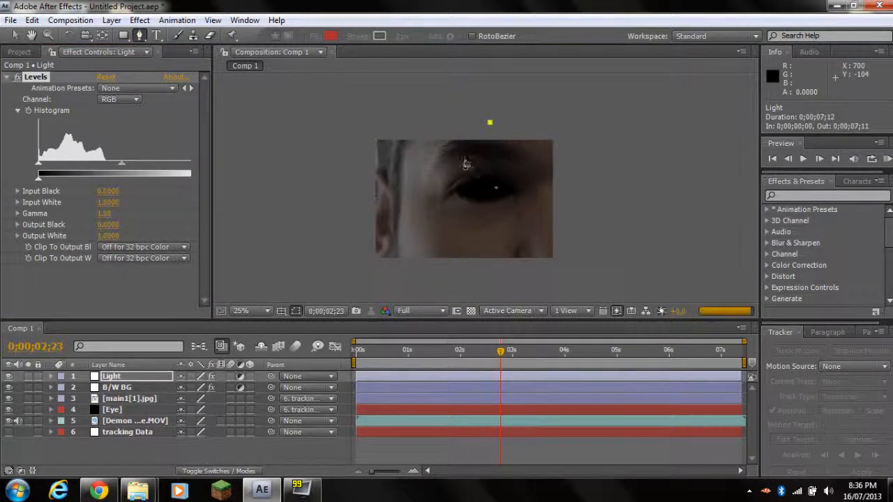
pyautogui.click(464, 159)
pyautogui.click(444, 174)
pyautogui.click(398, 230)
pyautogui.click(387, 260)
pyautogui.click(363, 265)
pyautogui.click(356, 152)
pyautogui.click(374, 129)
pyautogui.click(417, 121)
pyautogui.click(456, 116)
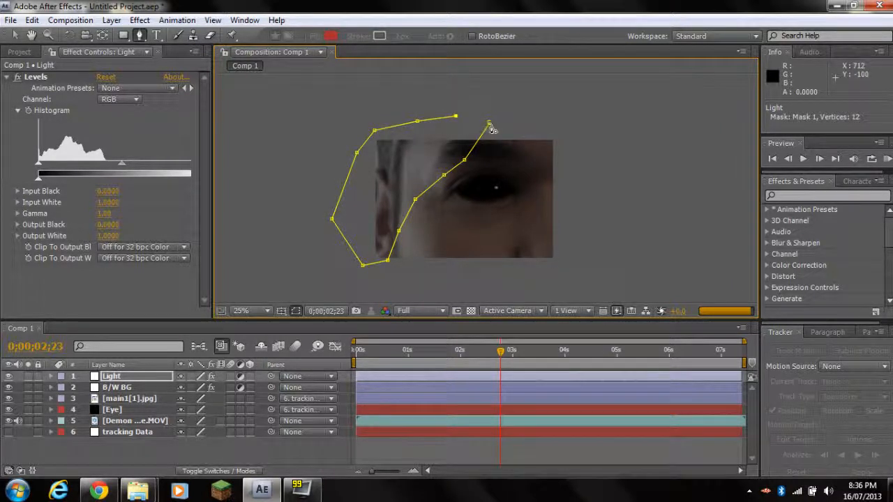
pyautogui.click(489, 123)
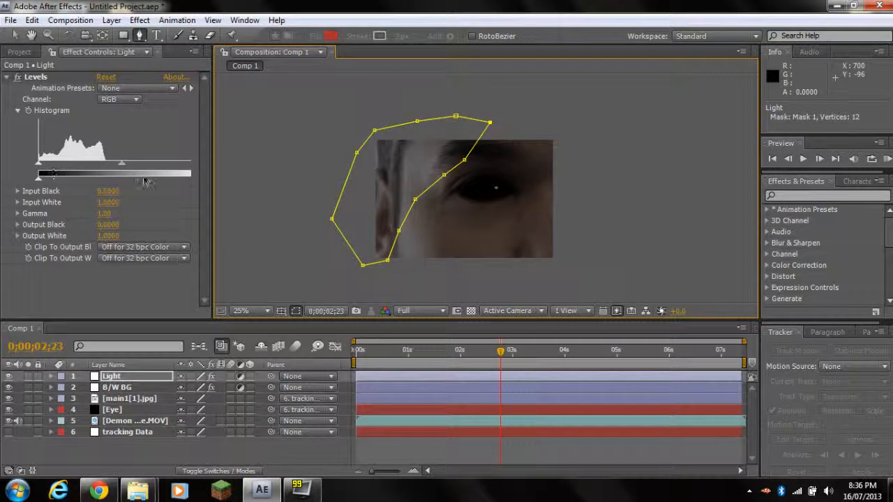
# - Raise the Light layer's Levels Gamma to 1.71 and deselect the layer
pyautogui.moveTo(126, 169); pyautogui.dragTo(85, 166)
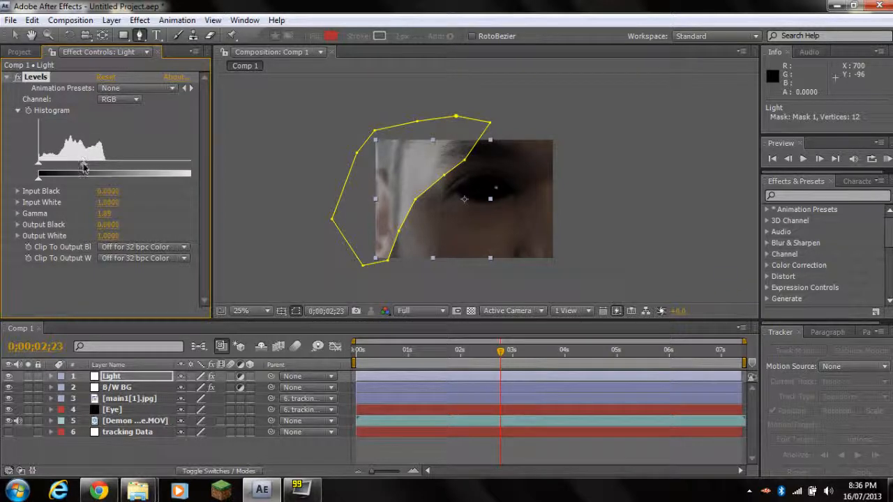
pyautogui.moveTo(88, 167); pyautogui.dragTo(91, 167)
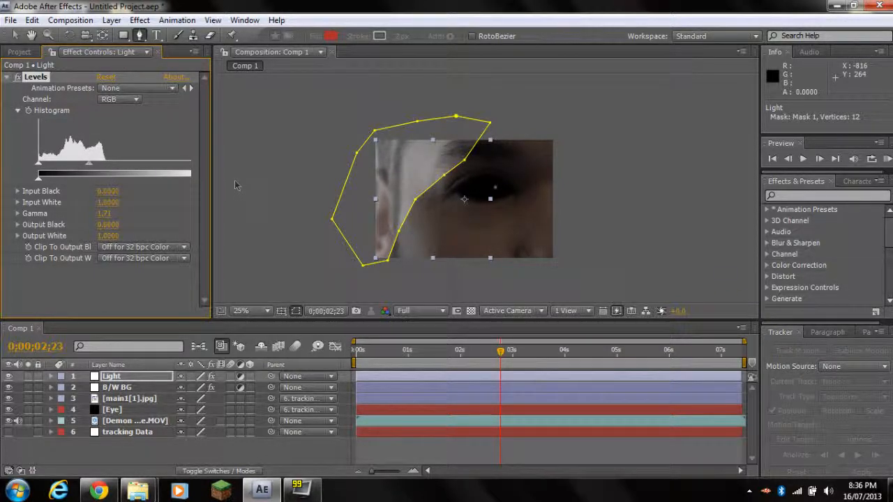
pyautogui.click(14, 35)
pyautogui.click(274, 183)
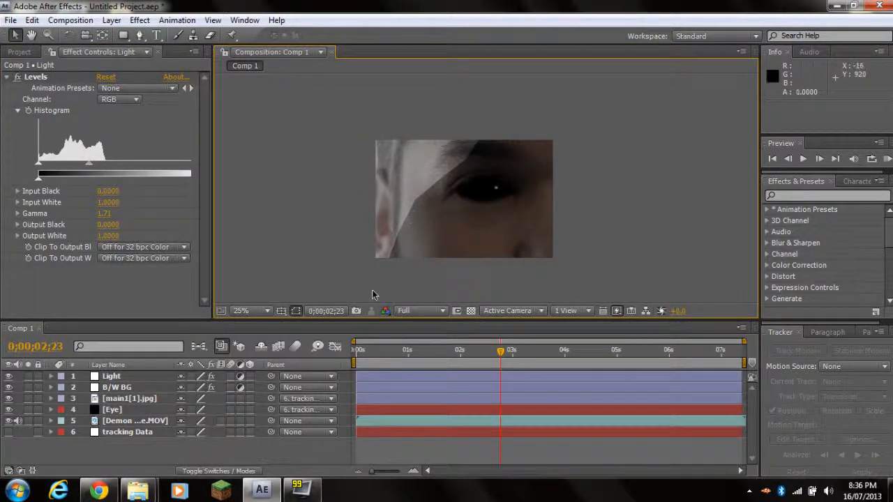
# - Set the Mask Feather of Mask 1 on the Light layer to 125 pixels
pyautogui.click(113, 376)
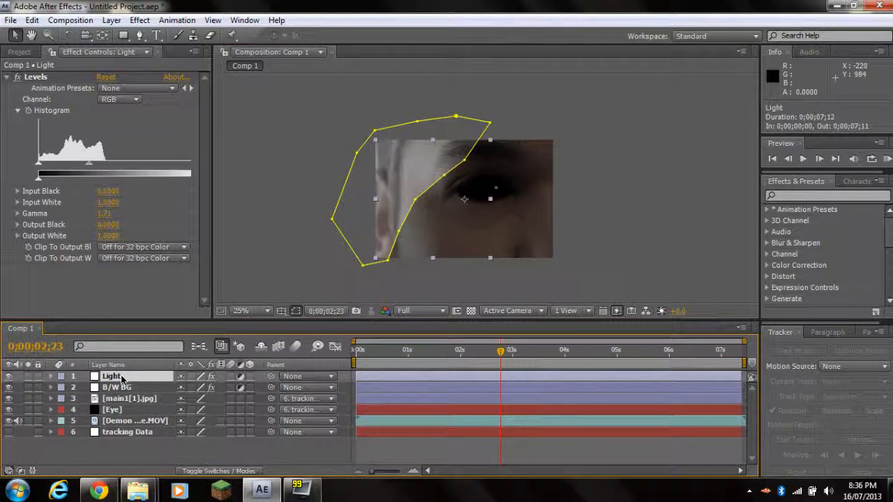
pyautogui.press('f')
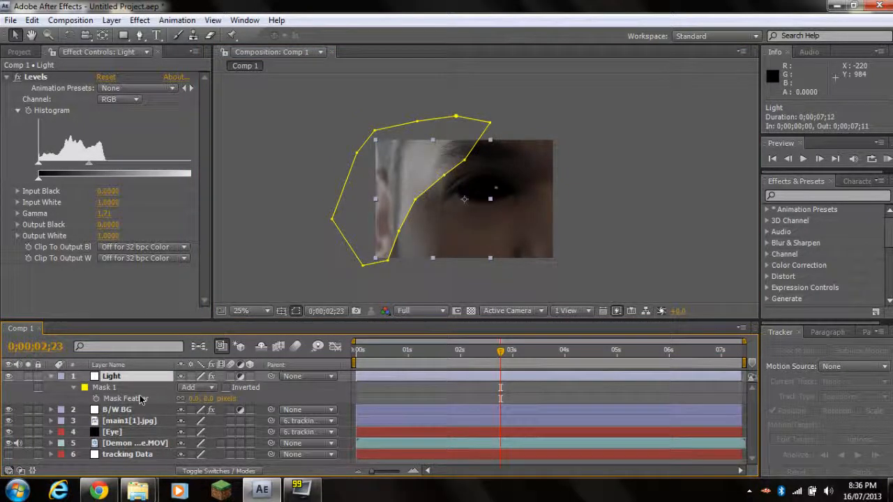
pyautogui.moveTo(191, 398); pyautogui.dragTo(285, 399)
pyautogui.click(249, 286)
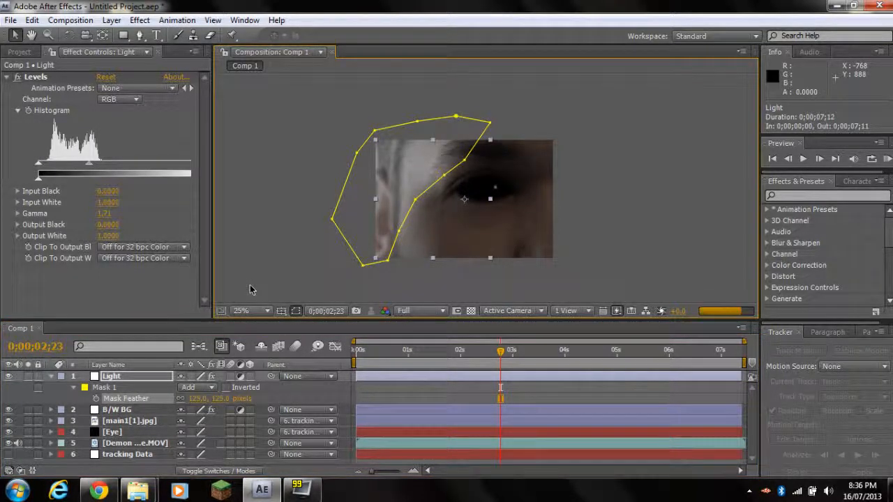
pyautogui.click(253, 281)
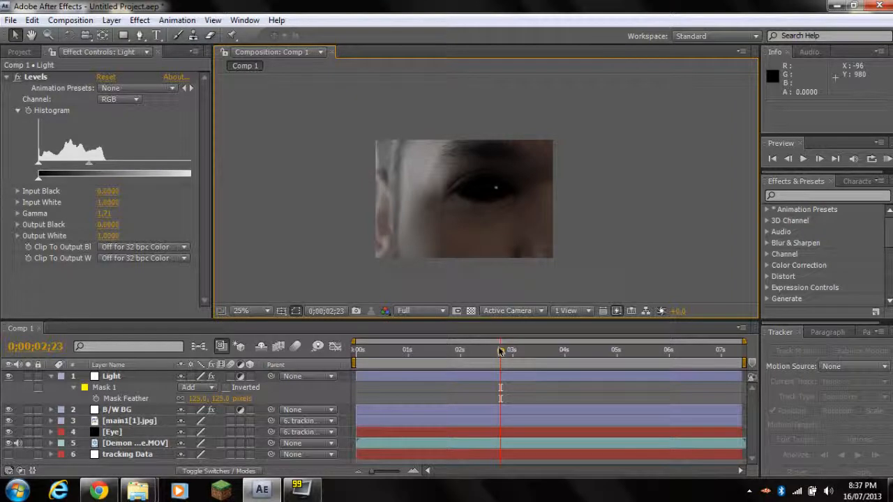
# - Scrub the shot from the start to 0;00;02;16 to check the eye and grading, and collapse the Light layer
pyautogui.moveTo(504, 354); pyautogui.dragTo(330, 361)
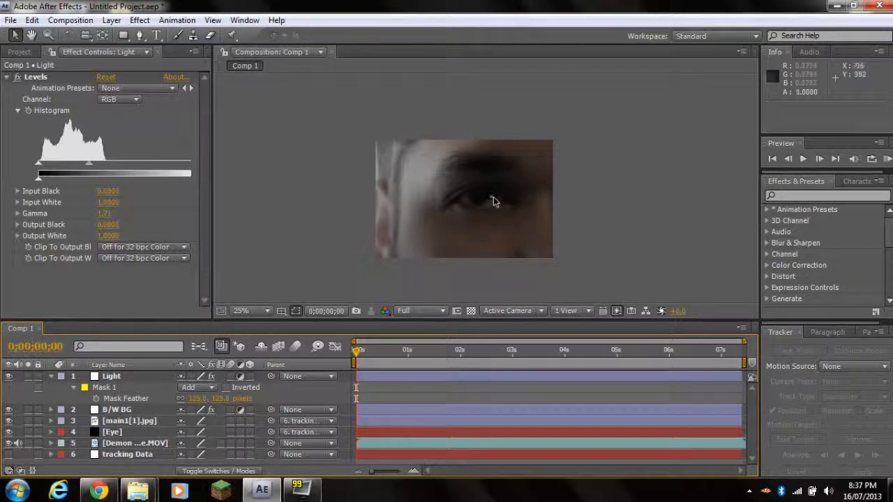
pyautogui.moveTo(360, 352); pyautogui.dragTo(490, 353)
pyautogui.click(51, 377)
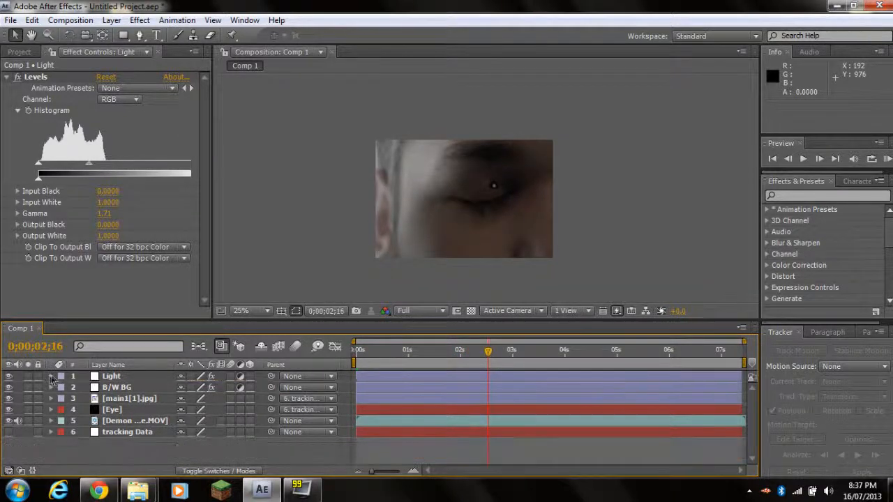
# - Reveal the Eye layer's Opacity keyframes and move the current time to its keyframe at 0;00;02;21
pyautogui.click(125, 399)
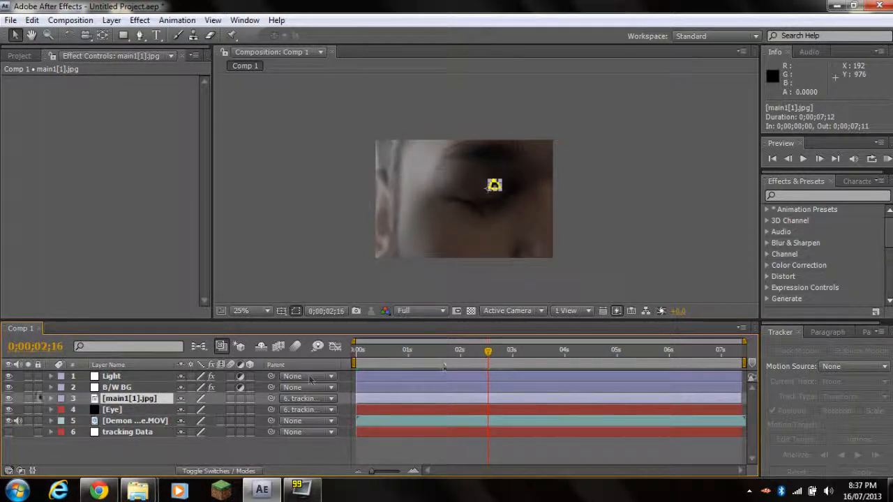
pyautogui.click(123, 410)
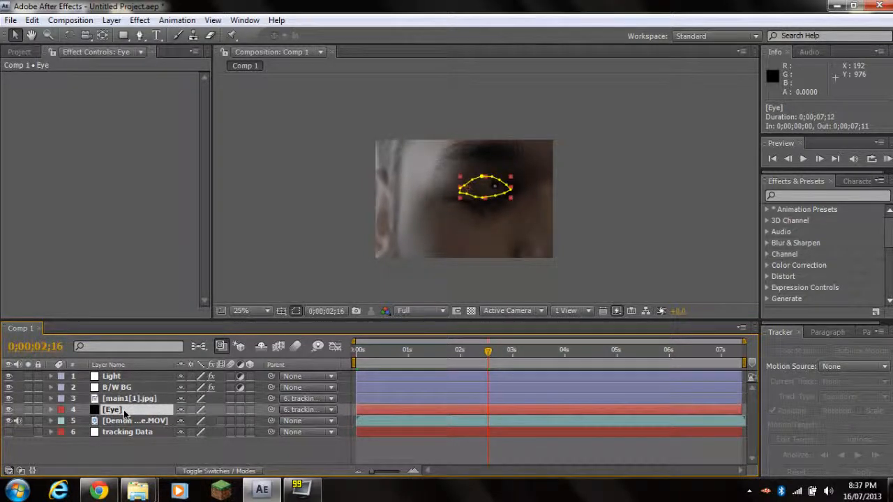
pyautogui.press('t')
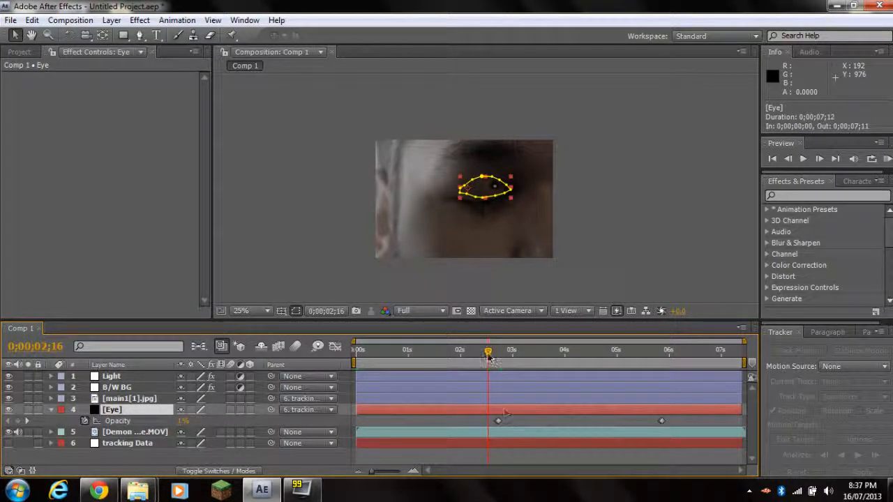
pyautogui.moveTo(490, 357); pyautogui.dragTo(499, 355)
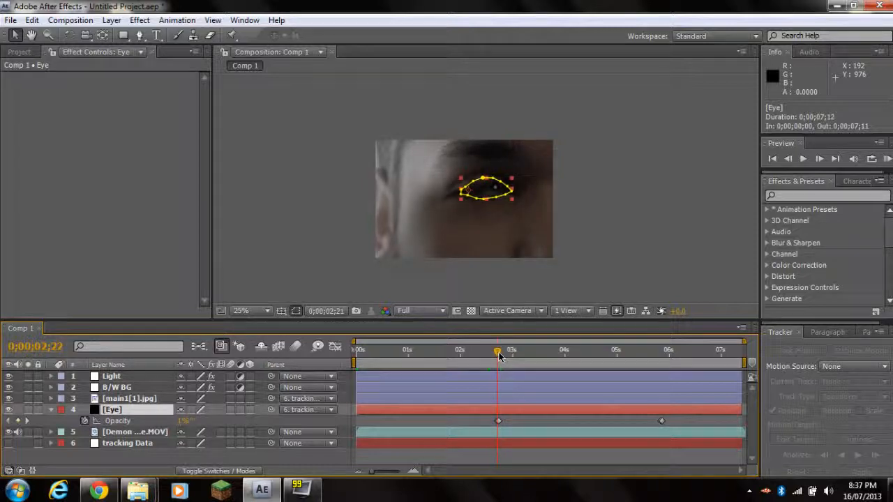
pyautogui.moveTo(374, 477); pyautogui.dragTo(408, 473)
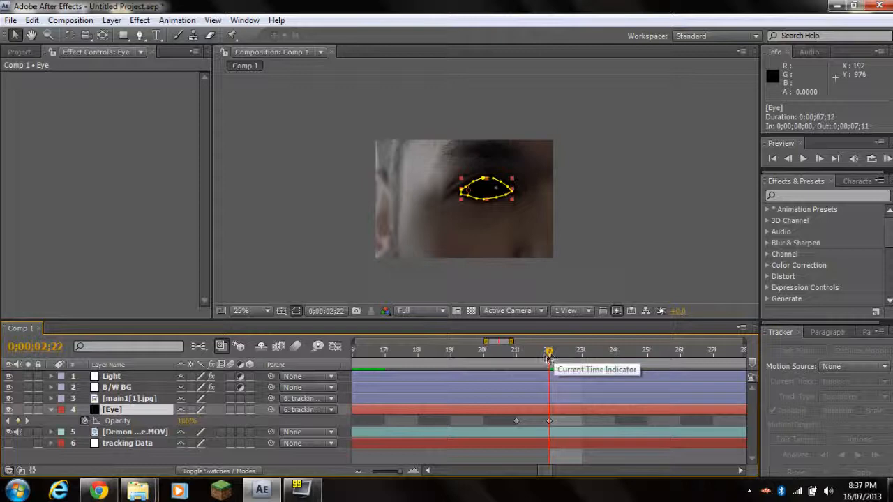
pyautogui.moveTo(549, 353); pyautogui.dragTo(524, 355)
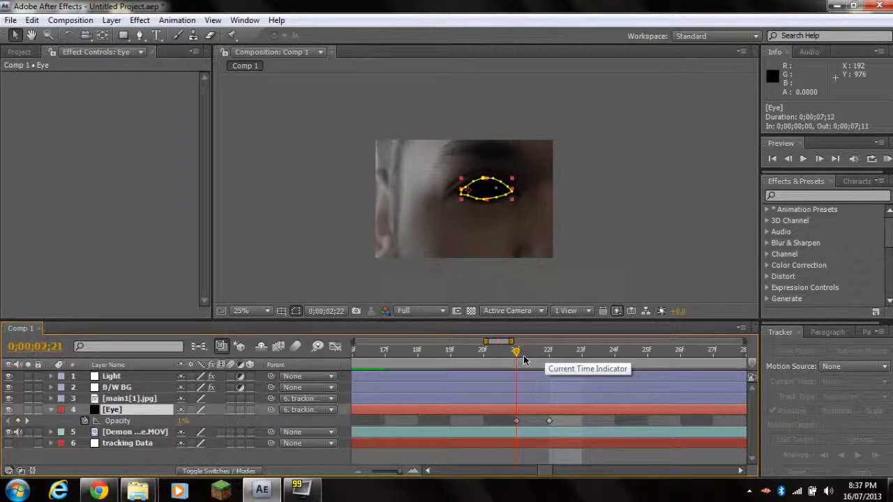
# - Start keyframing the main1[1].jpg layer's Opacity at 0;00;02;21 with a value of 1%
pyautogui.click(105, 399)
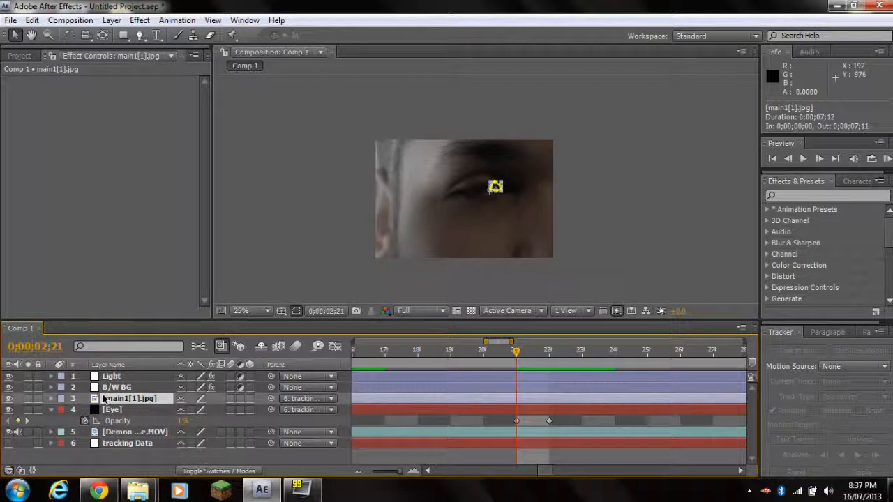
pyautogui.press('t')
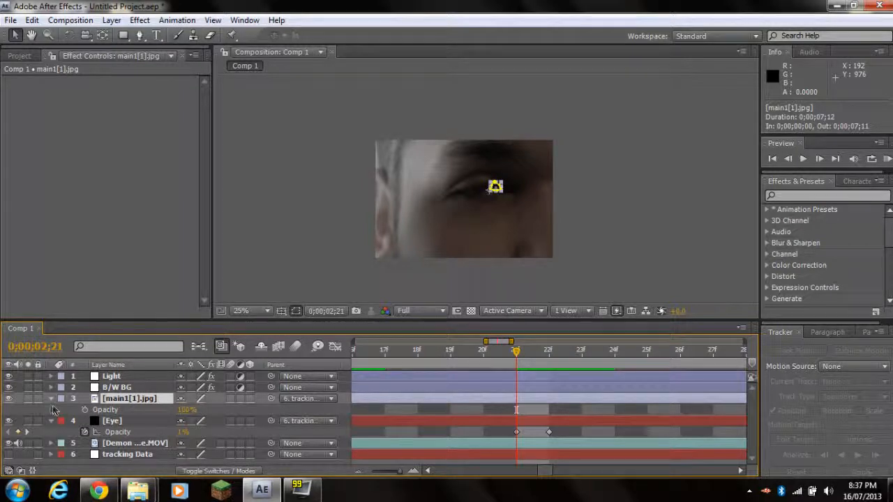
pyautogui.click(85, 410)
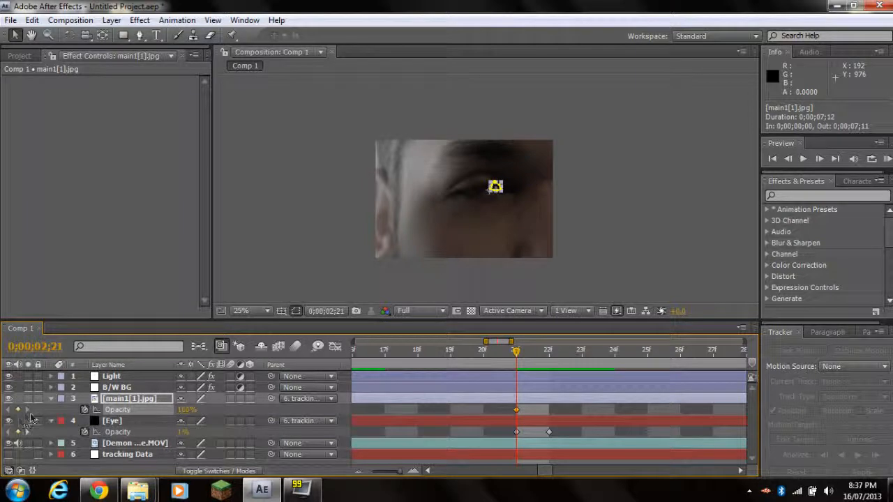
pyautogui.click(186, 410)
pyautogui.write('1')
pyautogui.press('Return')
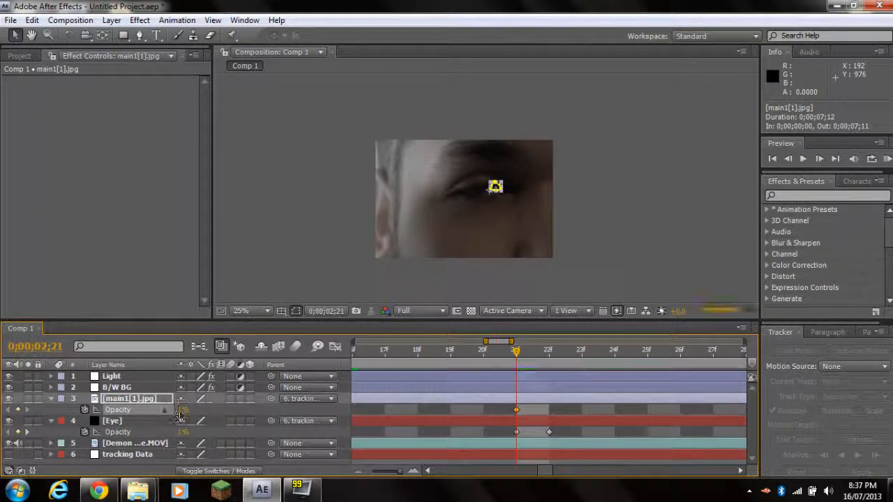
# - Add an Opacity keyframe of 100% to the main1[1].jpg layer at 0;00;02;22
pyautogui.moveTo(518, 355); pyautogui.dragTo(549, 351)
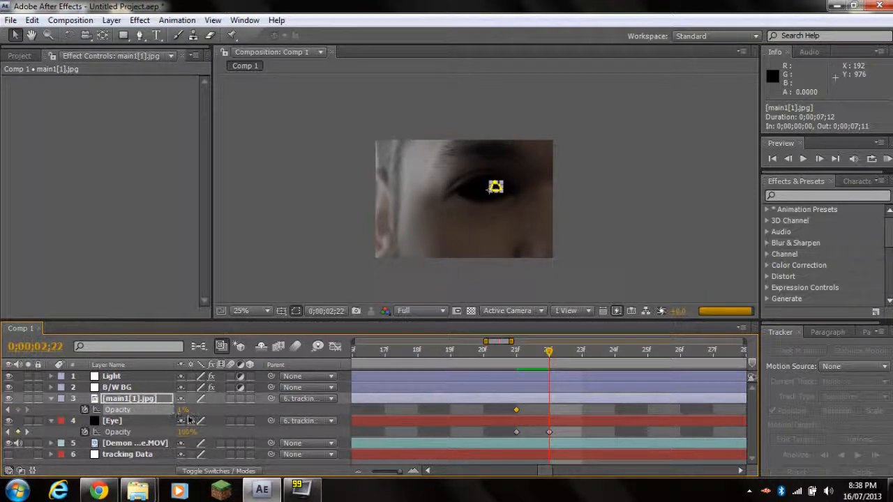
pyautogui.click(18, 410)
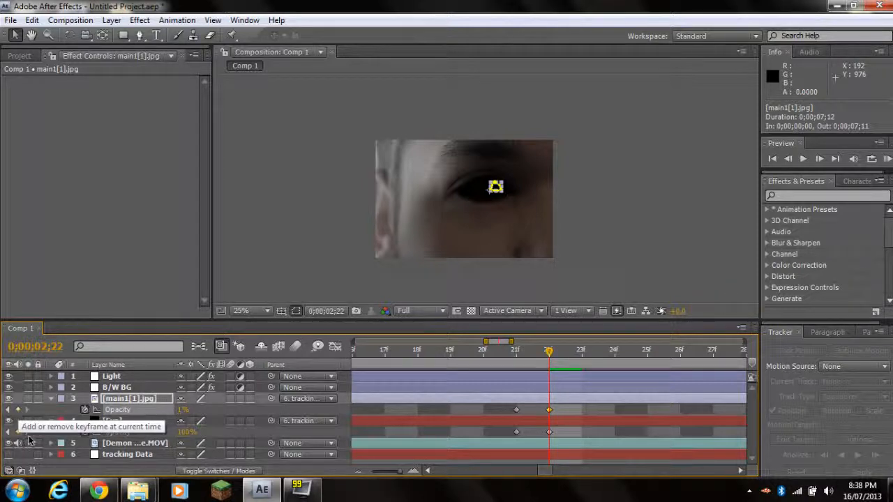
pyautogui.click(184, 410)
pyautogui.press('Return')
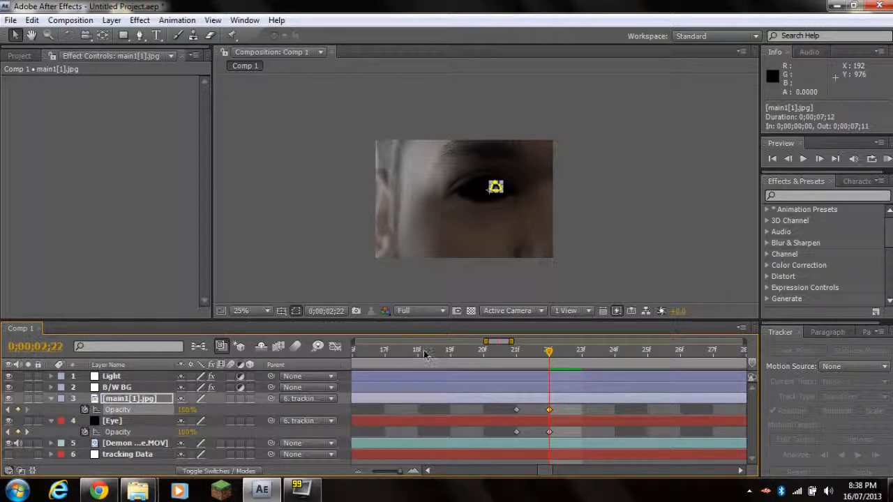
# - Copy the two main1[1].jpg Opacity keyframes and paste them at 0;00;05;24
pyautogui.moveTo(399, 475); pyautogui.dragTo(377, 472)
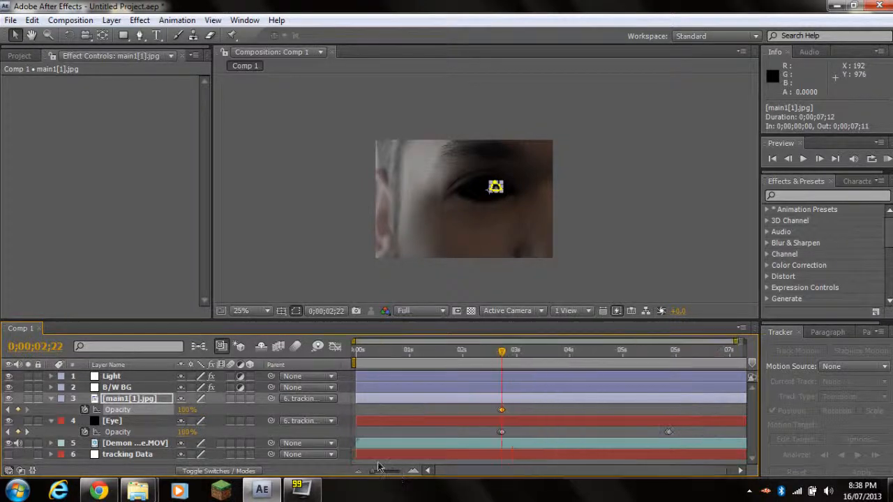
pyautogui.moveTo(627, 361); pyautogui.dragTo(665, 357)
pyautogui.click(505, 410)
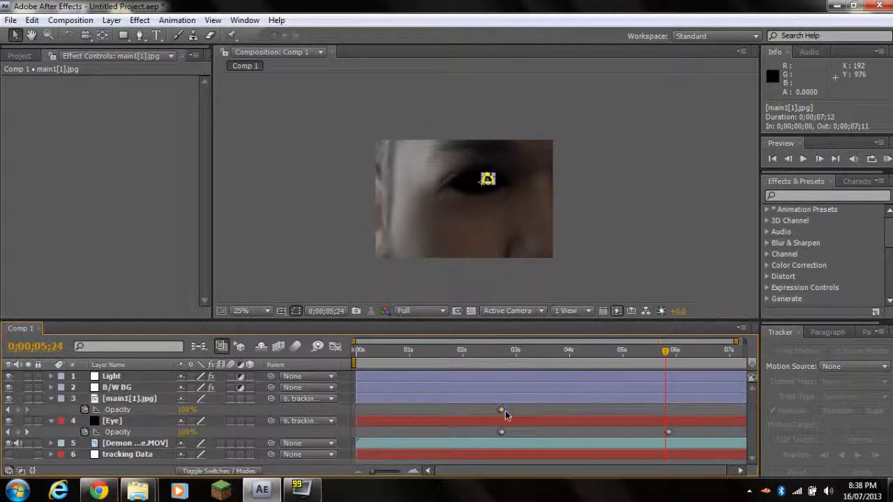
pyautogui.click(501, 410)
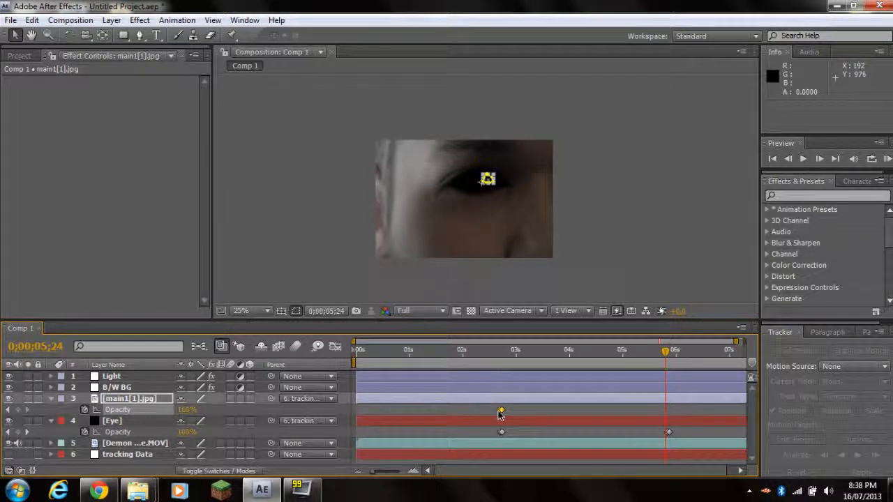
pyautogui.hotkey('ctrl', 'c')
pyautogui.hotkey('ctrl', 'v')
# - Shift the pasted main1[1].jpg Opacity keyframes to start at 0;00;05;25, aligned with the Eye layer's Opacity keyframes
pyautogui.moveTo(372, 472); pyautogui.dragTo(415, 478)
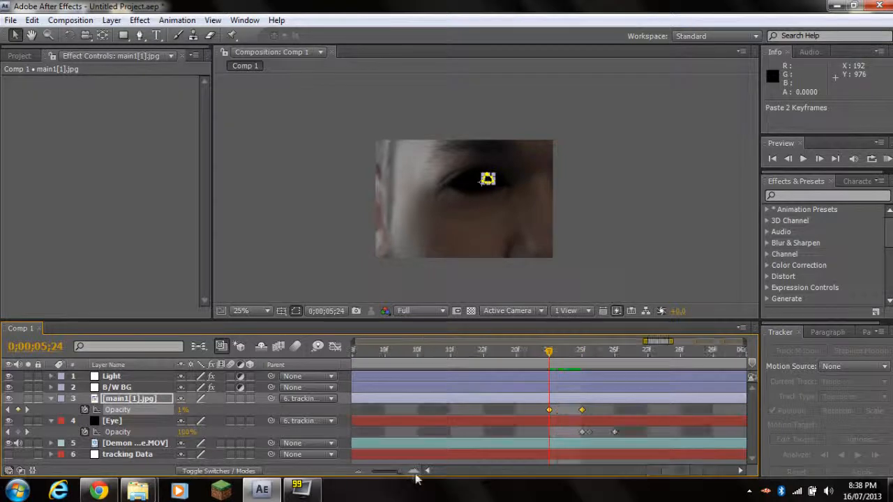
pyautogui.moveTo(549, 413); pyautogui.dragTo(586, 414)
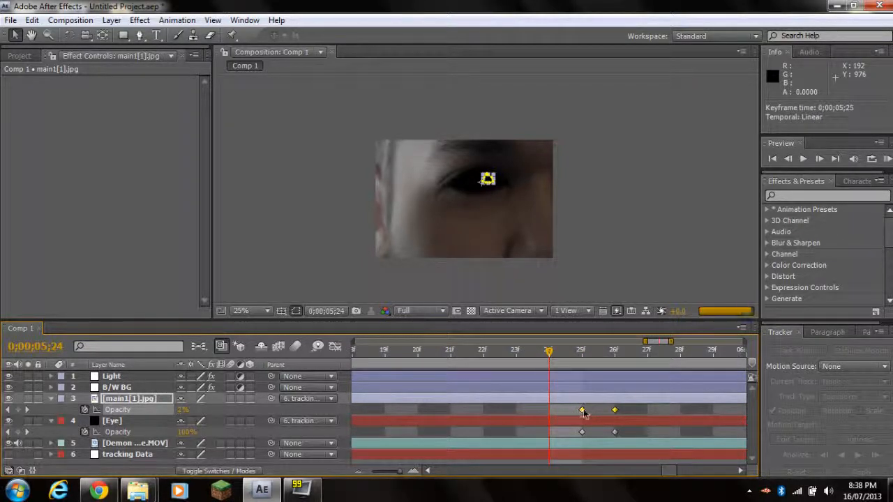
pyautogui.doubleClick(583, 411)
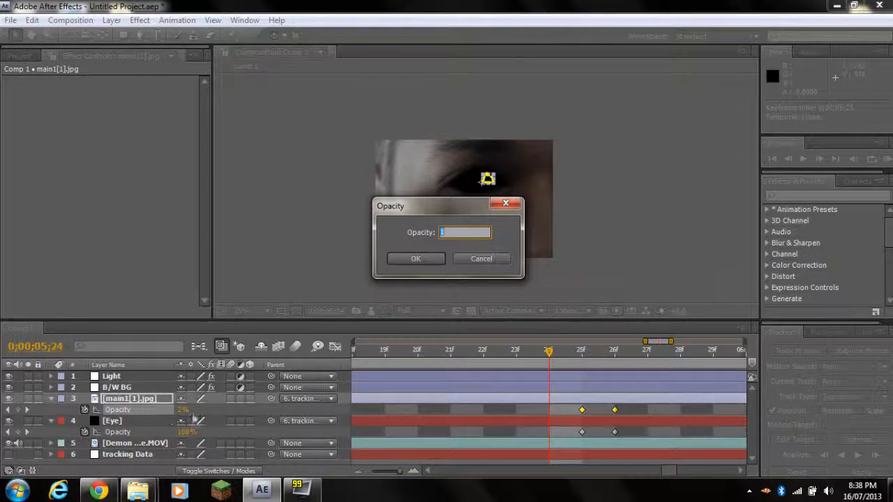
pyautogui.click(480, 259)
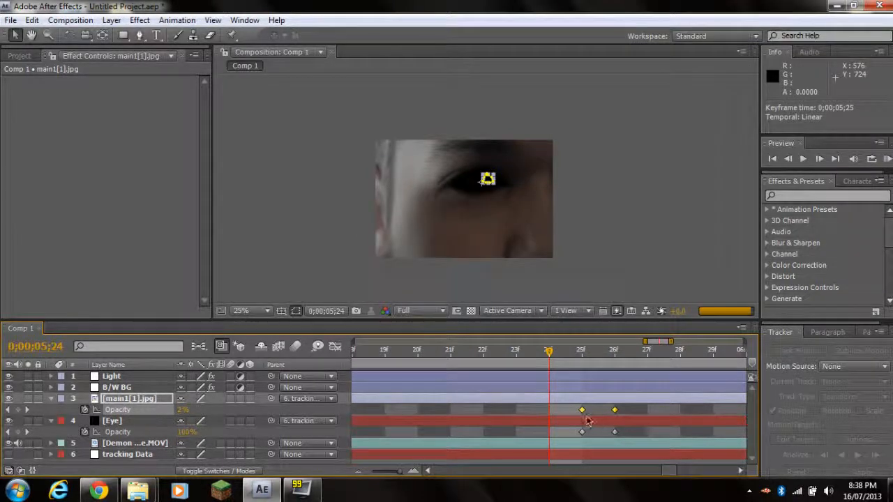
# - Set the main1[1].jpg layer's Opacity to 100% at 0;00;05;24
pyautogui.click(185, 415)
pyautogui.click(189, 410)
pyautogui.write('100')
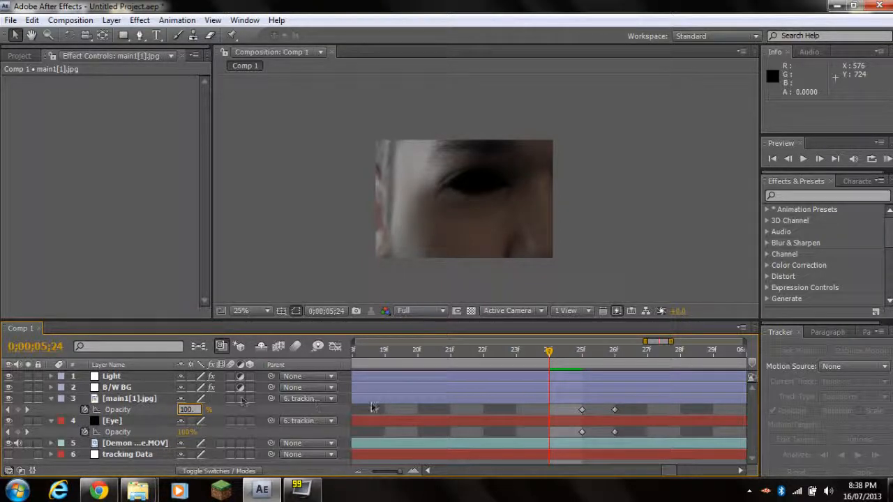
pyautogui.press('Return')
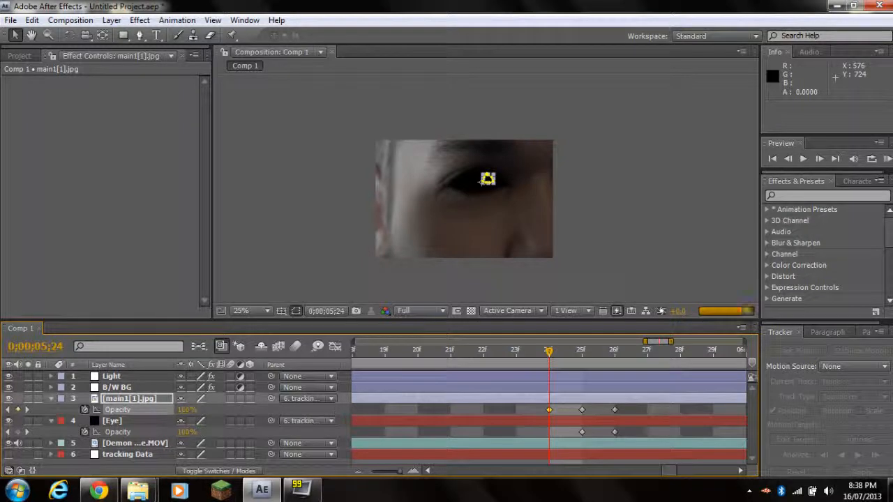
# - Delete the main1[1].jpg Opacity keyframe at 0;00;05;25 and move its 0;00;05;24 keyframe to 0;00;05;25
pyautogui.click(581, 410)
pyautogui.press('Delete')
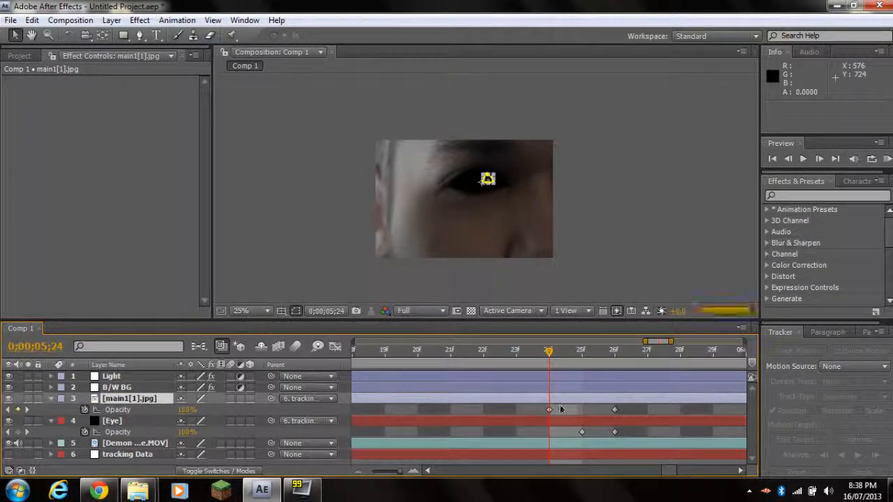
pyautogui.moveTo(552, 411); pyautogui.dragTo(570, 415)
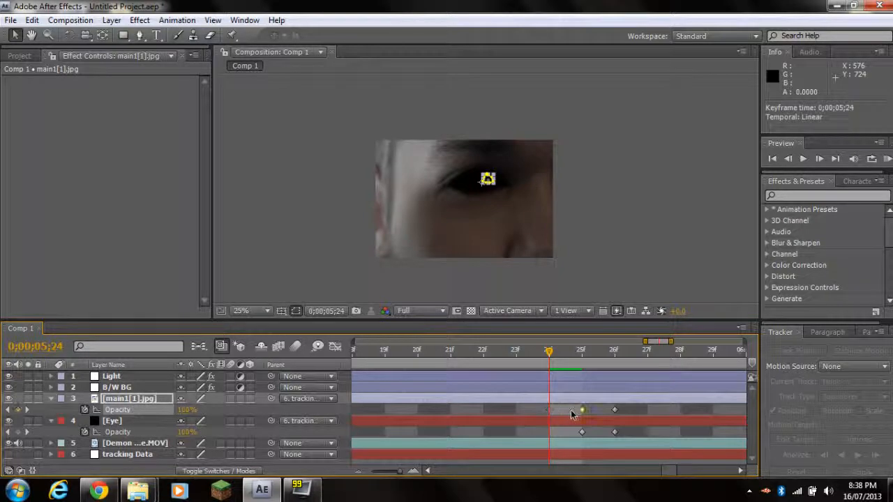
pyautogui.click(614, 411)
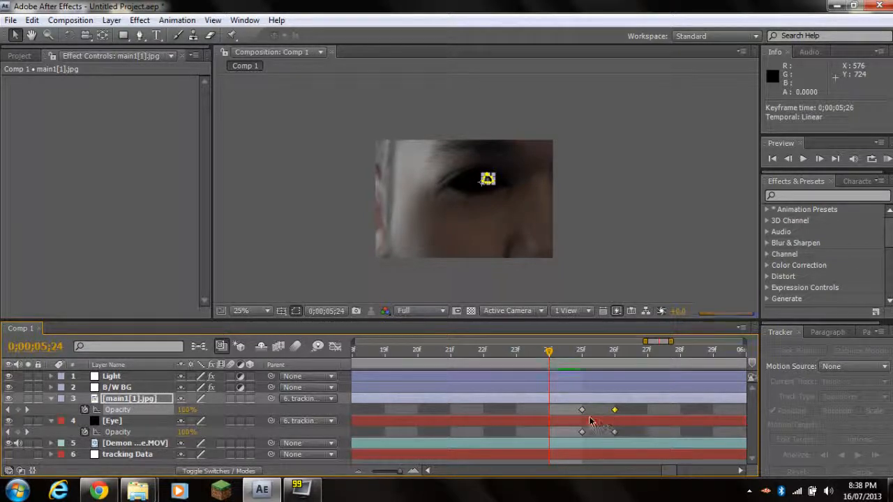
# - Apply Easy Ease to the Opacity keyframes at 0;00;05;25 and 0;00;05;26 on the main1[1].jpg and Eye layers
pyautogui.moveTo(573, 403); pyautogui.dragTo(646, 431)
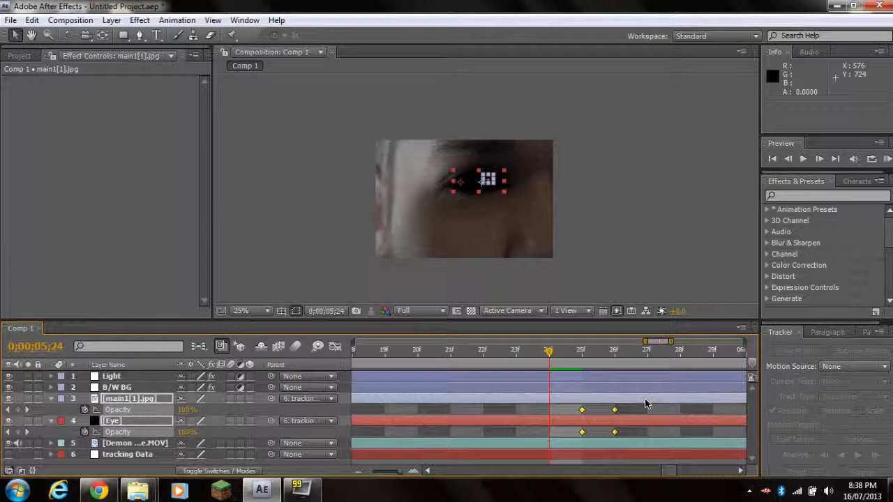
pyautogui.press('F9')
pyautogui.moveTo(400, 479); pyautogui.dragTo(381, 478)
pyautogui.moveTo(509, 420); pyautogui.dragTo(485, 432)
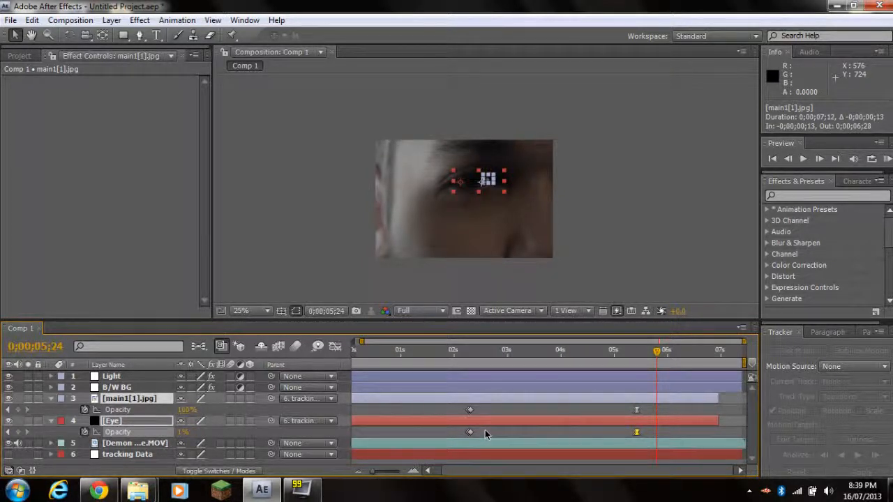
pyautogui.hotkey('ctrl', 'z')
# - Apply Easy Ease to the earlier Opacity keyframes near 0;00;02;22 on the main1[1].jpg and Eye layers
pyautogui.click(495, 410)
pyautogui.hotkey('ctrl', 'alt', 'h')
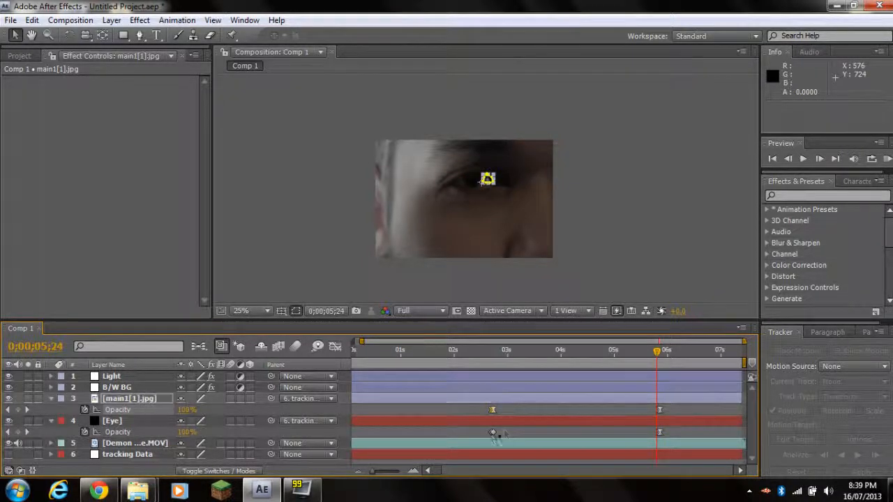
pyautogui.click(493, 433)
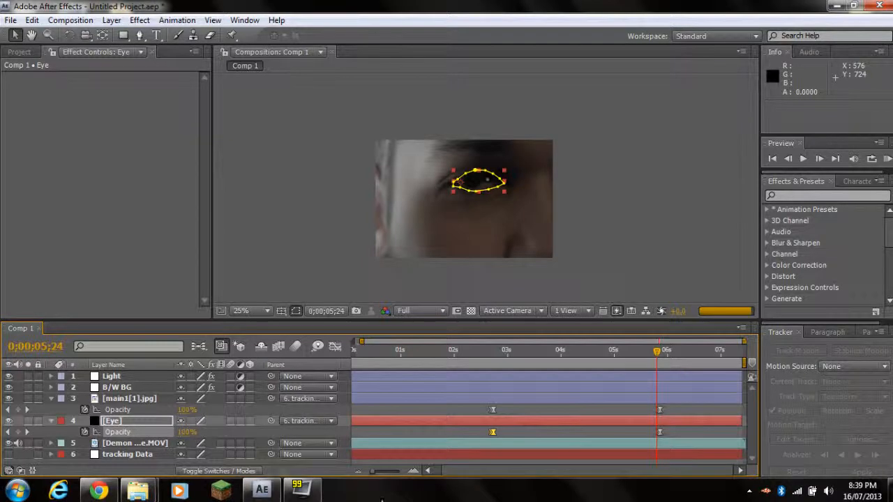
# - Preview the eye transition from 0;00;02;19 and scrub on to 0;00;06;22 to check where the effect ends
pyautogui.moveTo(654, 357); pyautogui.dragTo(486, 380)
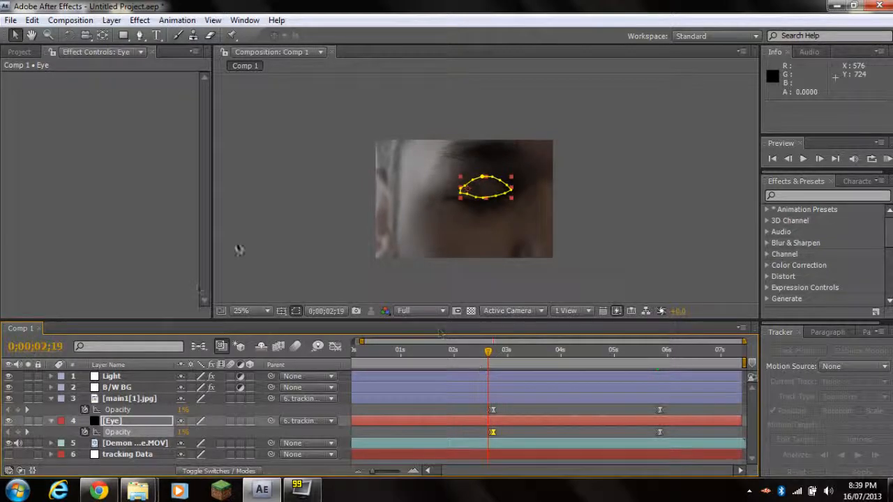
pyautogui.click(111, 376)
pyautogui.click(286, 245)
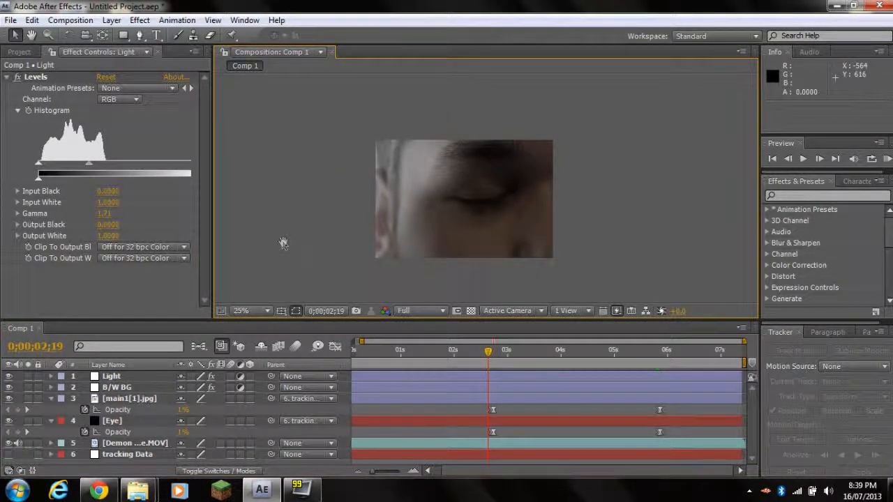
pyautogui.press('h')
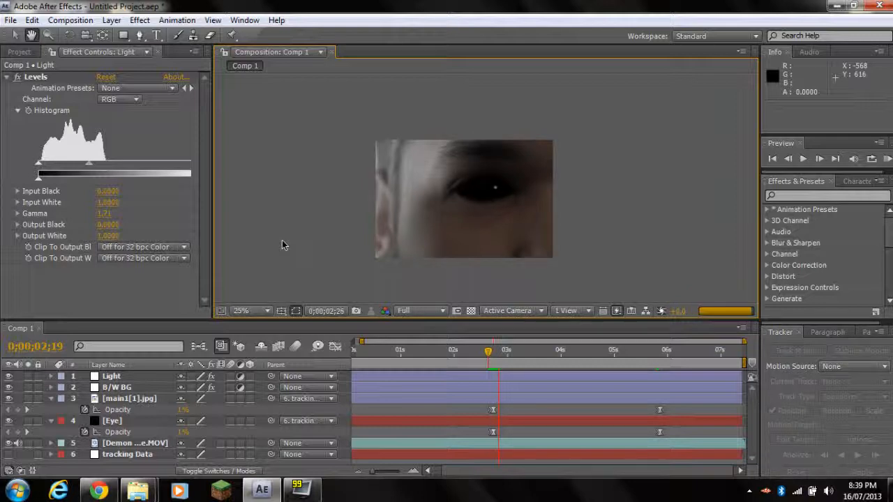
pyautogui.moveTo(477, 353); pyautogui.dragTo(715, 368)
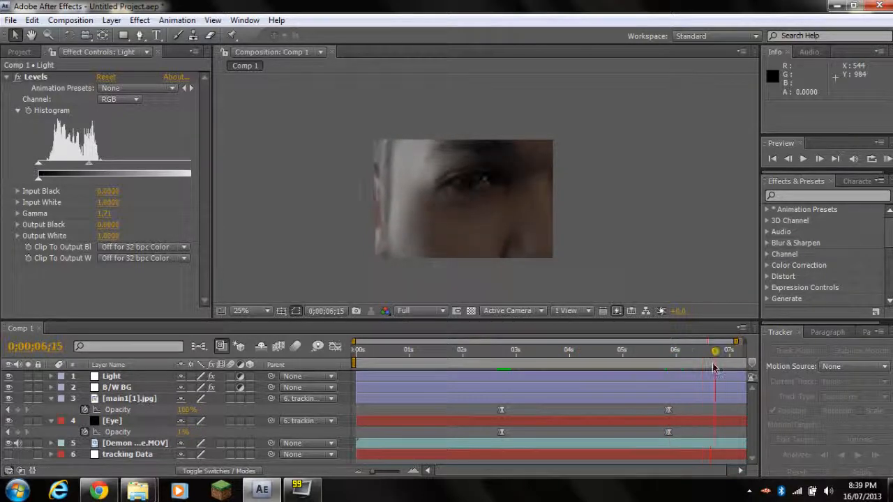
# - Set the main1[1].jpg layer's Opacity keyframe at 0;00;05;26 to 1%
pyautogui.click(668, 410)
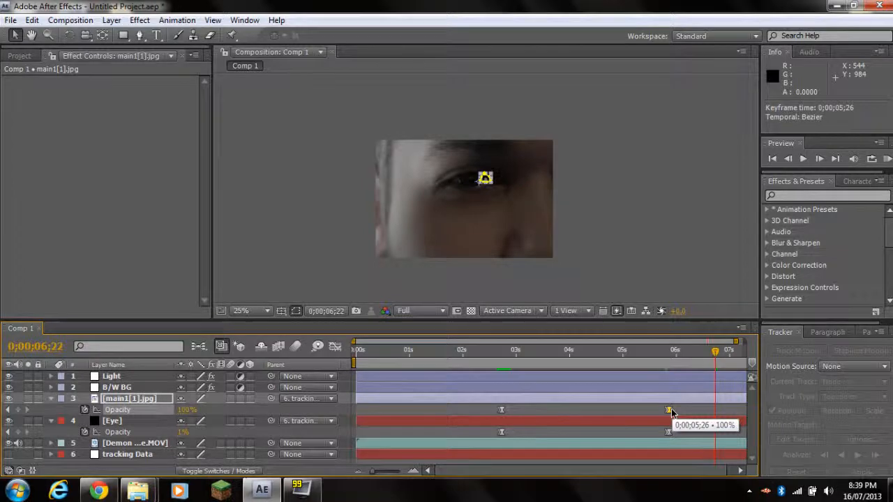
pyautogui.doubleClick(669, 411)
pyautogui.write('1')
pyautogui.press('Return')
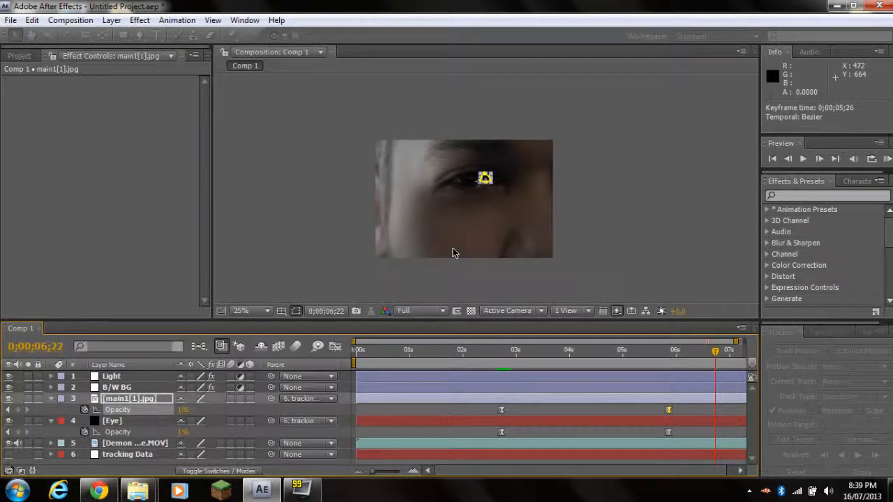
# - Scrub from 0;00;05;25 to 0;00;06;05 to check the reflection's fade-out against the black eye
pyautogui.moveTo(719, 359); pyautogui.dragTo(668, 353)
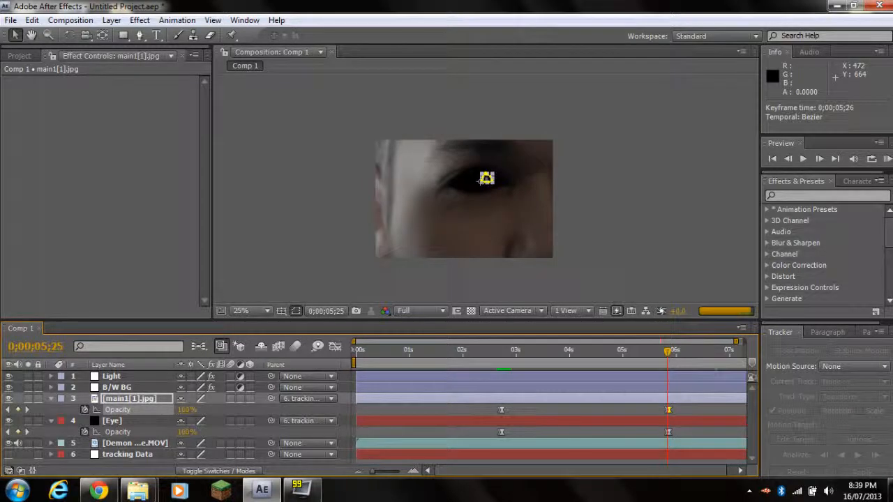
pyautogui.click(230, 293)
pyautogui.moveTo(666, 355); pyautogui.dragTo(687, 363)
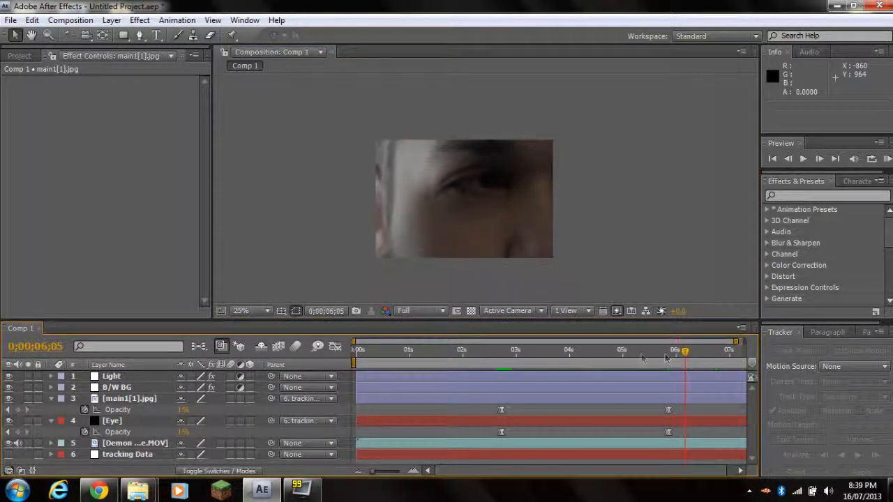
# - Return the playhead to 0;00;00;00 and collapse the main1[1].jpg and Eye layers
pyautogui.moveTo(471, 356); pyautogui.dragTo(354, 357)
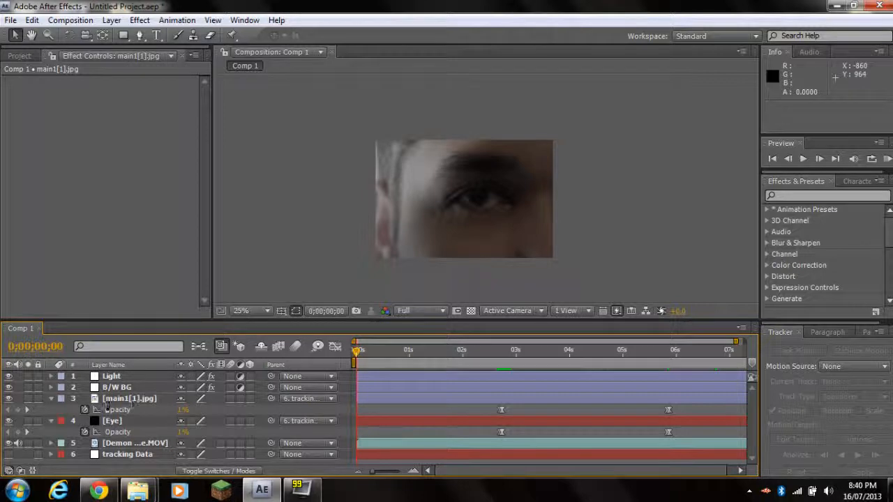
pyautogui.click(51, 399)
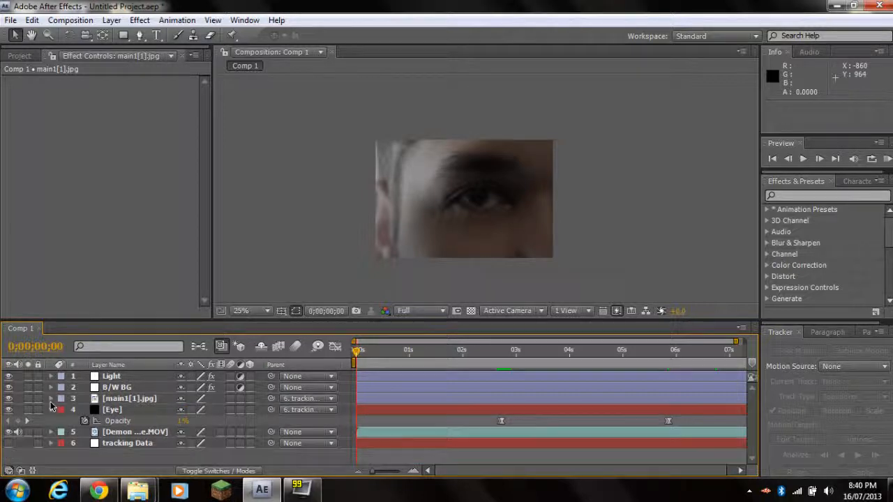
pyautogui.click(50, 410)
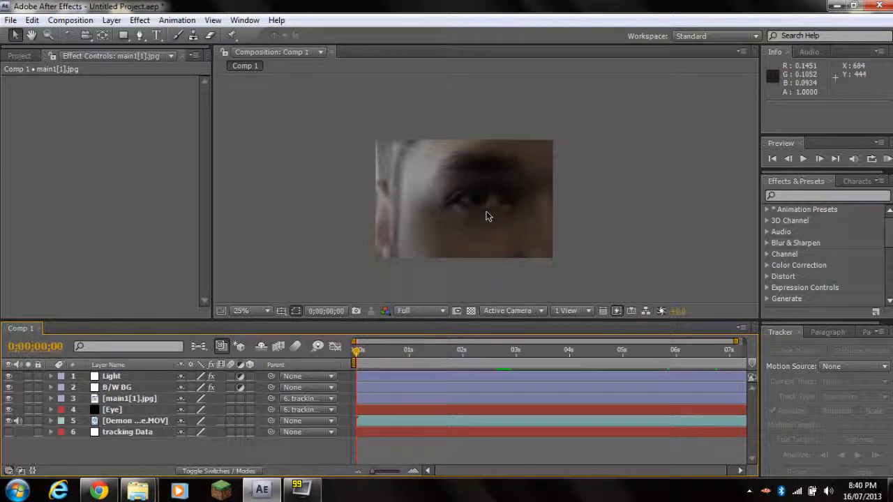
# - Create an adjustment layer named "dark eye" and apply the Levels effect to it
pyautogui.click(140, 20)
pyautogui.moveTo(111, 19)
pyautogui.moveTo(120, 35)
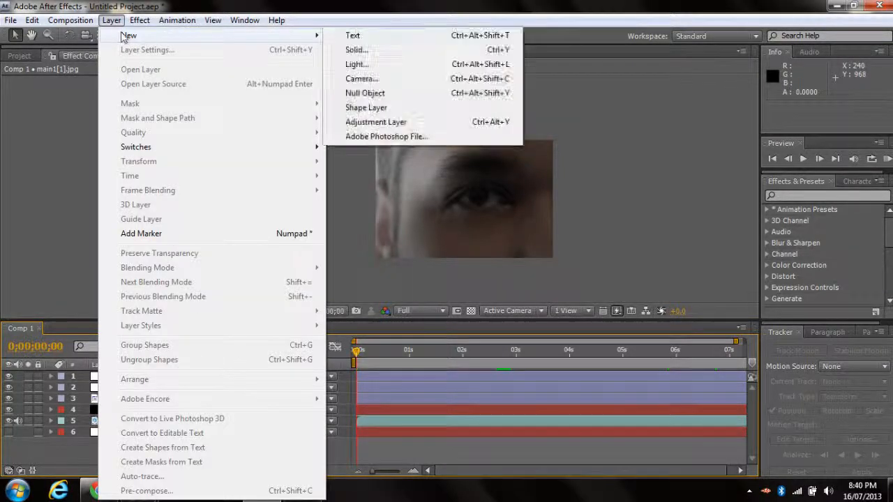
pyautogui.click(357, 123)
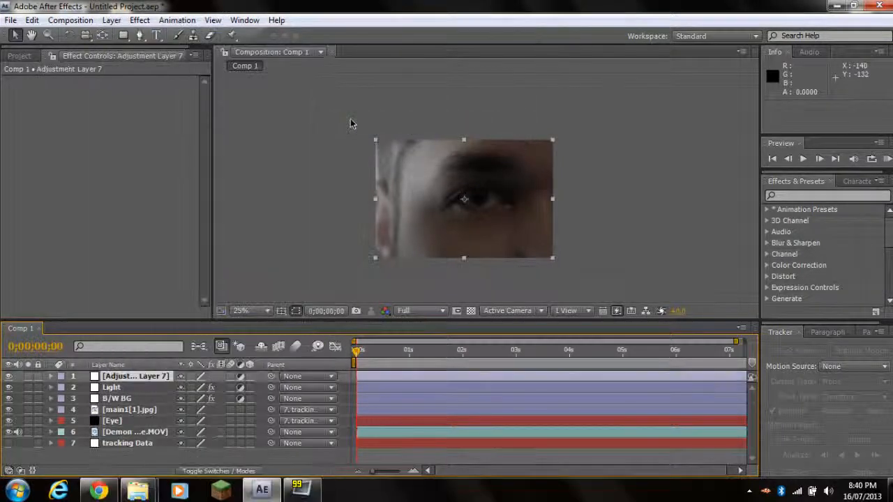
pyautogui.press('Return')
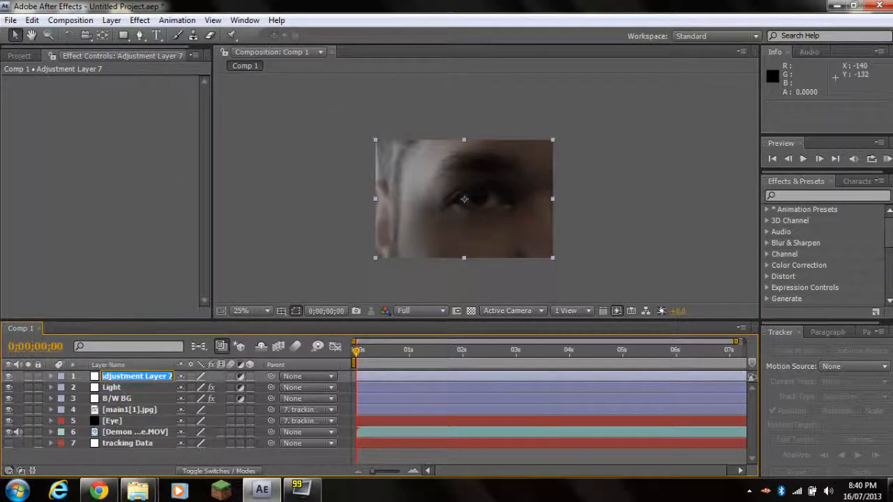
pyautogui.write('dark')
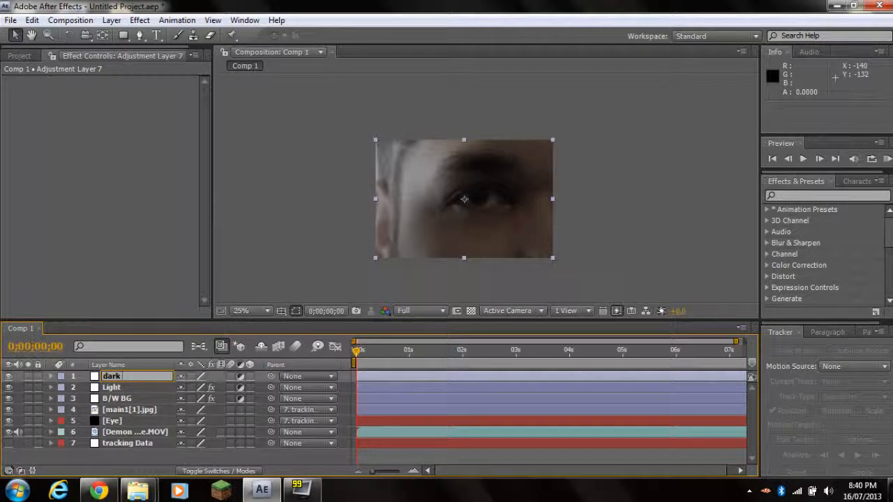
pyautogui.write(' eye')
pyautogui.press('Return')
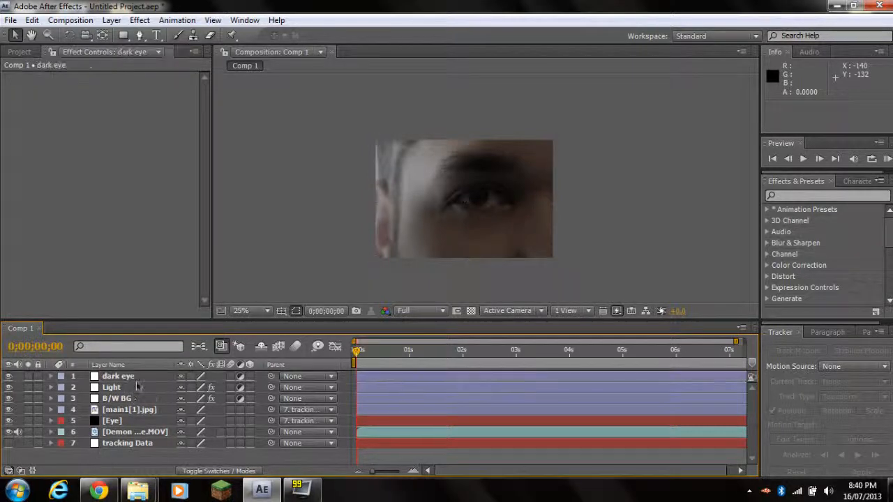
pyautogui.click(139, 20)
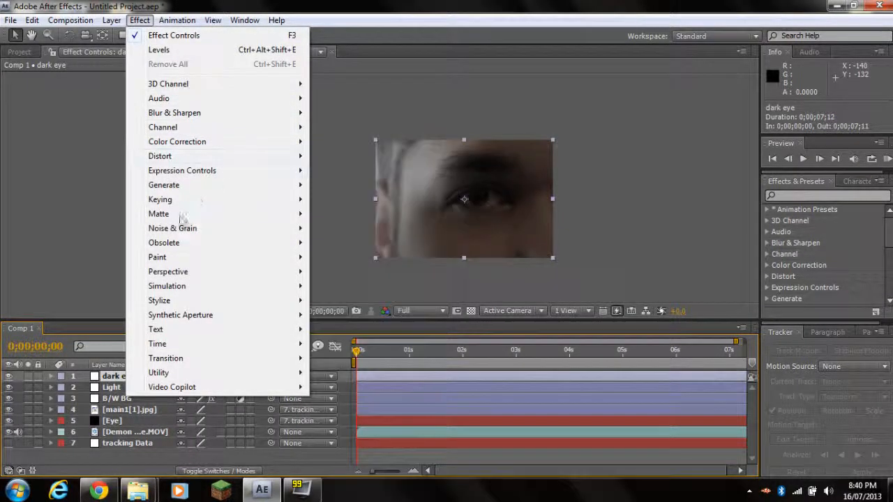
pyautogui.click(159, 49)
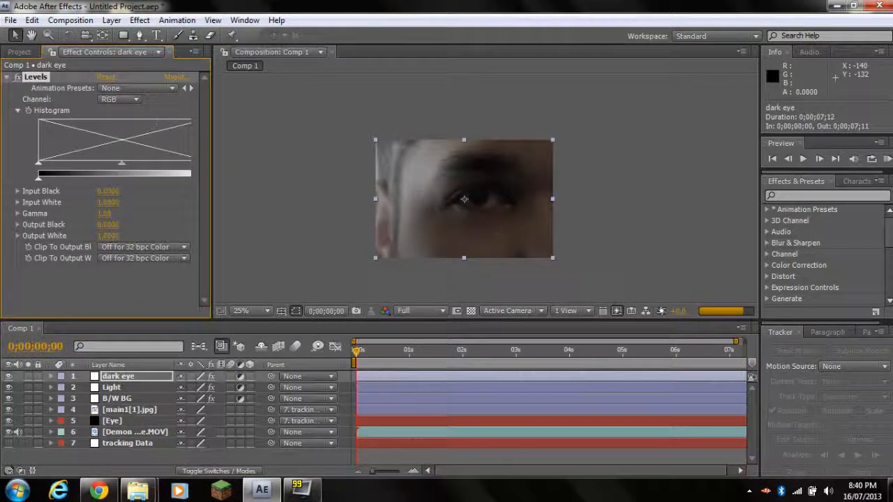
# - Draw a closed Pen tool mask on the dark eye layer around the skin area below the eye
pyautogui.click(139, 35)
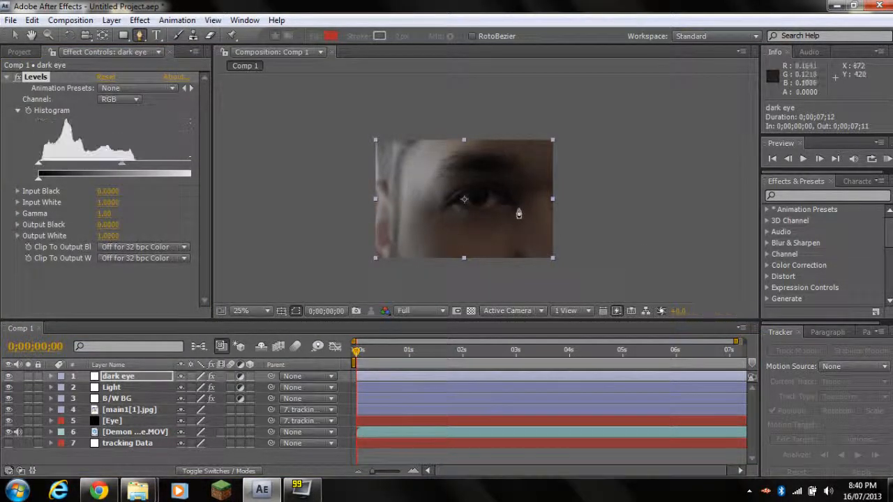
pyautogui.click(524, 207)
pyautogui.click(506, 212)
pyautogui.click(470, 211)
pyautogui.click(441, 203)
pyautogui.click(447, 236)
pyautogui.click(480, 245)
pyautogui.click(508, 240)
pyautogui.click(528, 232)
pyautogui.click(523, 208)
pyautogui.moveTo(526, 219); pyautogui.dragTo(536, 213)
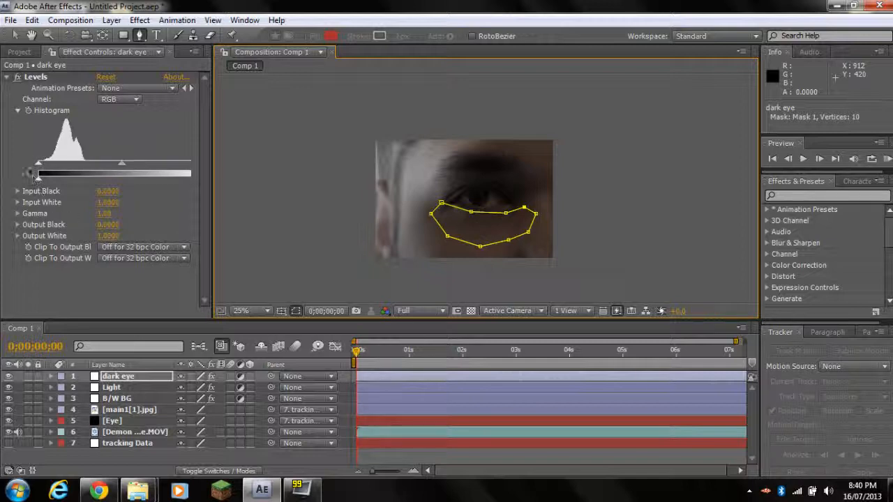
# - Darken the masked area by setting the dark eye layer's Levels Input Black to 0.0627
pyautogui.moveTo(39, 162)
pyautogui.mouseDown()
pyautogui.moveTo(57, 165)
pyautogui.moveTo(48, 161)
pyautogui.mouseUp()
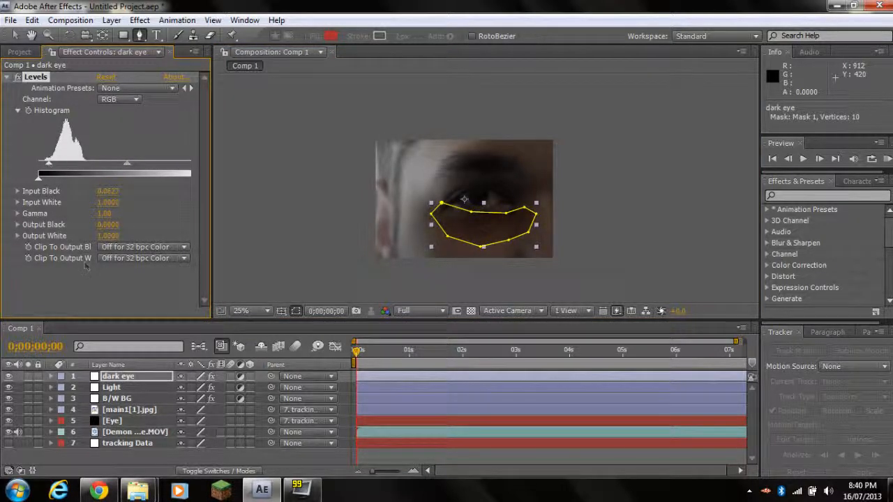
pyautogui.click(113, 295)
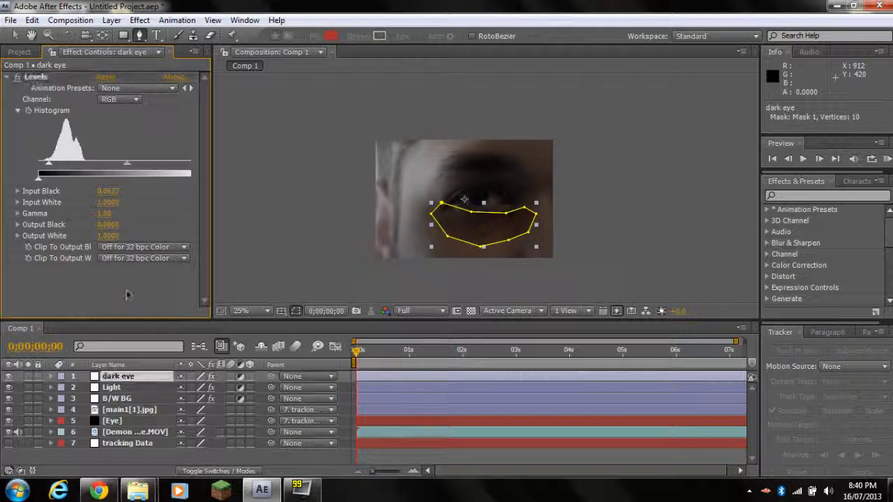
pyautogui.click(284, 222)
# - Set the Mask Feather of the dark eye layer's Mask 1 to 67 pixels
pyautogui.click(113, 378)
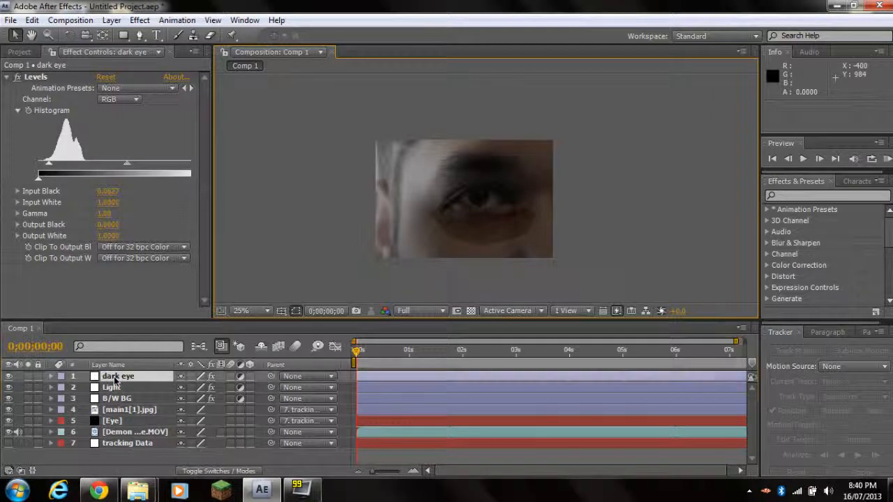
pyautogui.press('f')
pyautogui.moveTo(194, 398); pyautogui.dragTo(232, 397)
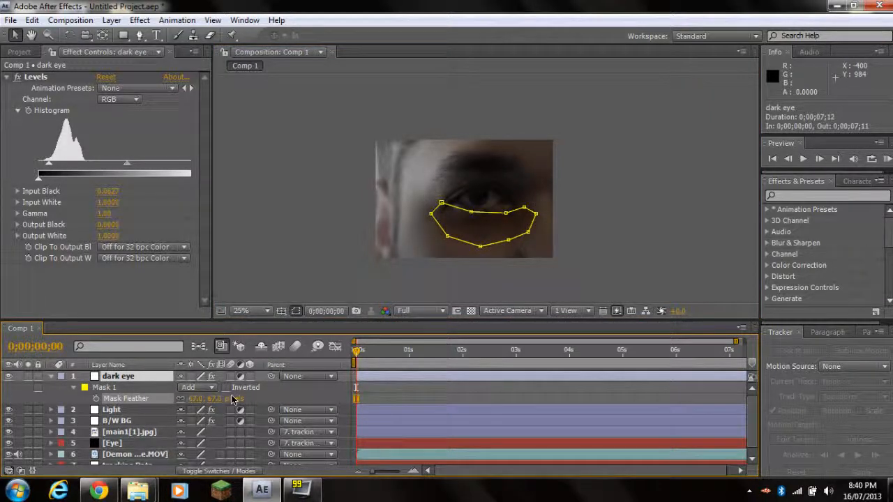
pyautogui.click(265, 275)
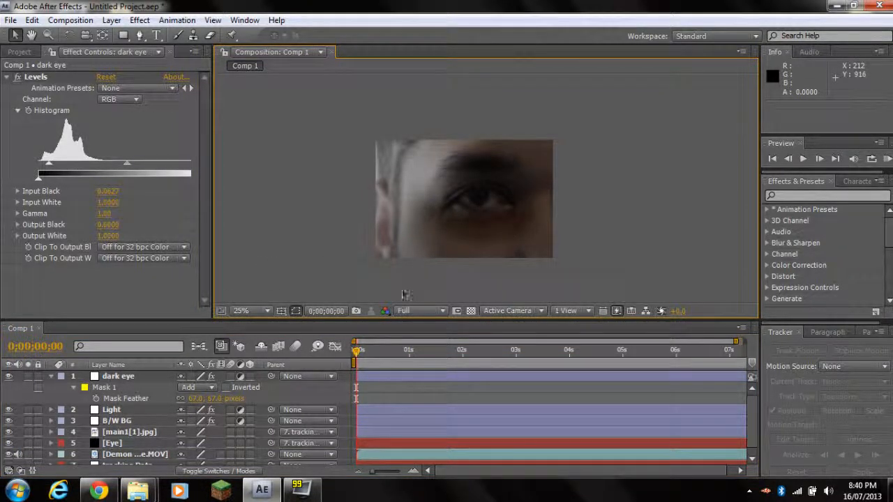
# - Add an Opacity keyframe of 1% to the dark eye layer at 0;00;01;20
pyautogui.click(107, 387)
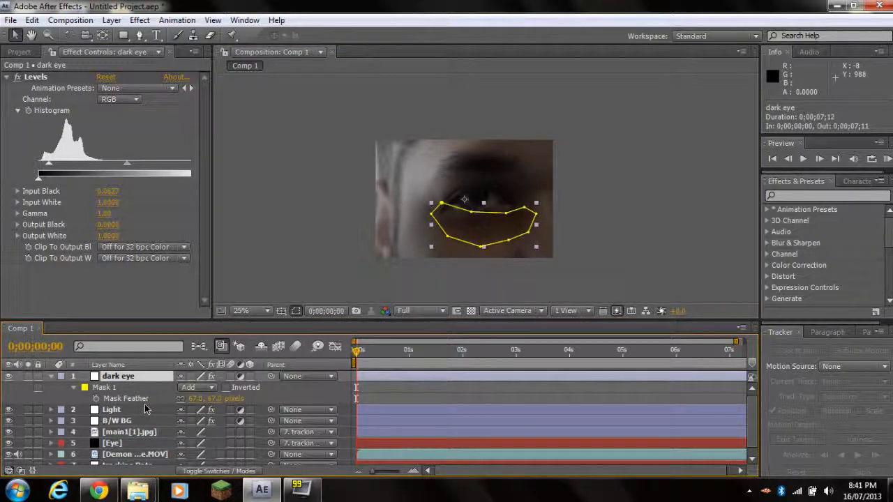
pyautogui.press('t')
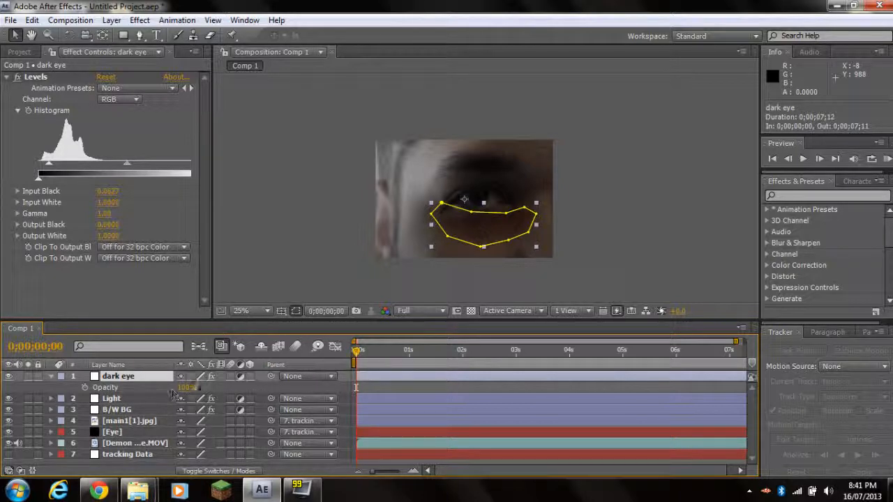
pyautogui.moveTo(429, 359)
pyautogui.mouseDown()
pyautogui.moveTo(466, 364)
pyautogui.moveTo(444, 362)
pyautogui.mouseUp()
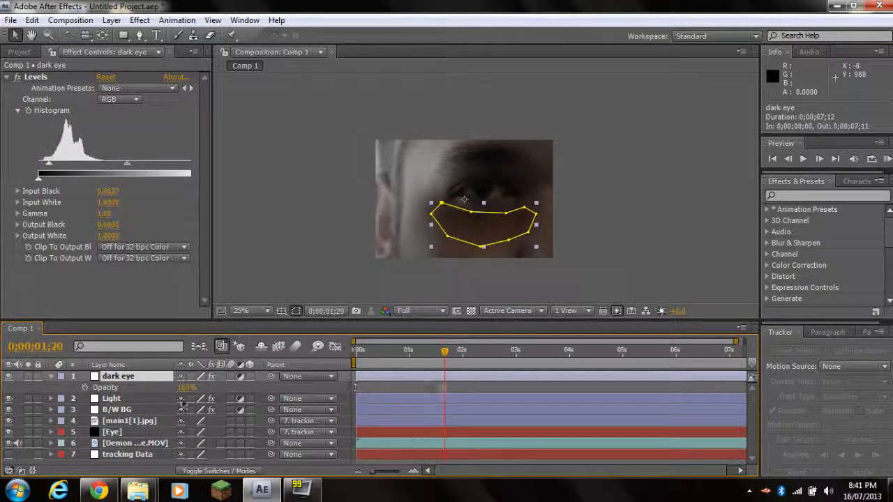
pyautogui.click(84, 387)
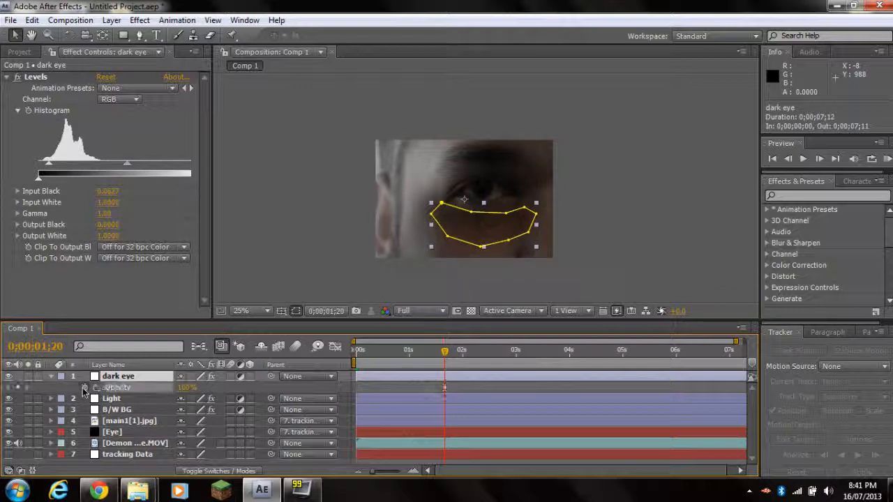
pyautogui.click(187, 387)
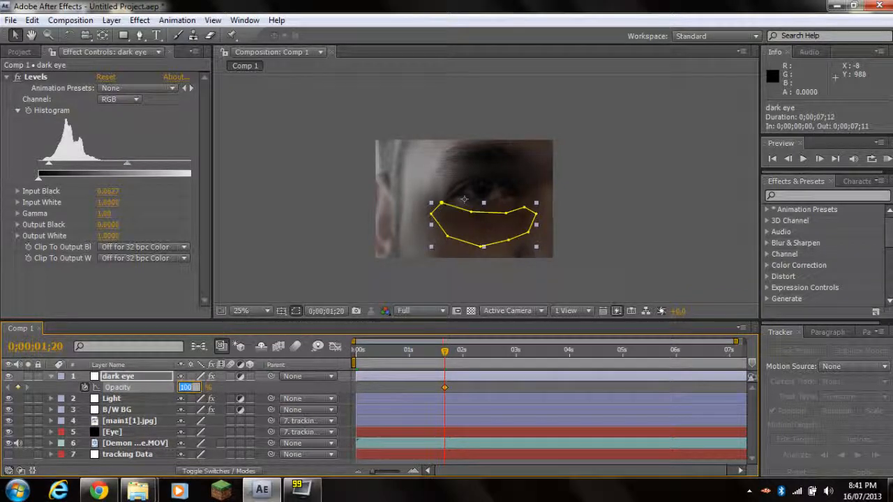
pyautogui.write('1')
pyautogui.press('Return')
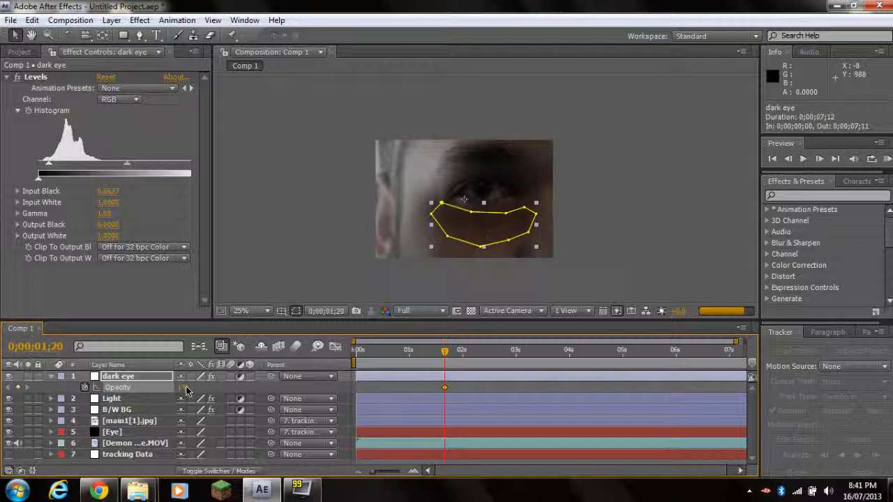
# - Step forward frame by frame to 0;00;02;09 to examine when the eye blinks
pyautogui.press('pagedown')
pyautogui.press('pagedown')
pyautogui.press('pagedown')
pyautogui.press('pagedown')
pyautogui.press('pagedown')
pyautogui.press('pagedown')
pyautogui.press('pagedown')
pyautogui.press('pagedown')
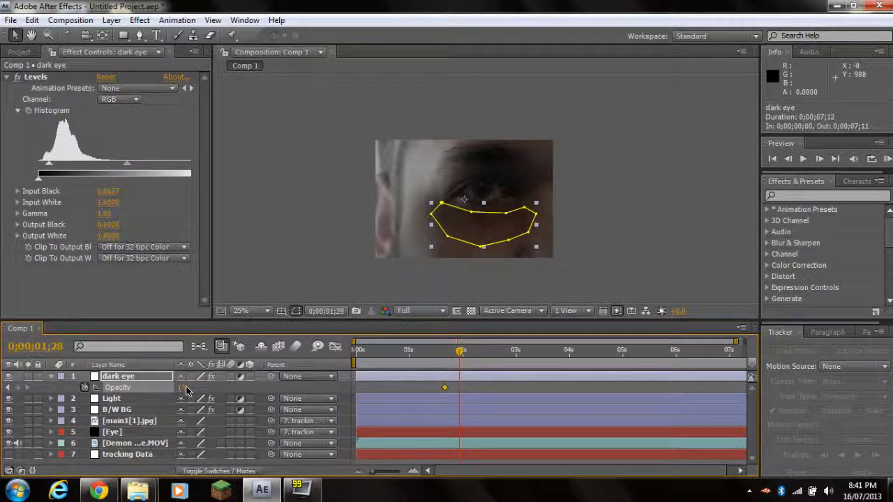
pyautogui.press('pagedown')
pyautogui.press('pagedown')
pyautogui.press('pagedown')
pyautogui.press('pagedown')
pyautogui.press('pagedown')
pyautogui.press('pagedown')
pyautogui.press('pagedown')
pyautogui.press('pagedown')
pyautogui.press('pagedown')
pyautogui.press('pagedown')
pyautogui.press('pagedown')
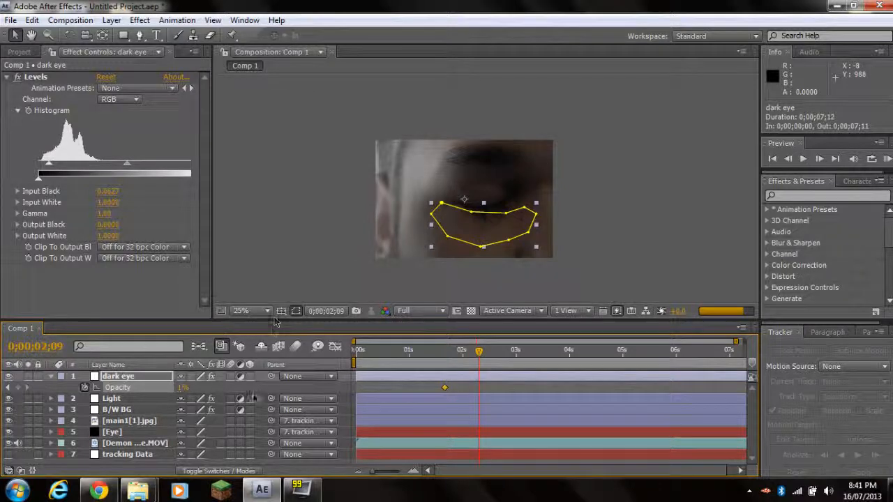
# - Show the Eye layer's Opacity keyframes and move the dark eye Opacity keyframe to 0;00;02;21, in line with the first one
pyautogui.click(106, 433)
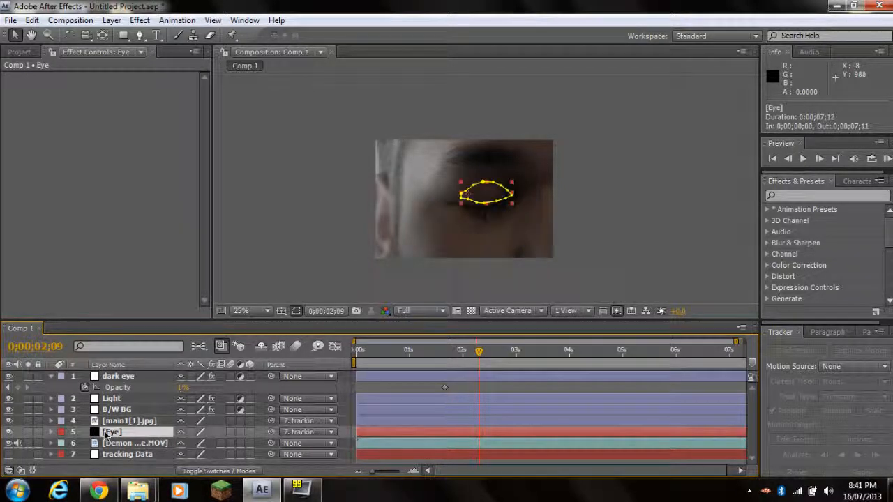
pyautogui.press('t')
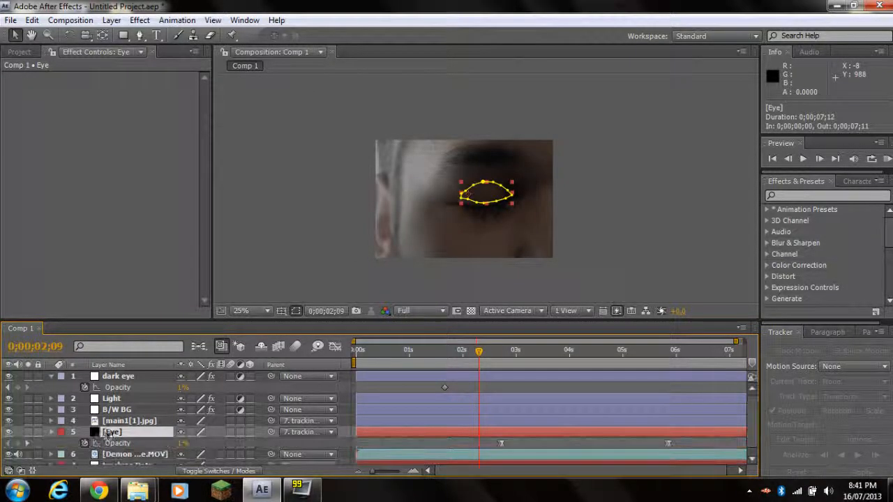
pyautogui.click(444, 387)
pyautogui.moveTo(485, 398); pyautogui.dragTo(498, 399)
pyautogui.moveTo(479, 351); pyautogui.dragTo(508, 356)
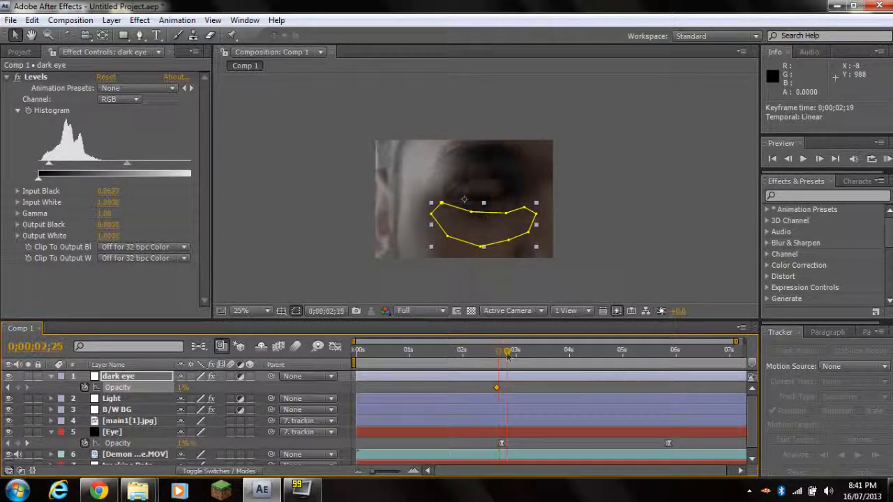
pyautogui.moveTo(373, 474); pyautogui.dragTo(411, 476)
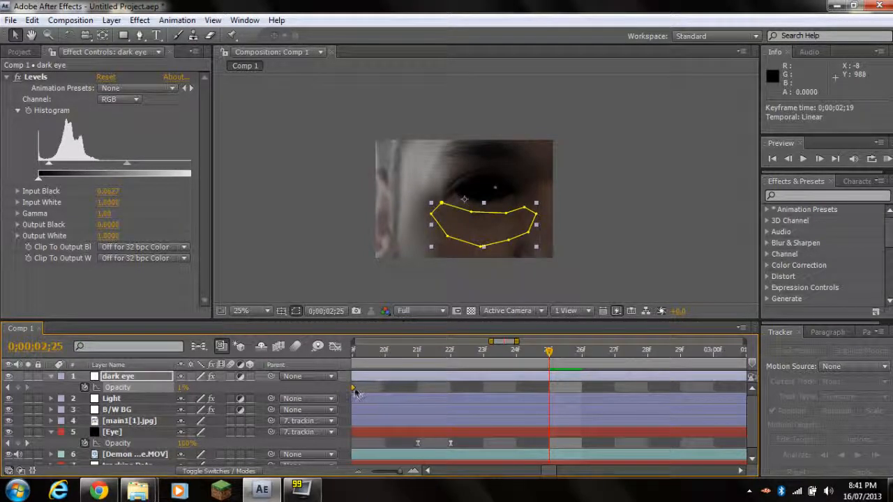
pyautogui.moveTo(356, 391); pyautogui.dragTo(454, 407)
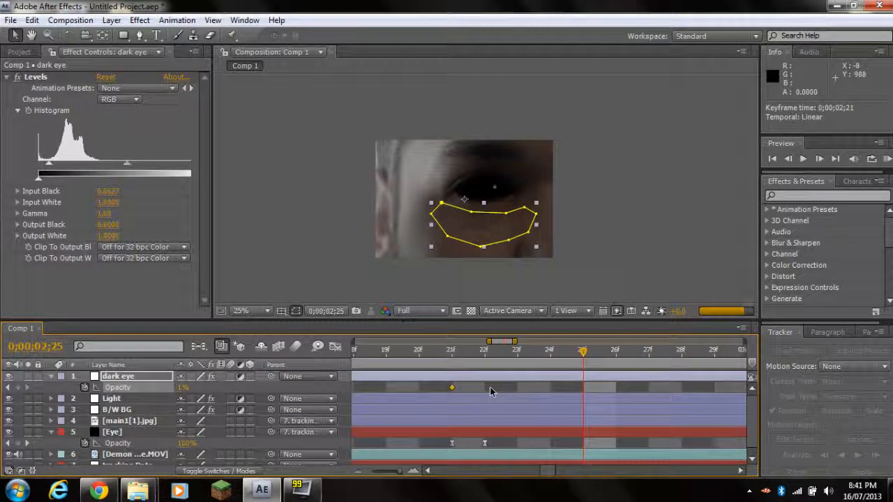
# - Add a second dark eye Opacity keyframe at 0;00;02;22 and set it to 100%
pyautogui.press('pagedown')
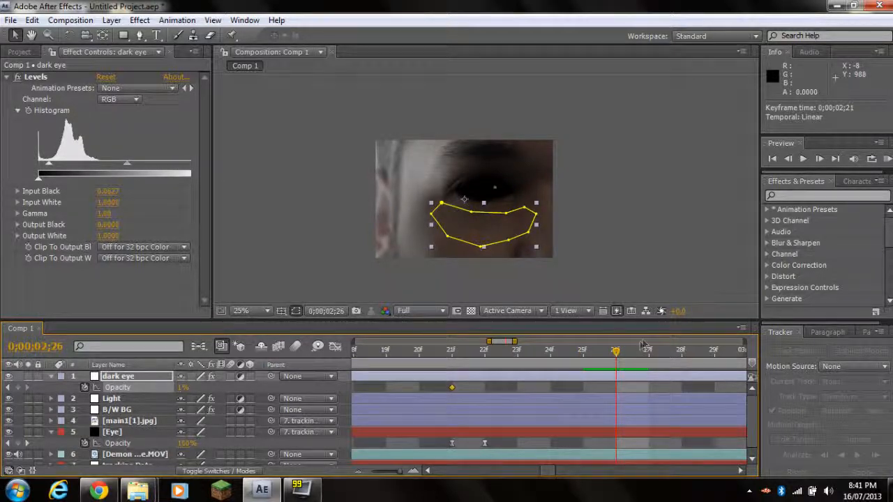
pyautogui.moveTo(618, 360); pyautogui.dragTo(451, 372)
pyautogui.press('pagedown')
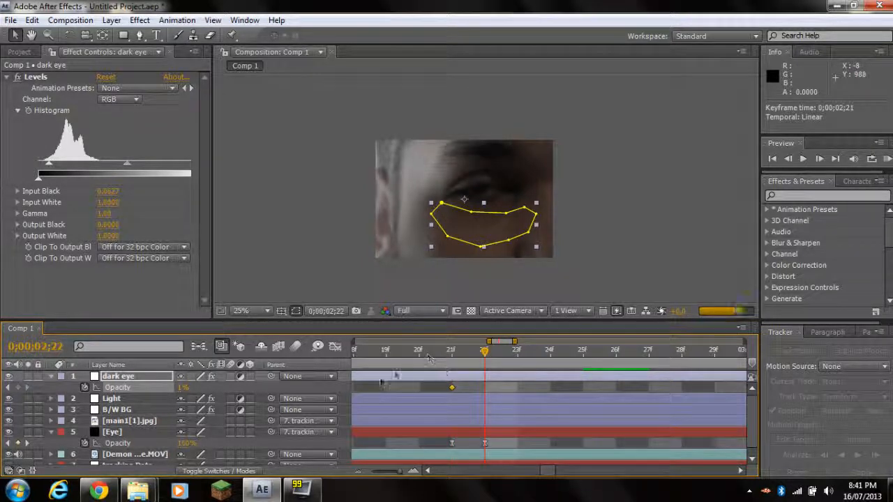
pyautogui.click(17, 388)
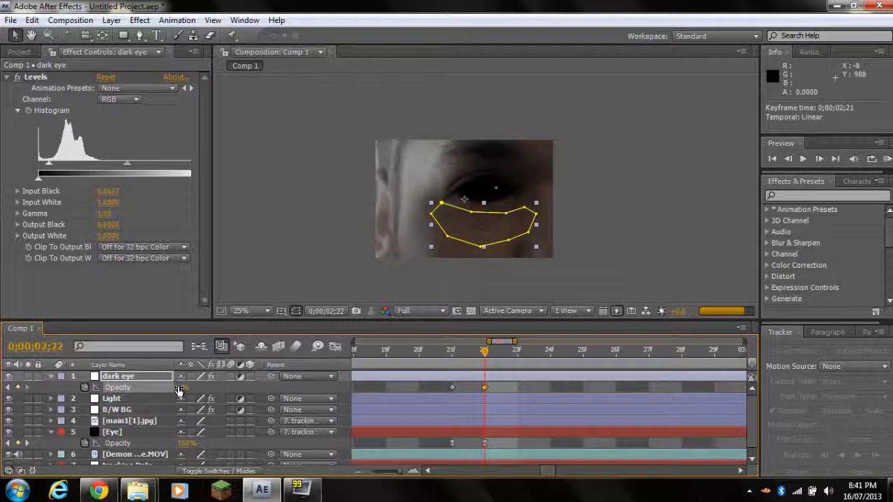
pyautogui.click(180, 388)
pyautogui.press('Return')
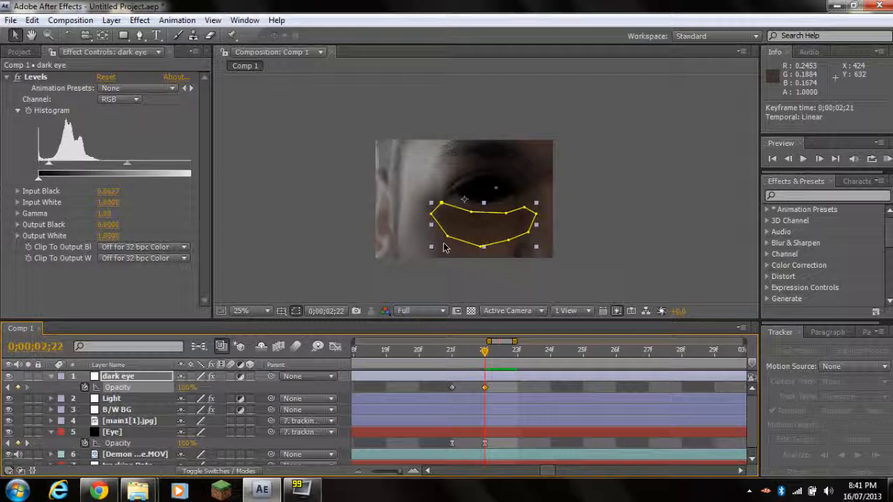
# - Apply Easy Ease to both Opacity keyframes of the dark eye layer
pyautogui.click(485, 388)
pyautogui.moveTo(443, 393); pyautogui.dragTo(497, 384)
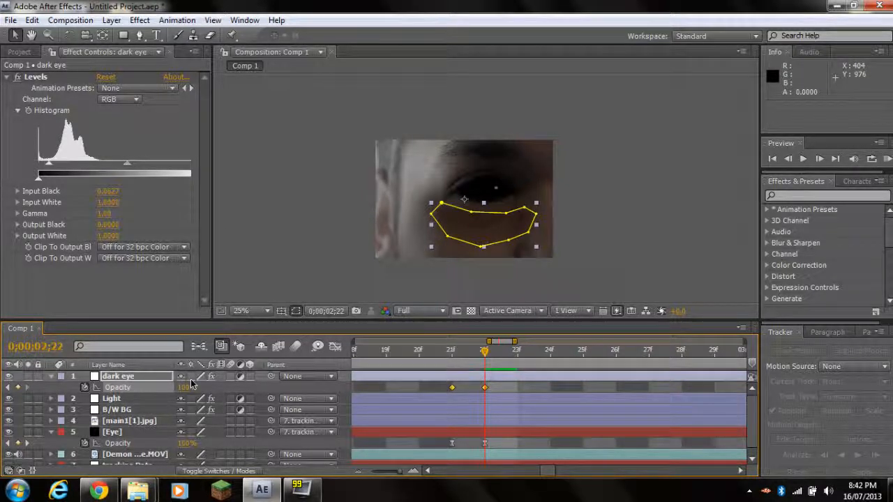
pyautogui.press('F9')
# - Copy the two dark eye Opacity keyframes and paste them at 0;00;05;25, where the Eye layer's closing keyframes start
pyautogui.hotkey('ctrl', 'c')
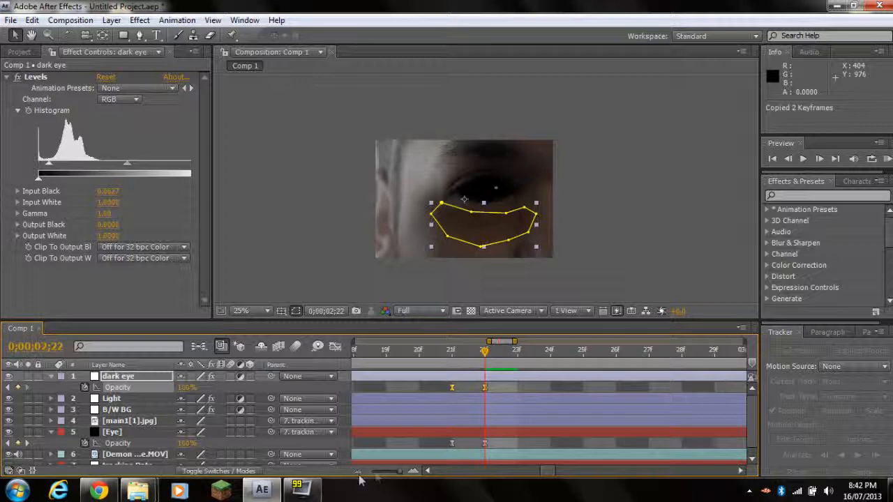
pyautogui.moveTo(399, 469); pyautogui.dragTo(368, 481)
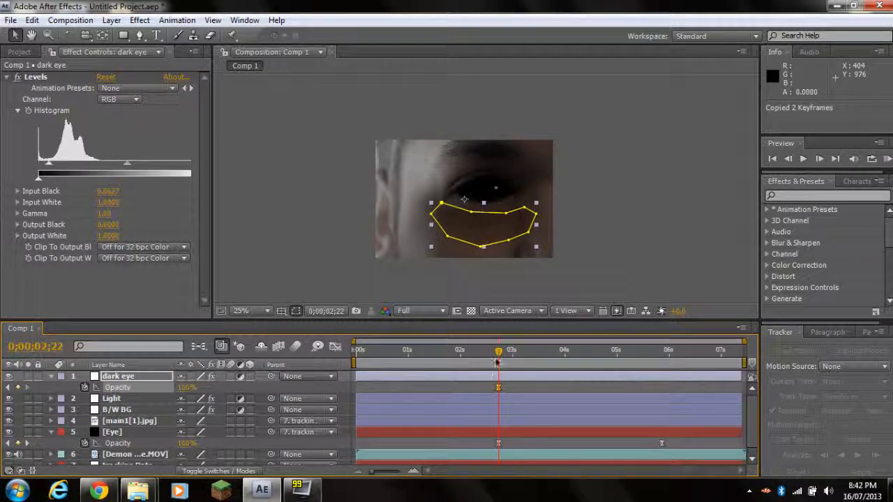
pyautogui.click(656, 357)
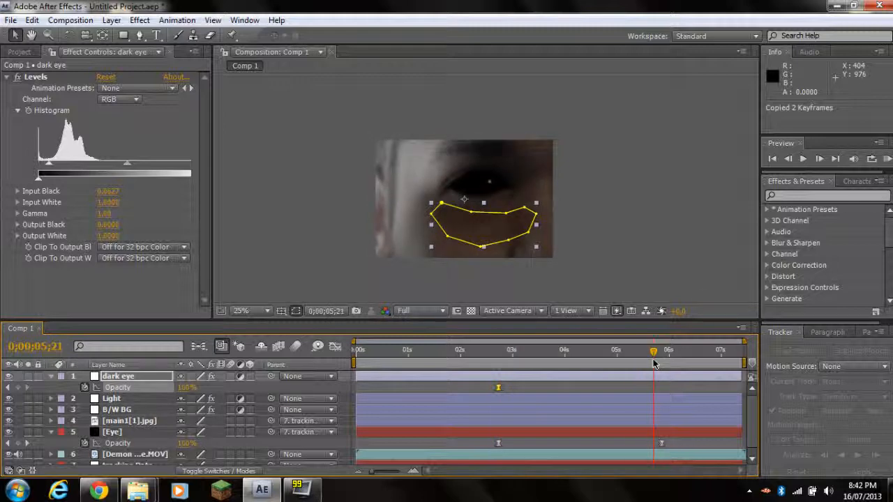
pyautogui.moveTo(659, 362); pyautogui.dragTo(659, 363)
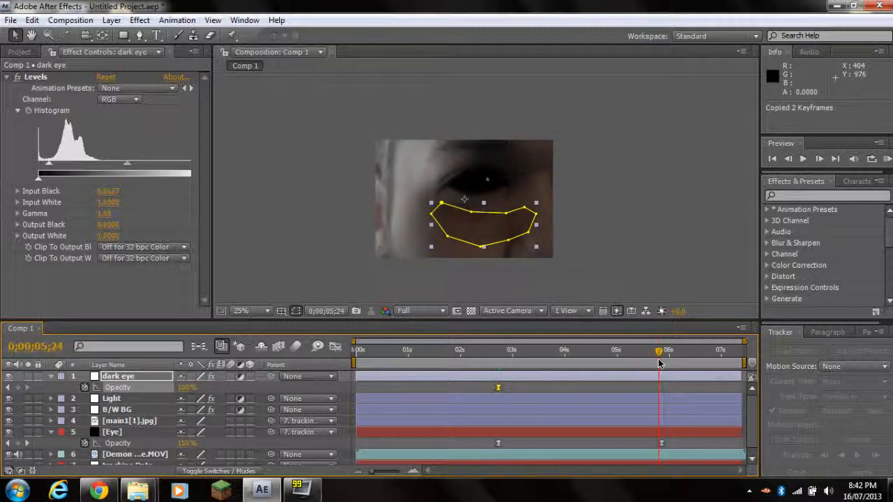
pyautogui.click(661, 364)
pyautogui.hotkey('ctrl', 'v')
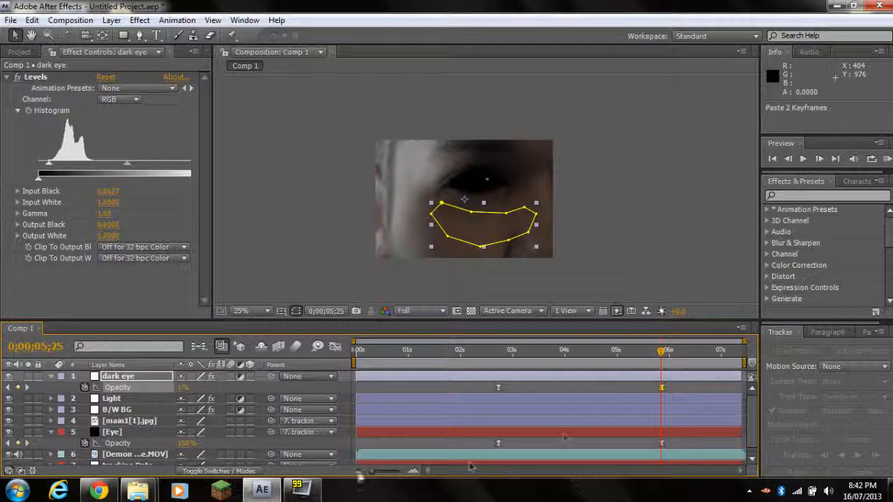
# - Try to reverse the pasted dark eye Opacity keyframes to 100% at 0;00;05;25 and 1% at 0;00;05;26
pyautogui.moveTo(379, 474); pyautogui.dragTo(427, 473)
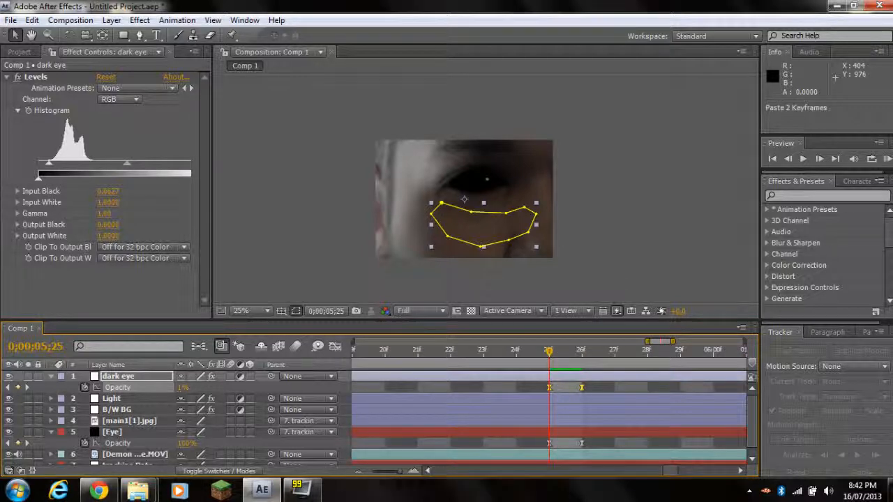
pyautogui.click(549, 387)
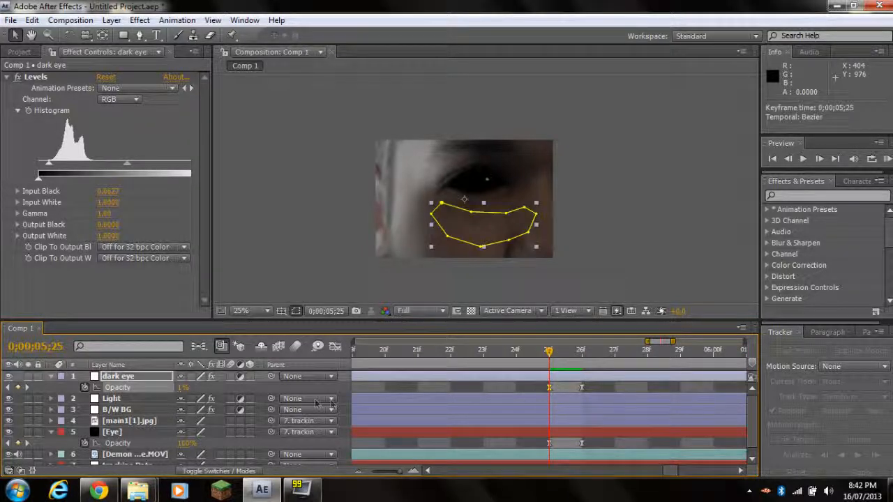
pyautogui.click(181, 388)
pyautogui.write('100')
pyautogui.press('Return')
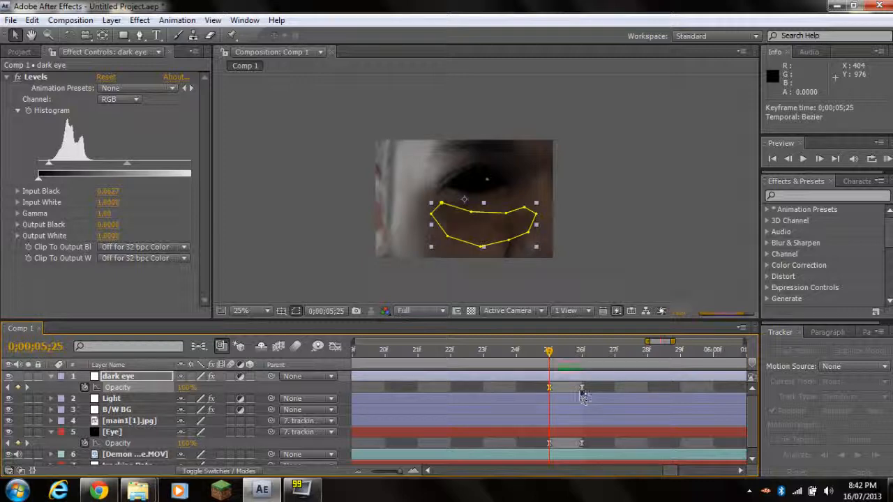
pyautogui.click(582, 388)
pyautogui.click(182, 388)
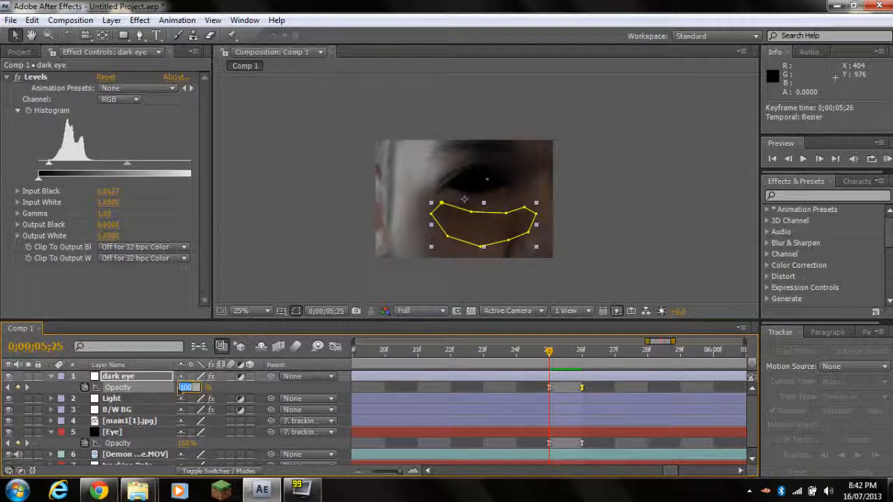
pyautogui.write('1')
pyautogui.press('Return')
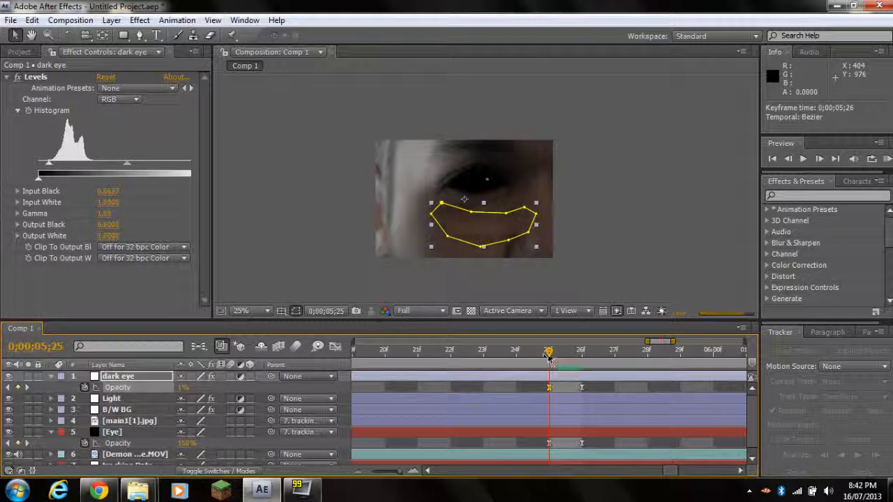
# - Move the current time back to 0;00;04;28 and collapse the properties of the dark eye and Eye layers
pyautogui.moveTo(550, 356); pyautogui.dragTo(202, 362)
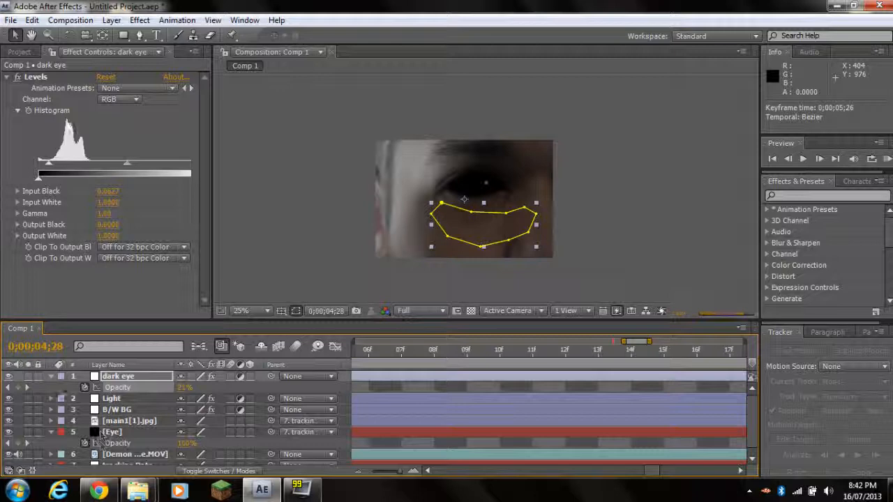
pyautogui.click(50, 376)
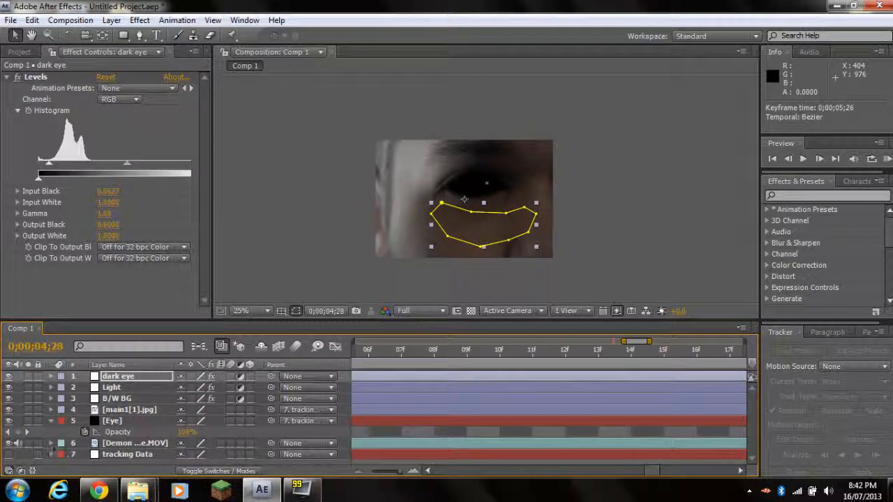
pyautogui.click(50, 421)
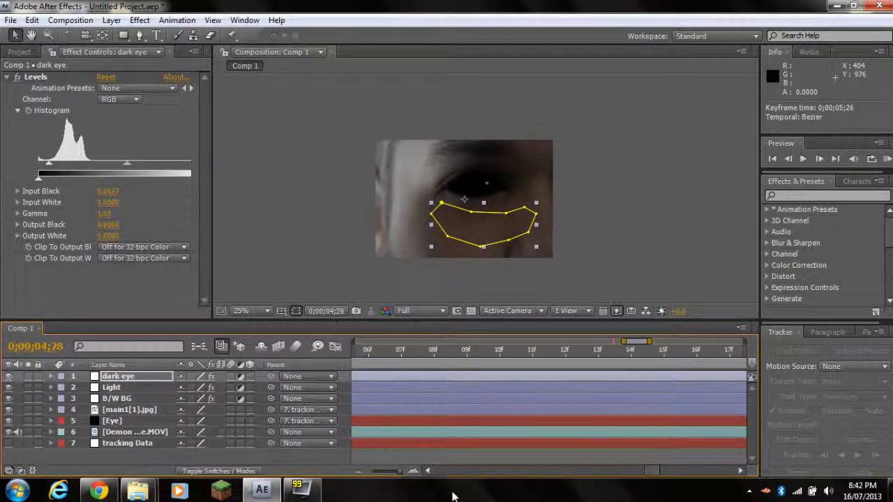
# - Deselect the dark eye layer and preview the animation across the whole composition
pyautogui.click(346, 300)
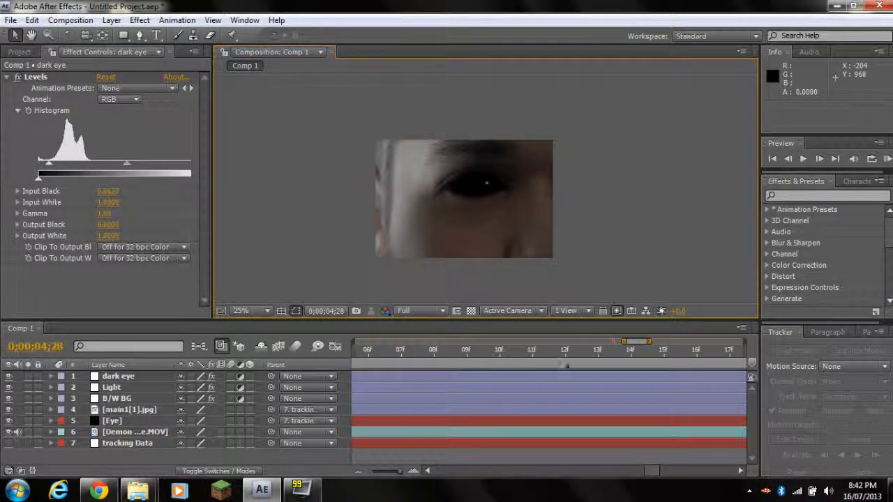
pyautogui.moveTo(401, 476); pyautogui.dragTo(378, 476)
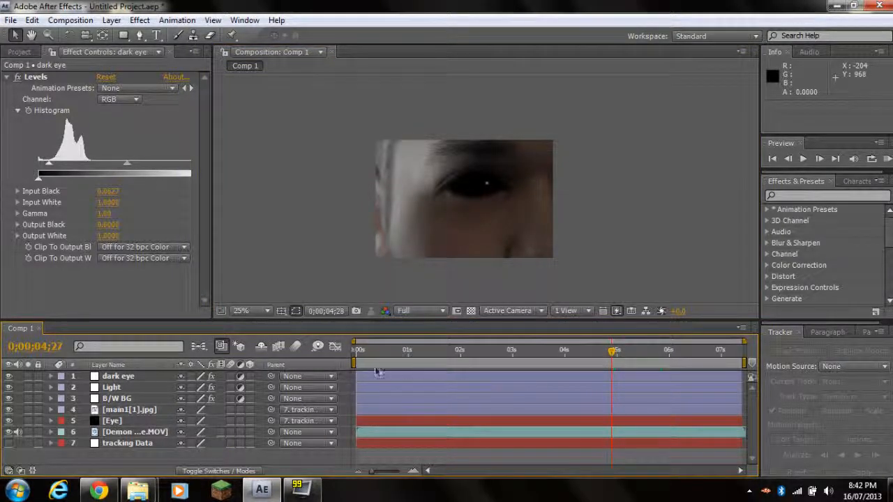
pyautogui.press('KP_0')
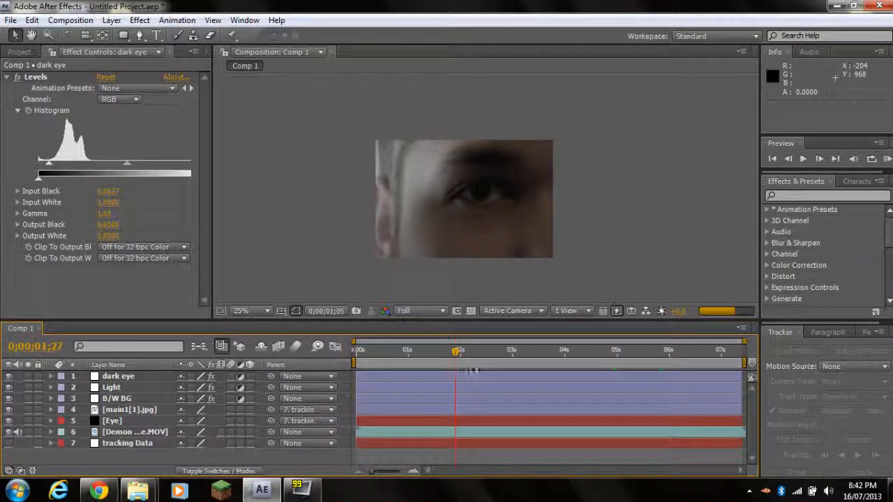